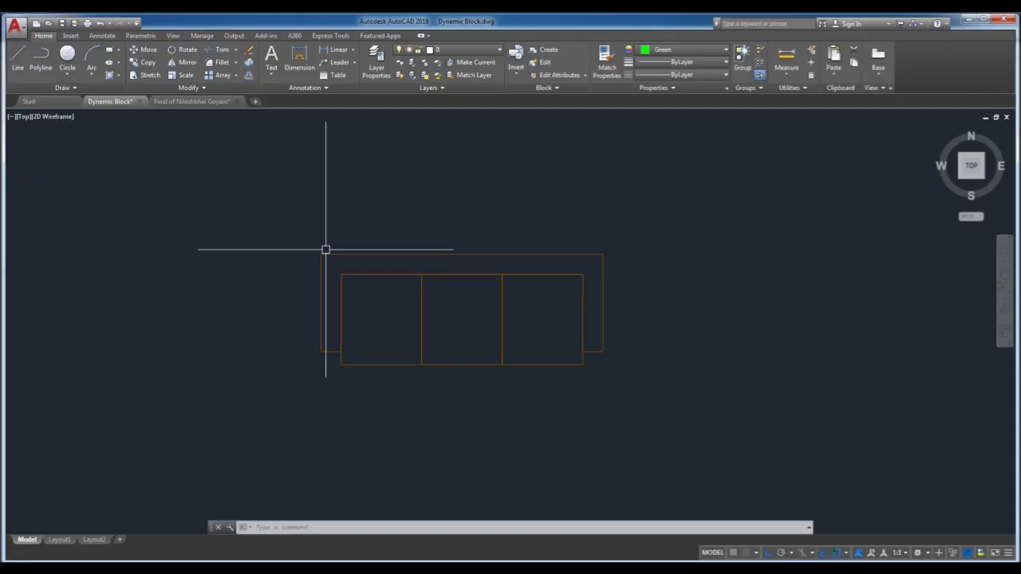
- Begin a window selection around the three-seat sofa outline
left_click(271, 227)
- Make the selected sofa the block 'Dynamic Block - 1' and open it in the Block Editor
left_click(632, 385)
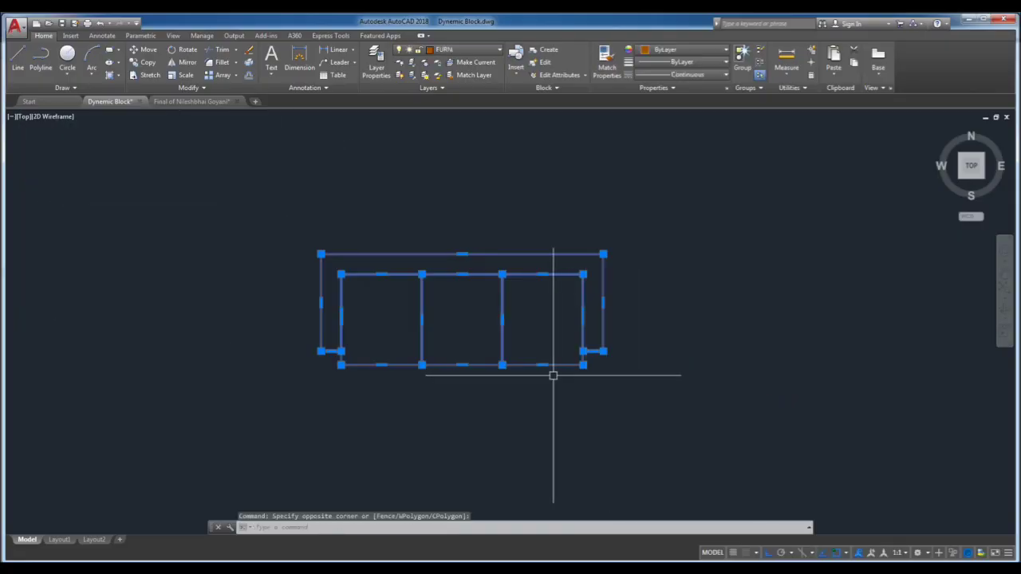
type("b")
key("Return")
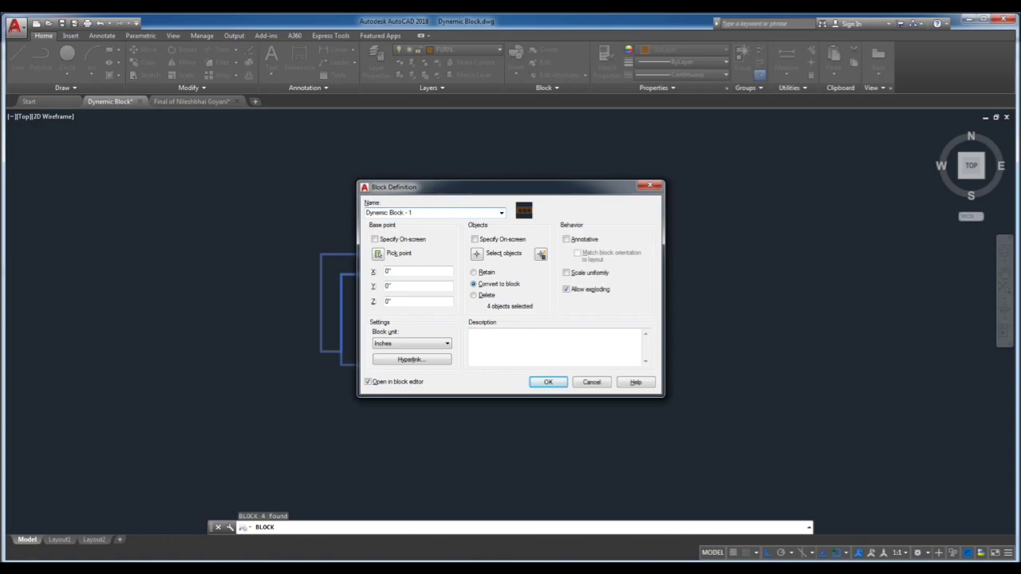
key("Return")
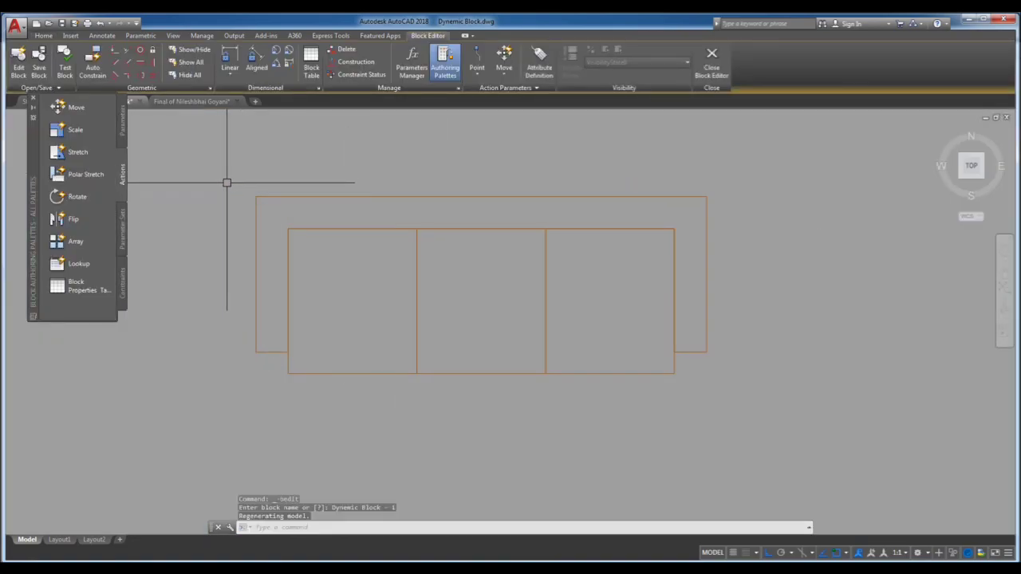
- Add a base point and an alignment parameter at the sofa's top-edge midpoint
left_click(123, 126)
left_click(80, 307)
left_click(481, 196)
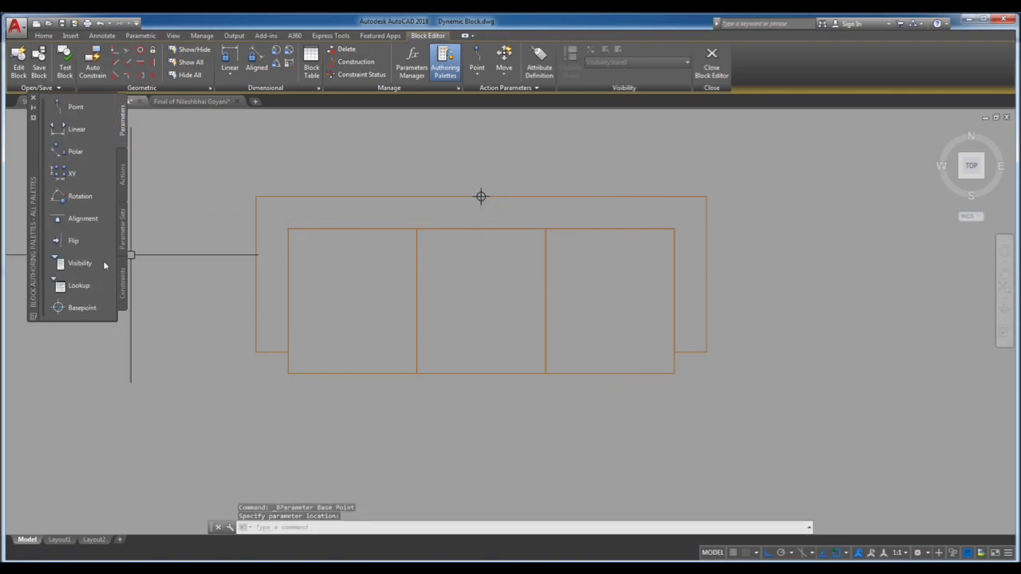
left_click(80, 217)
left_click(481, 196)
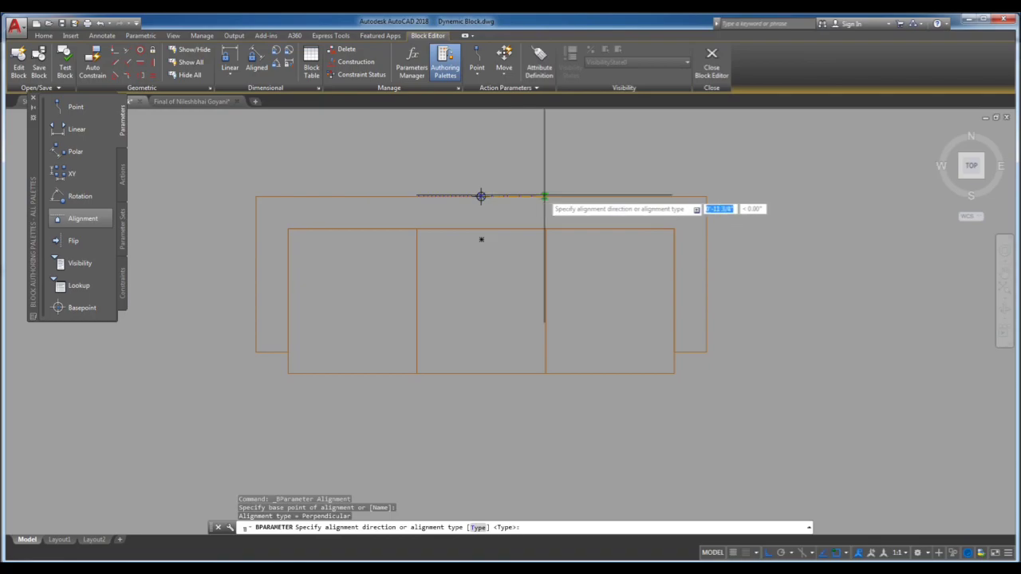
- Add linear parameter Distance1 spanning the right seat's width
left_click(76, 129)
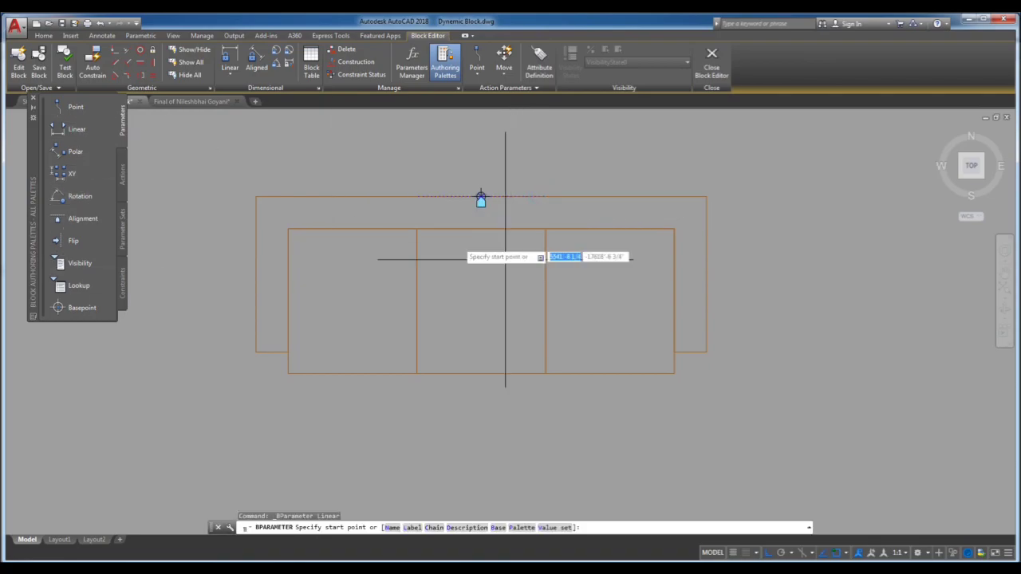
left_click(546, 301)
left_click(674, 301)
left_click(674, 301)
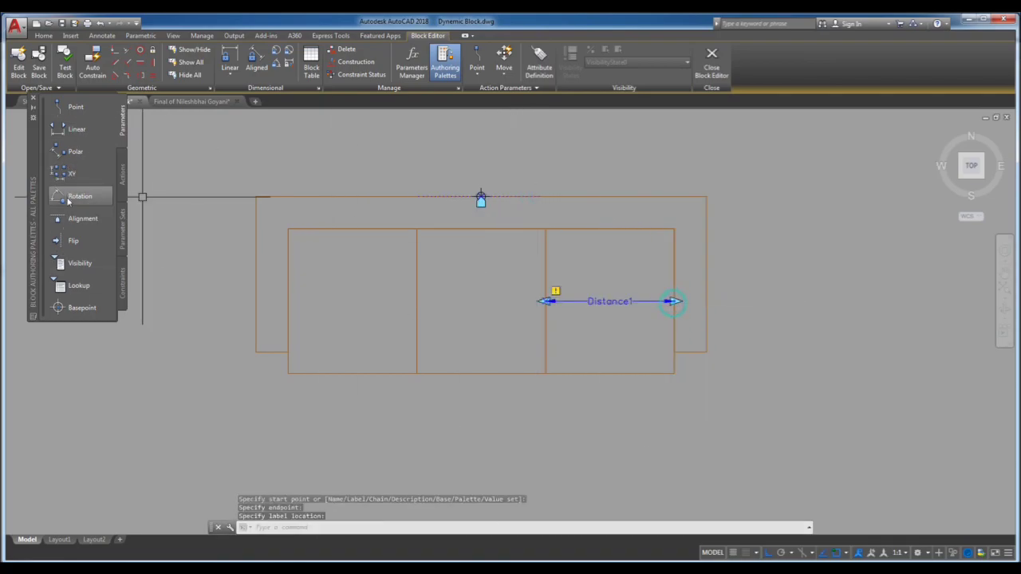
- Add two flip parameters, Flip state1 and Flip state2, with their reflection lines
left_click(73, 241)
left_click(372, 222)
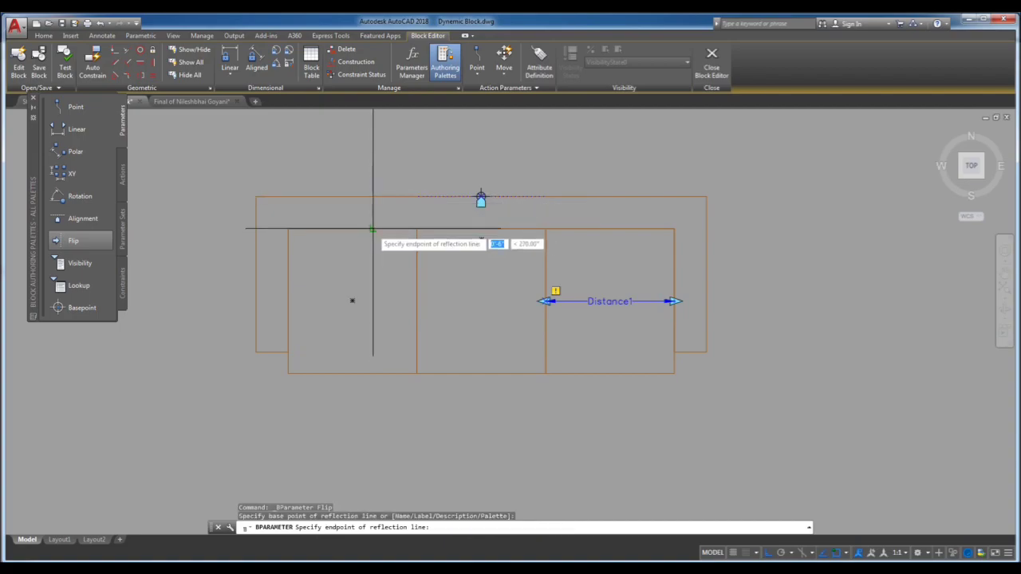
key("Escape")
left_click(72, 240)
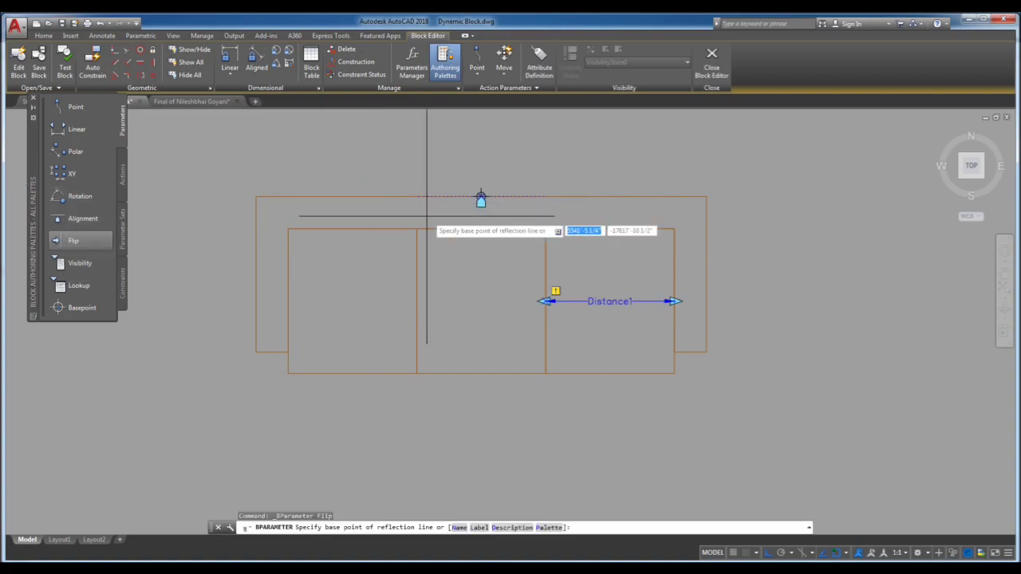
left_click(359, 211)
left_click(358, 226)
left_click(358, 211)
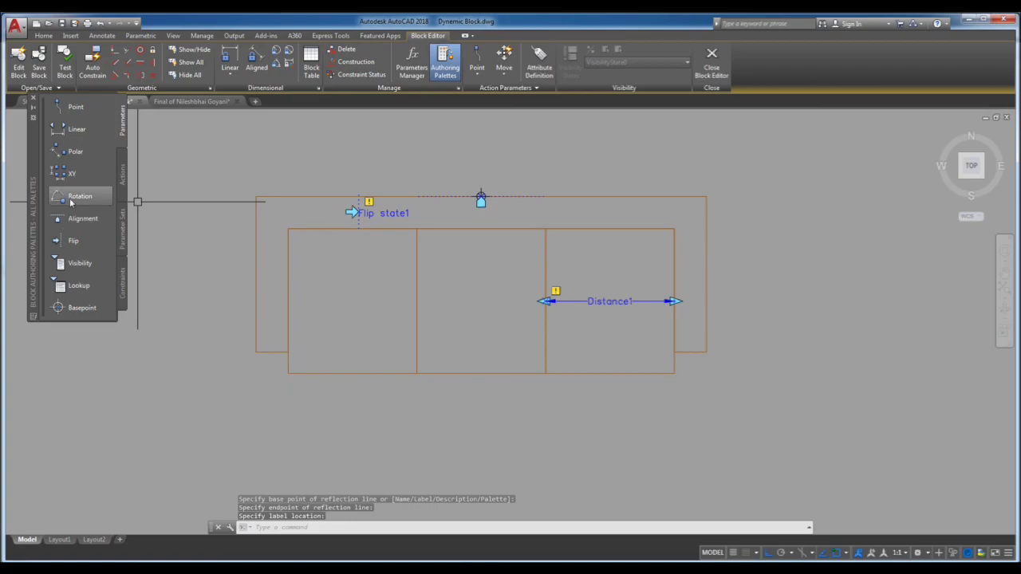
left_click(72, 240)
left_click(274, 274)
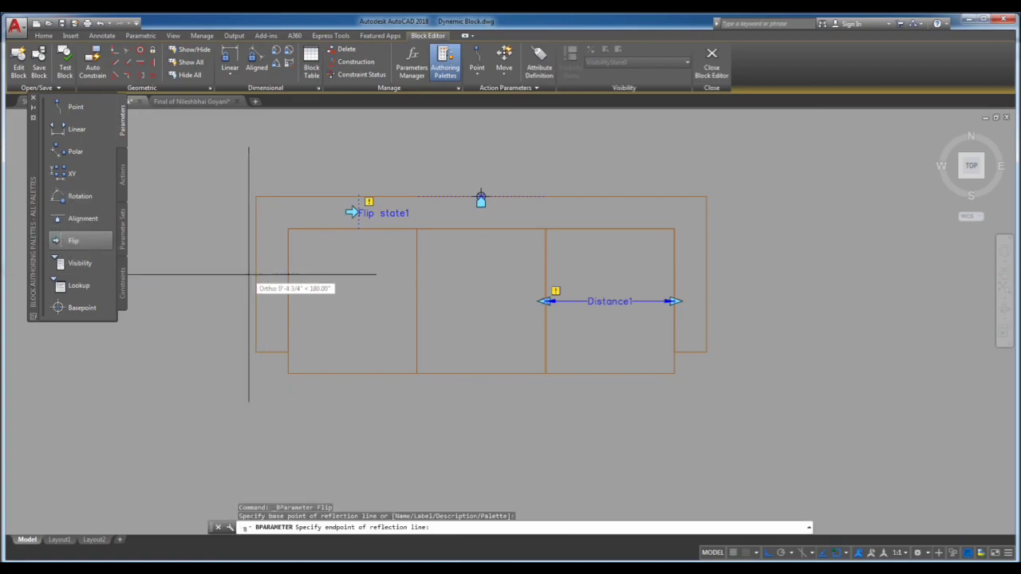
left_click(249, 274)
left_click(272, 269)
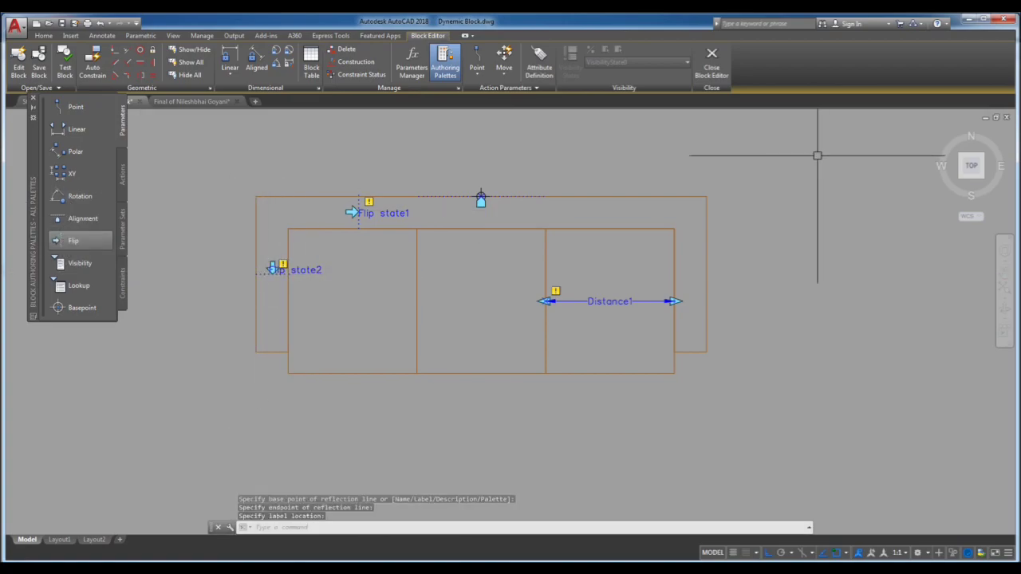
left_click(124, 175)
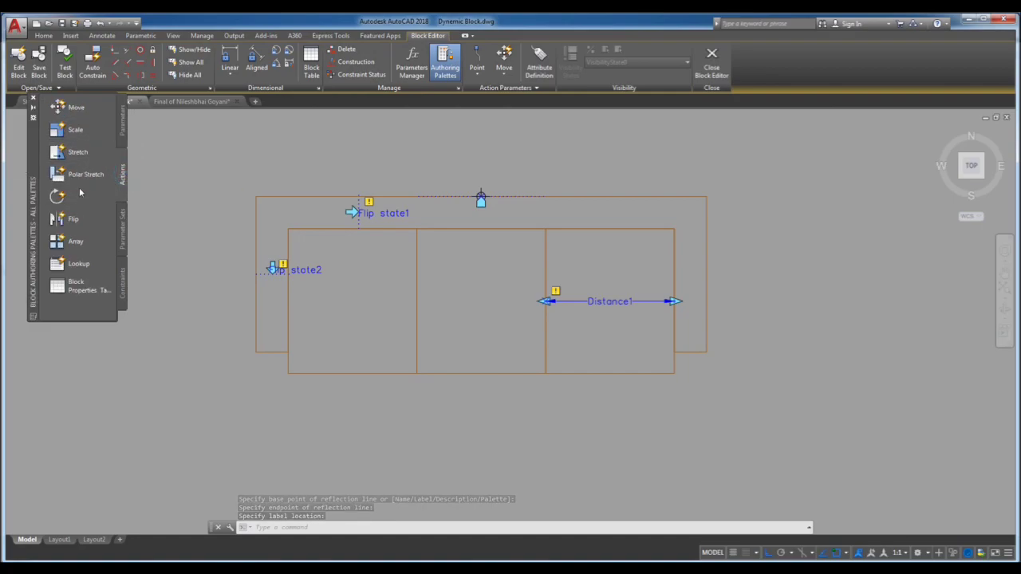
- Set Distance1 to Increment type: 2' increment, 2' minimum, 15' maximum
double_click(600, 300)
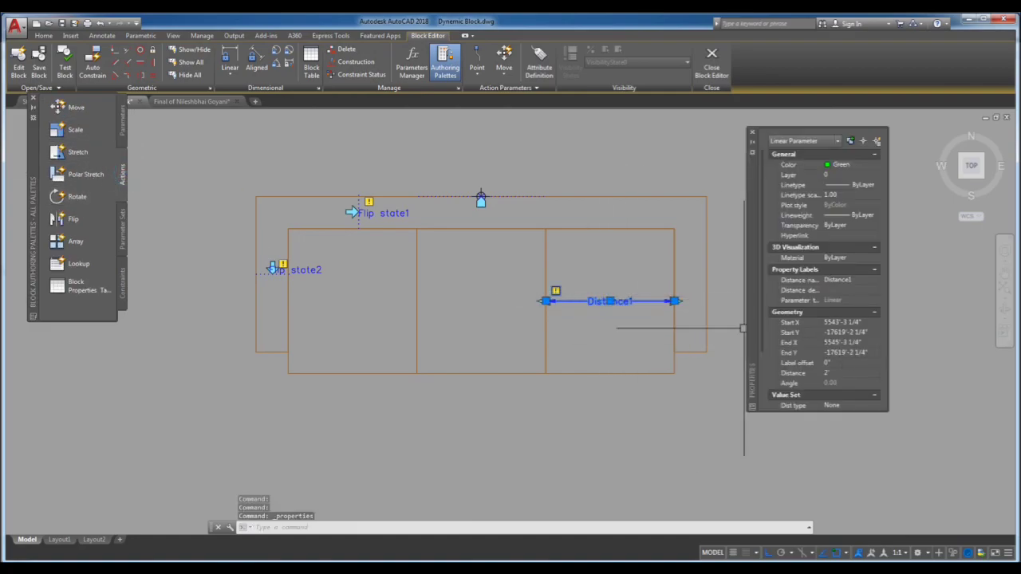
scroll(819, 381, "down", 2)
scroll(819, 382, "down", 2)
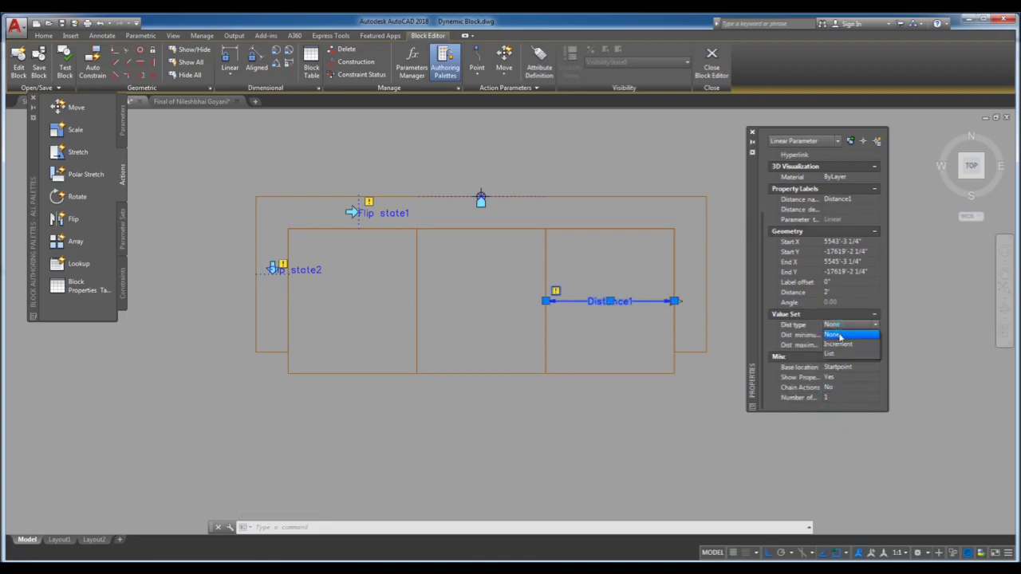
left_click(842, 345)
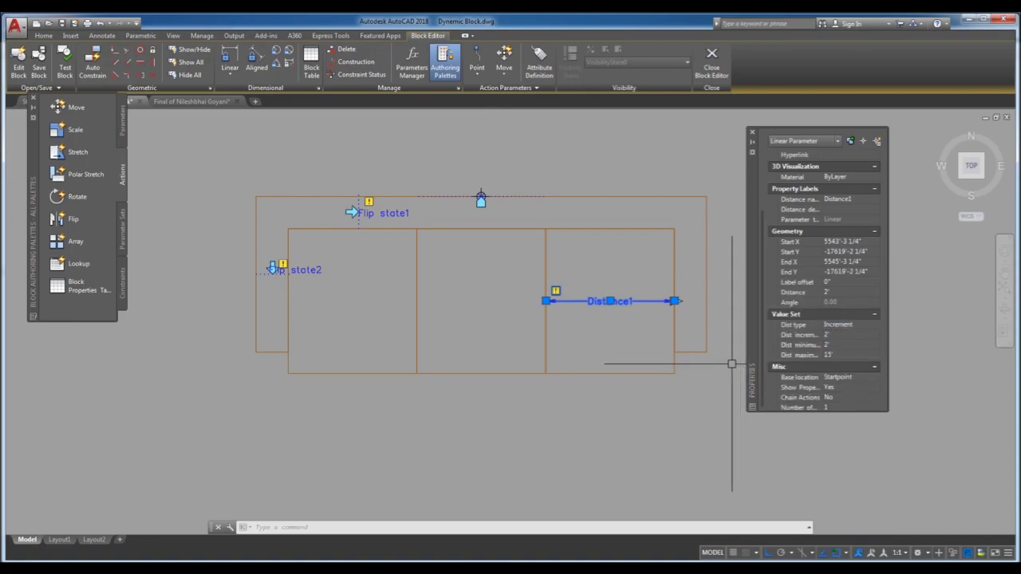
left_click(752, 136)
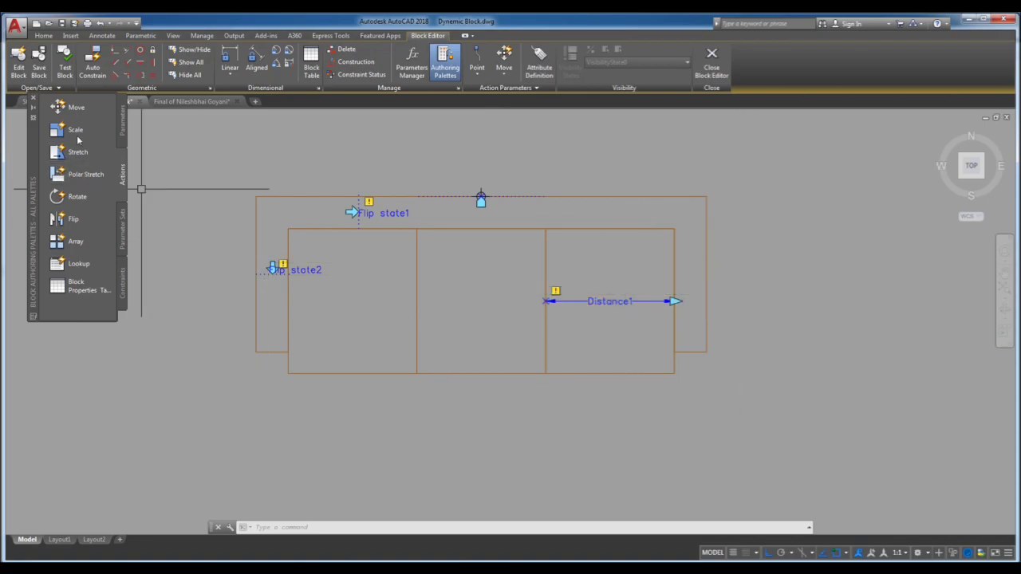
- Add a stretch action on Distance1 framing the sofa's right end
left_click(85, 174)
left_click(611, 301)
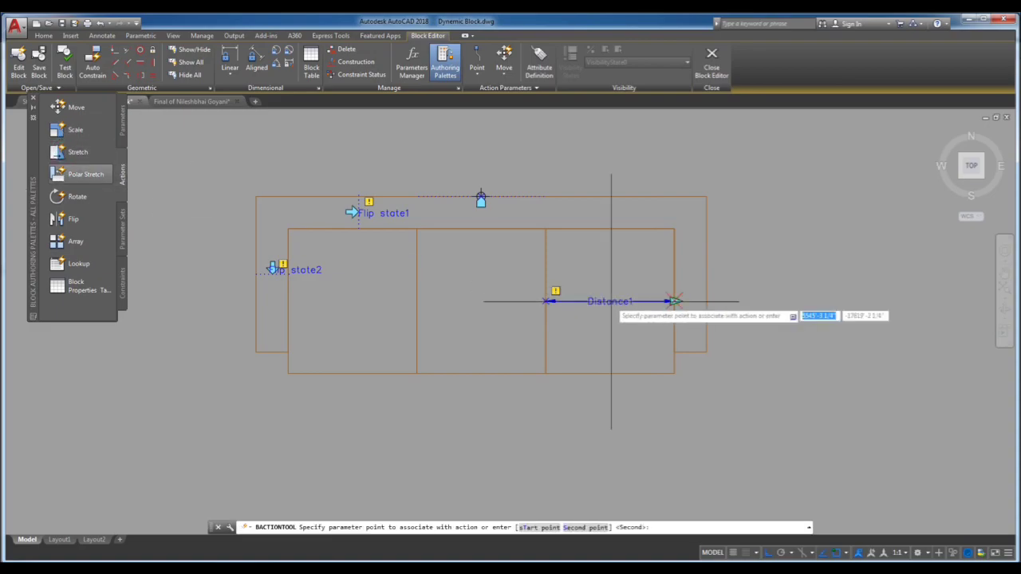
left_click(674, 302)
left_click(774, 176)
left_click(611, 401)
left_click(702, 354)
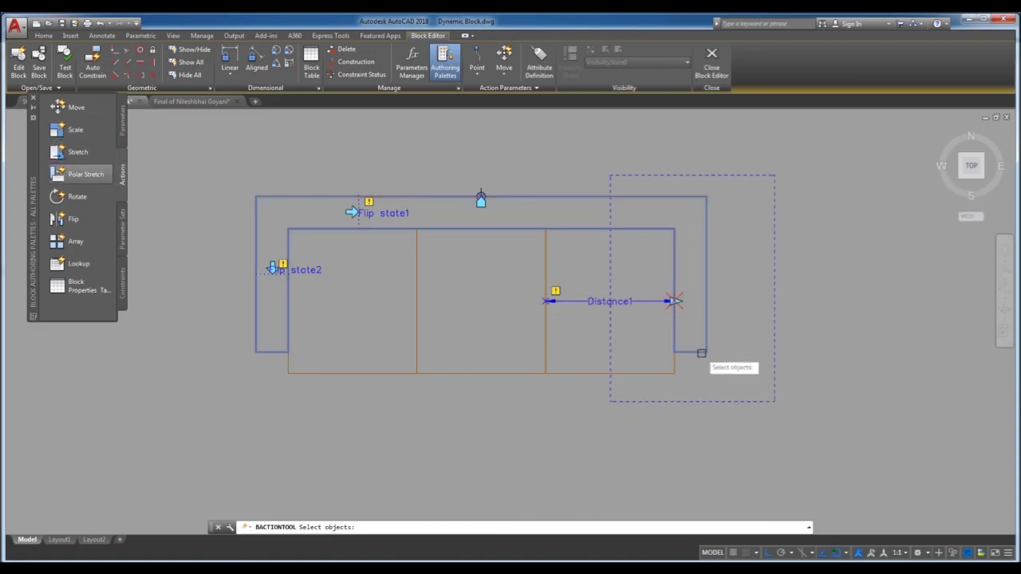
key("Return")
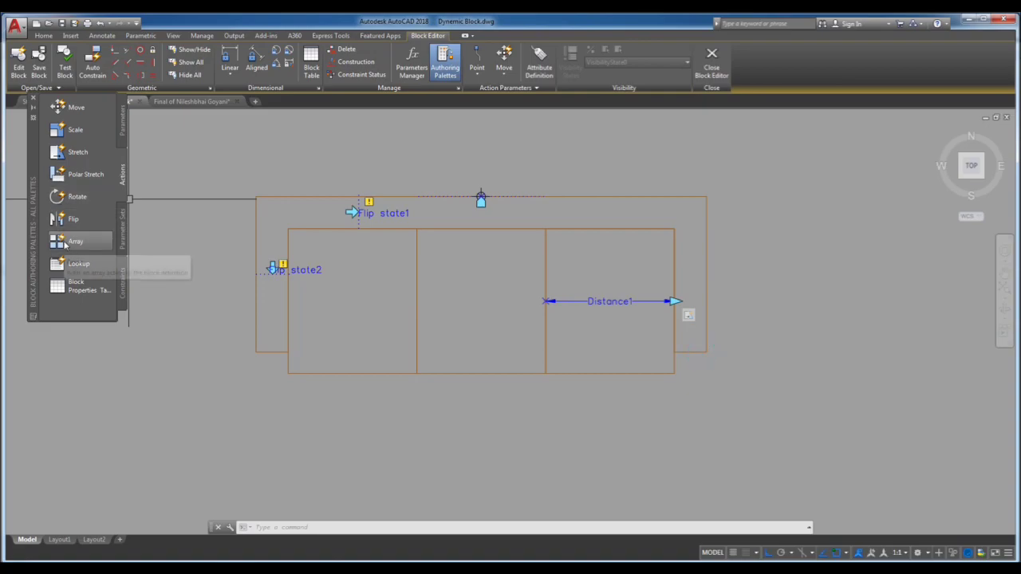
- Add an array action on Distance1 repeating the right seat at seat-width column spacing
left_click(72, 219)
left_click(602, 302)
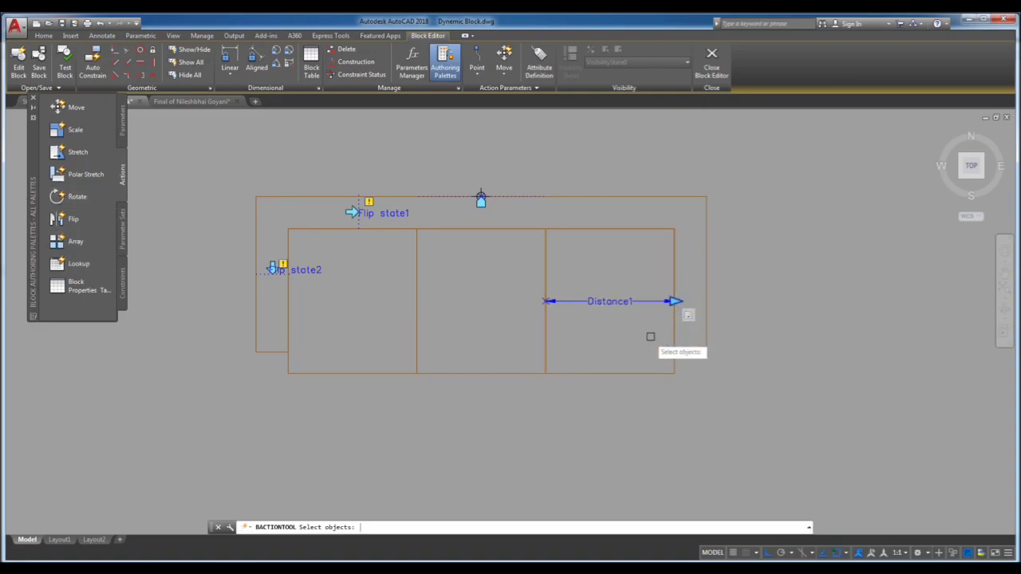
key("Return")
left_click(543, 343)
left_click(667, 343)
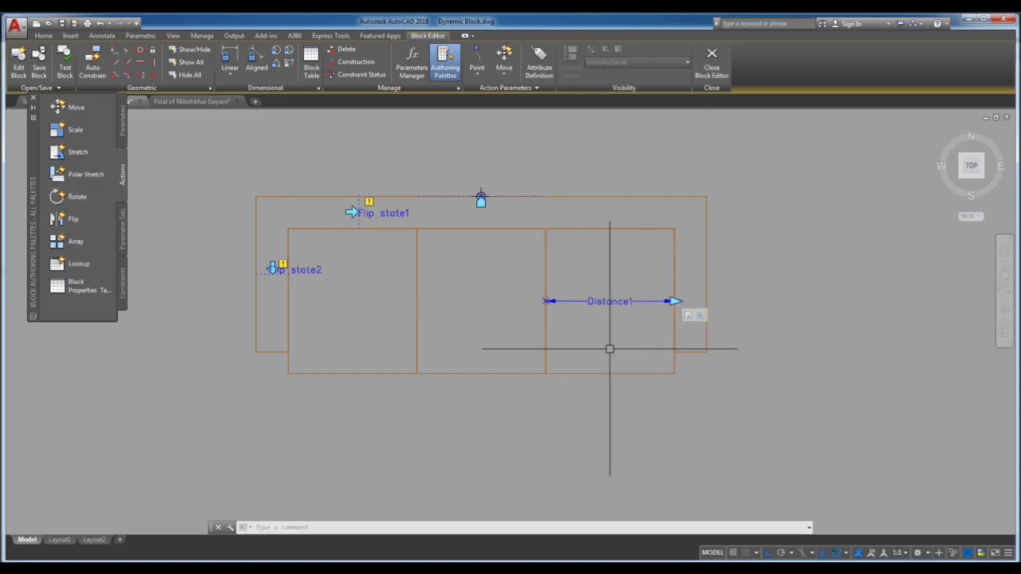
- Add a flip action on Flip state1 covering the whole sofa
left_click(73, 219)
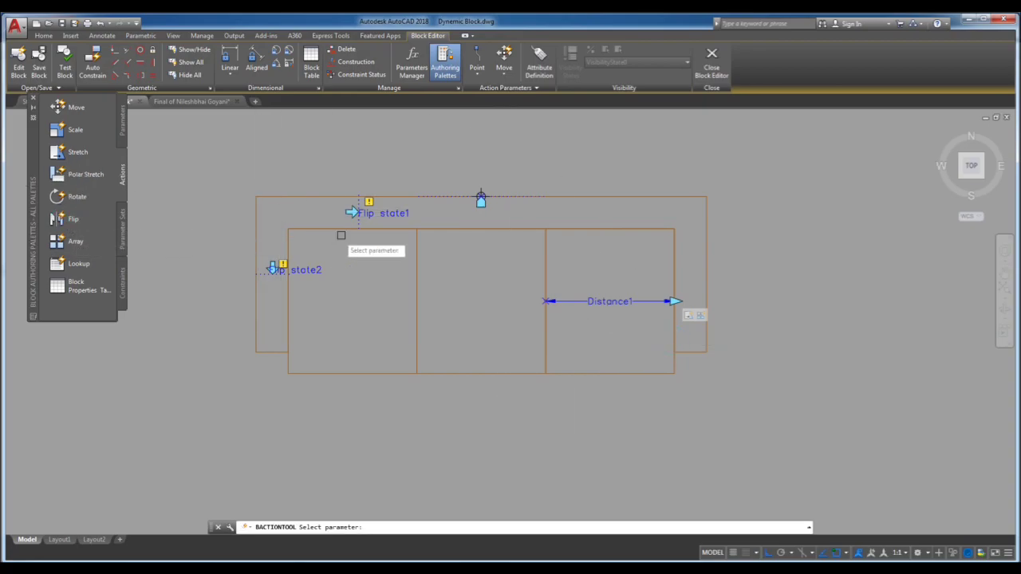
left_click(199, 167)
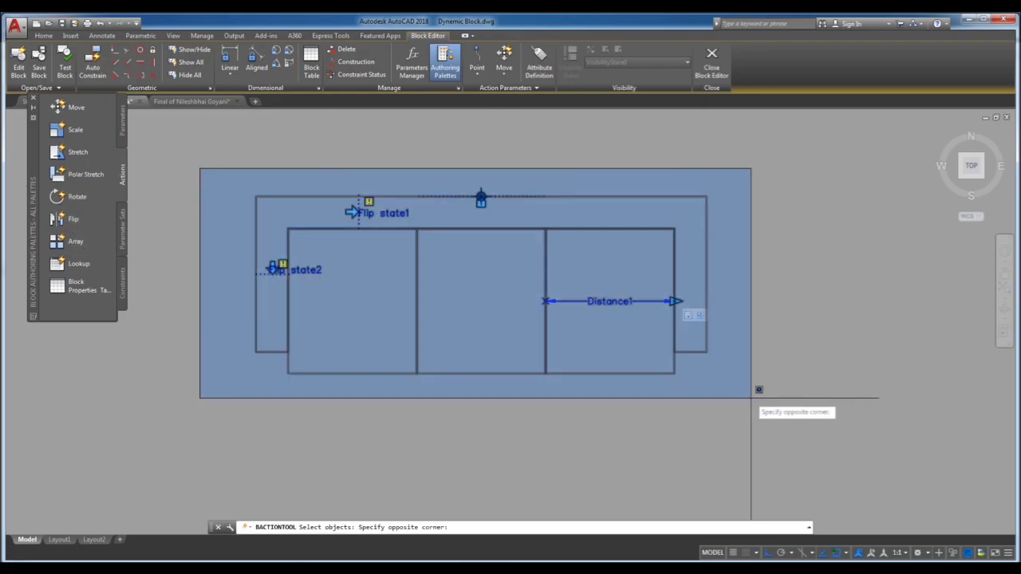
left_click(754, 389)
key("Return")
left_click(72, 218)
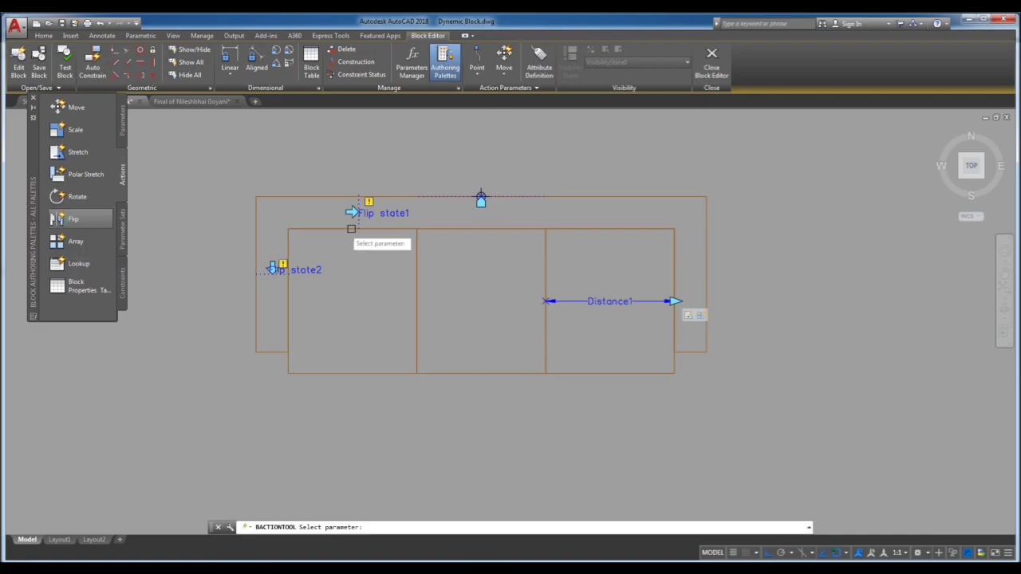
left_click(224, 169)
left_click(771, 407)
key("Return")
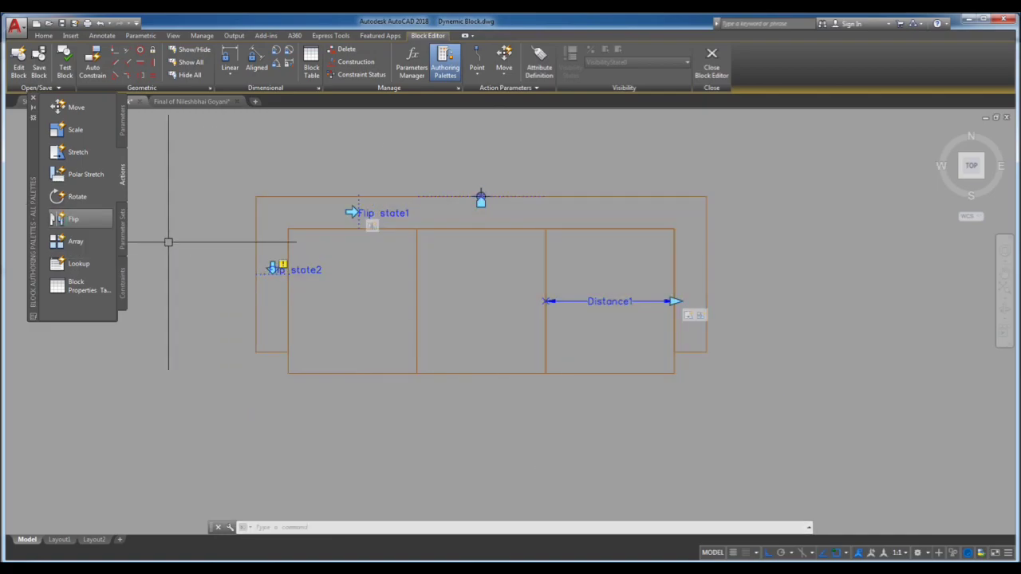
- Add a flip action on Flip state2 covering the sofa geometry
left_click(70, 241)
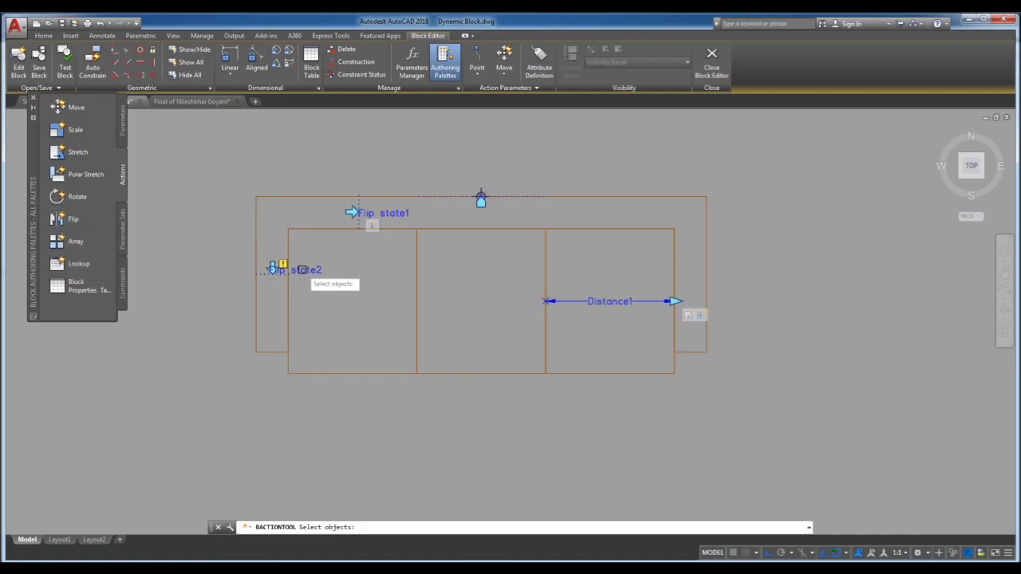
left_click(185, 164)
left_click(734, 410)
key("Return")
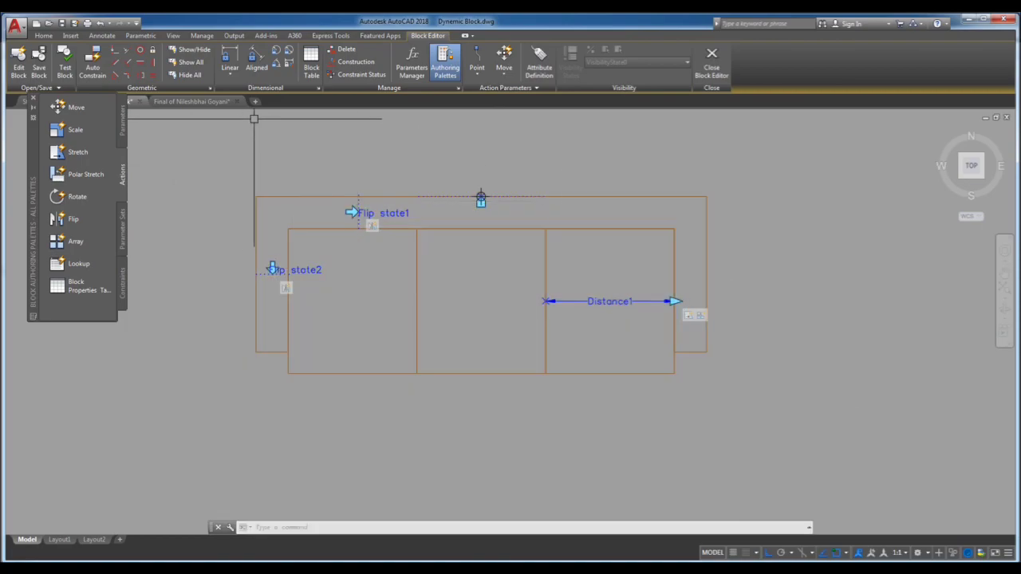
- Save the block changes, leave the Block Editor, and insert the sofa block
left_click(712, 62)
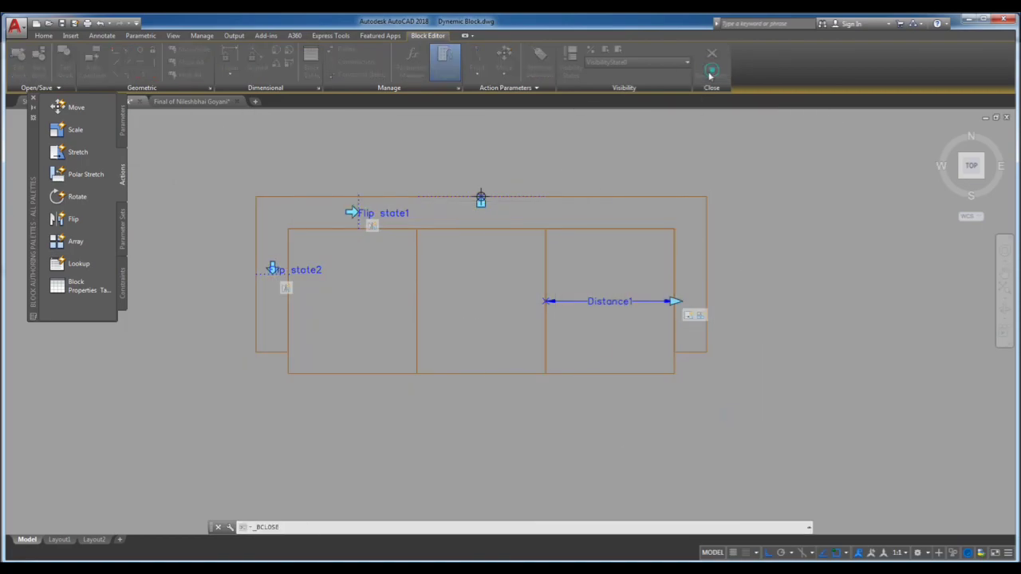
left_click(474, 276)
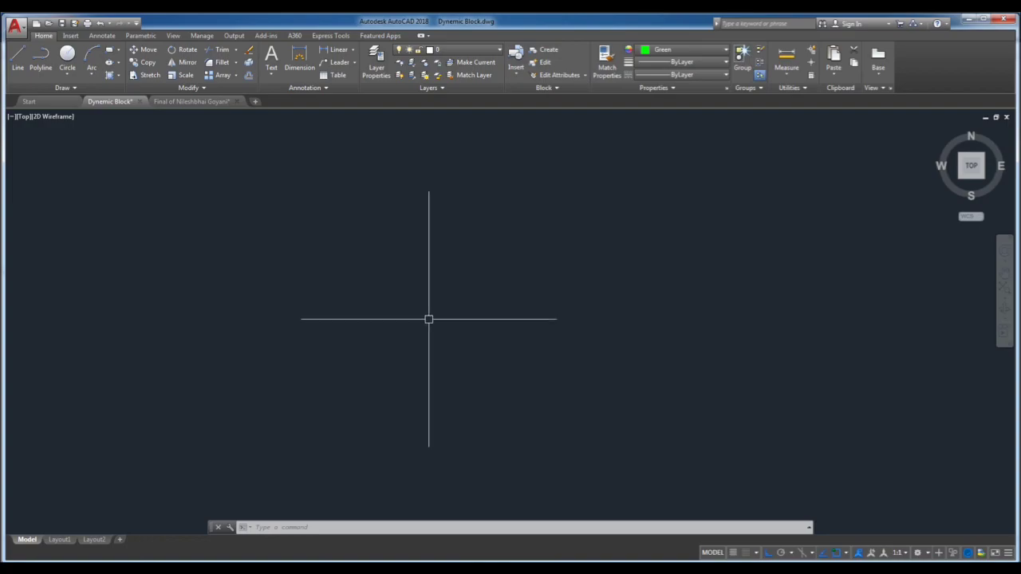
type("i")
key("Return")
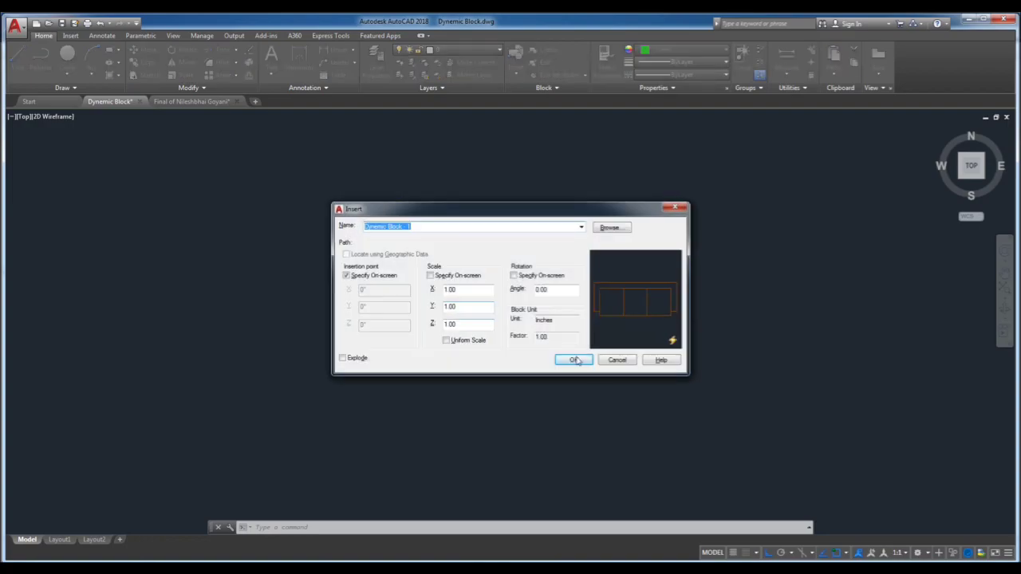
left_click(572, 358)
left_click(369, 270)
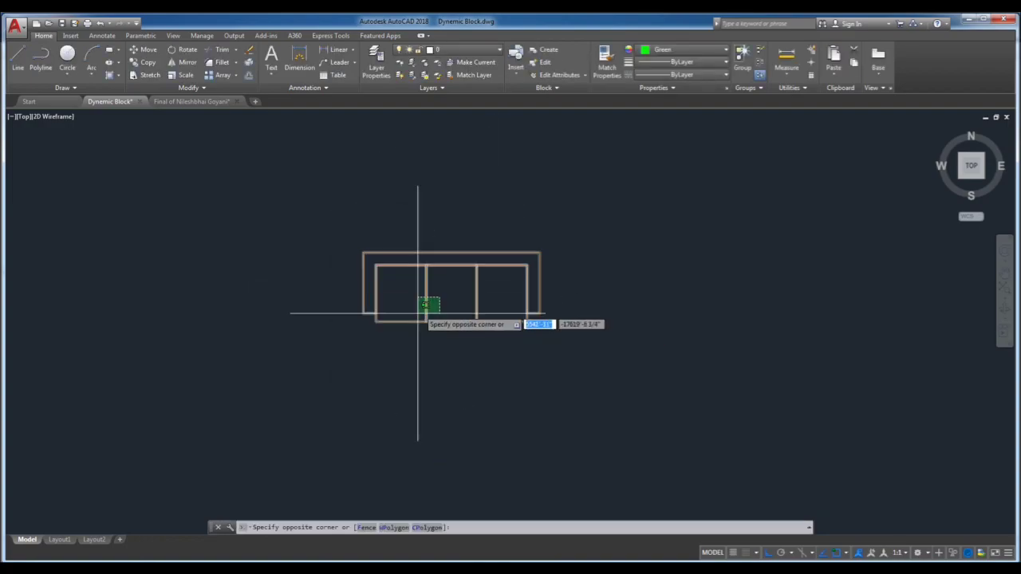
- Stretch the sofa out to eight panels, then shorten it to four
left_click(418, 312)
left_click(529, 293)
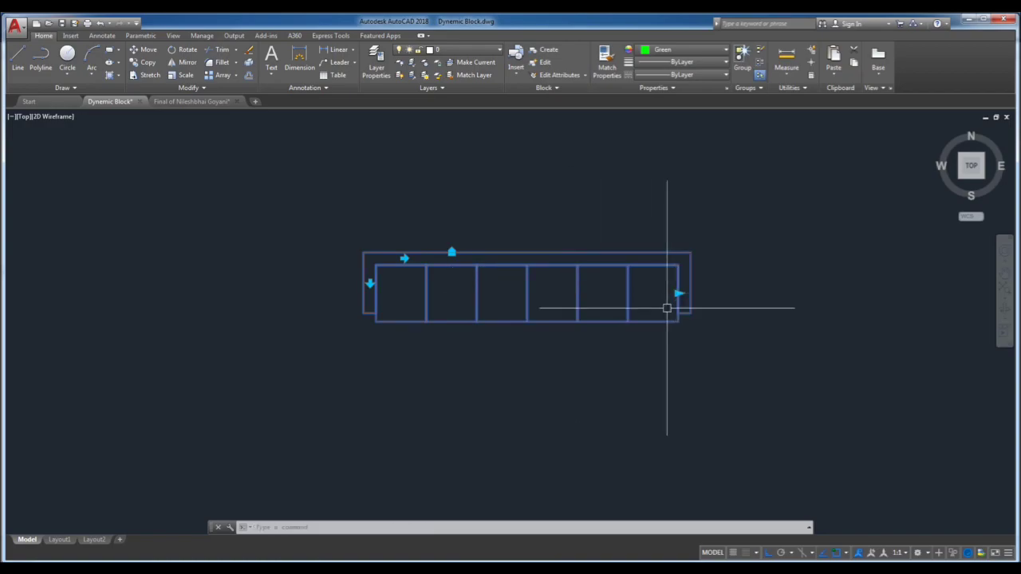
left_click(782, 304)
key("Escape")
left_click(790, 308)
left_click(779, 293)
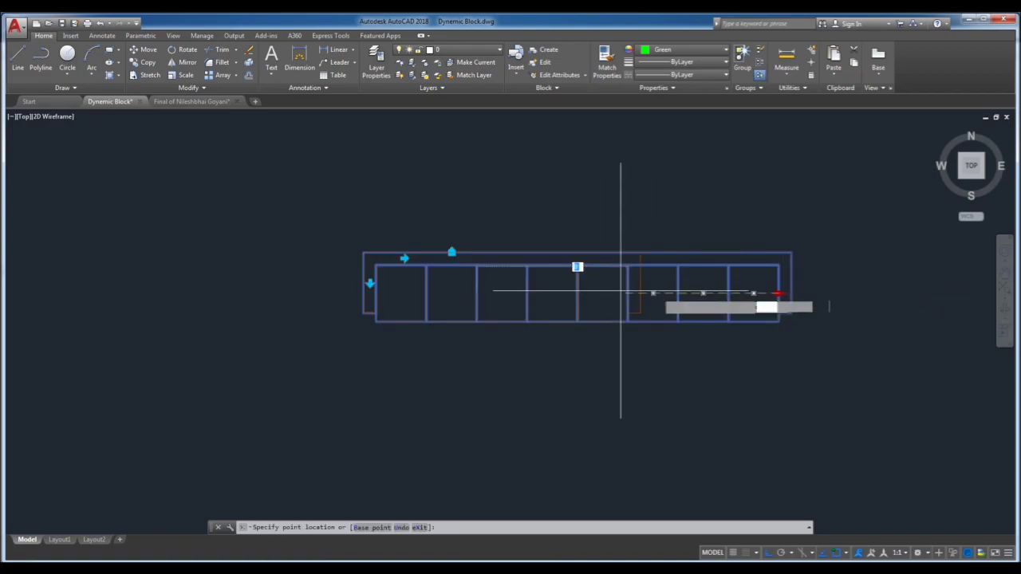
left_click(563, 292)
- Flip the sofa back and forth with its flip grips, then stretch it to seven panels
left_click(405, 257)
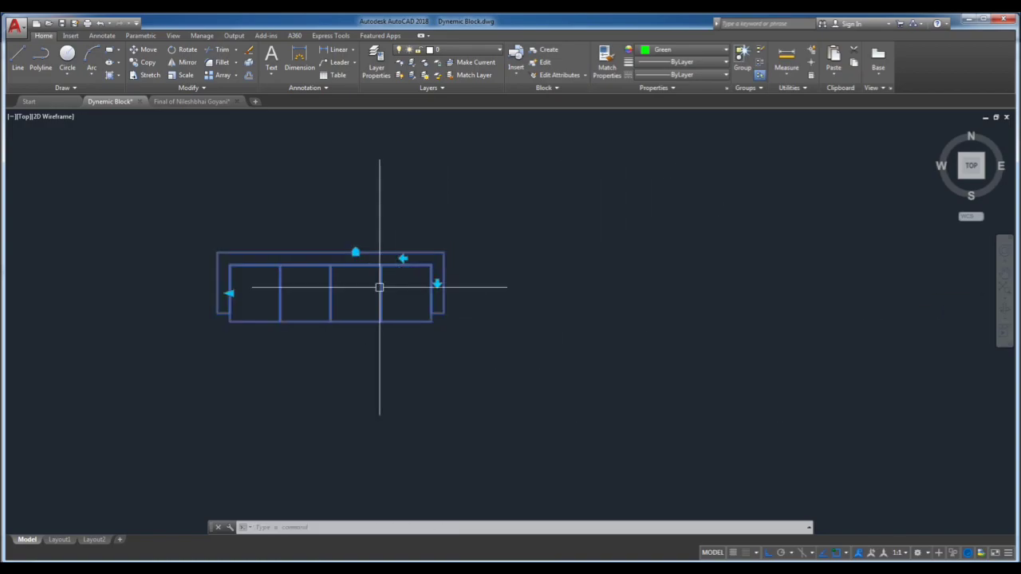
left_click(231, 294)
left_click(232, 297)
left_click(231, 295)
key("Escape")
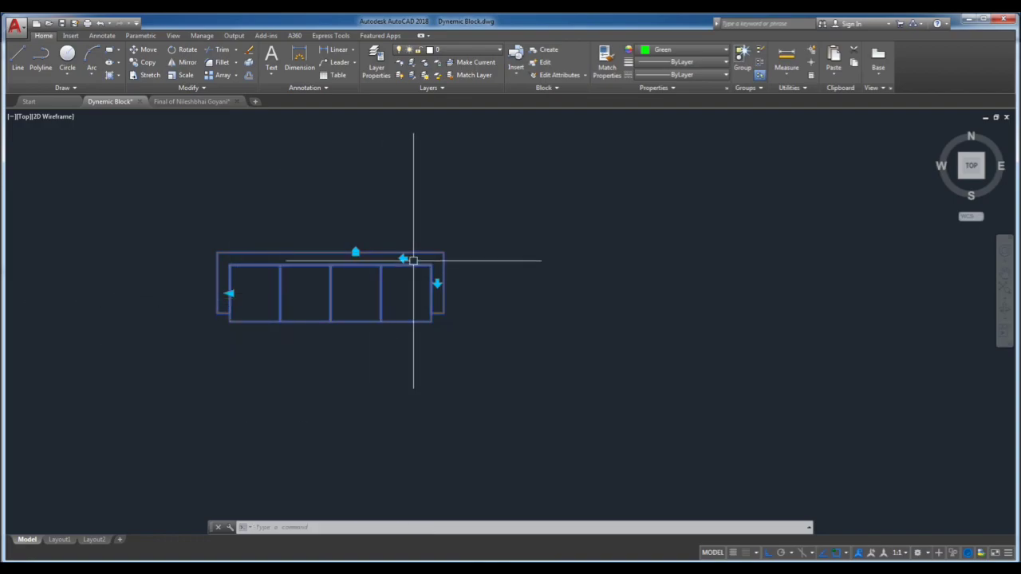
left_click(404, 258)
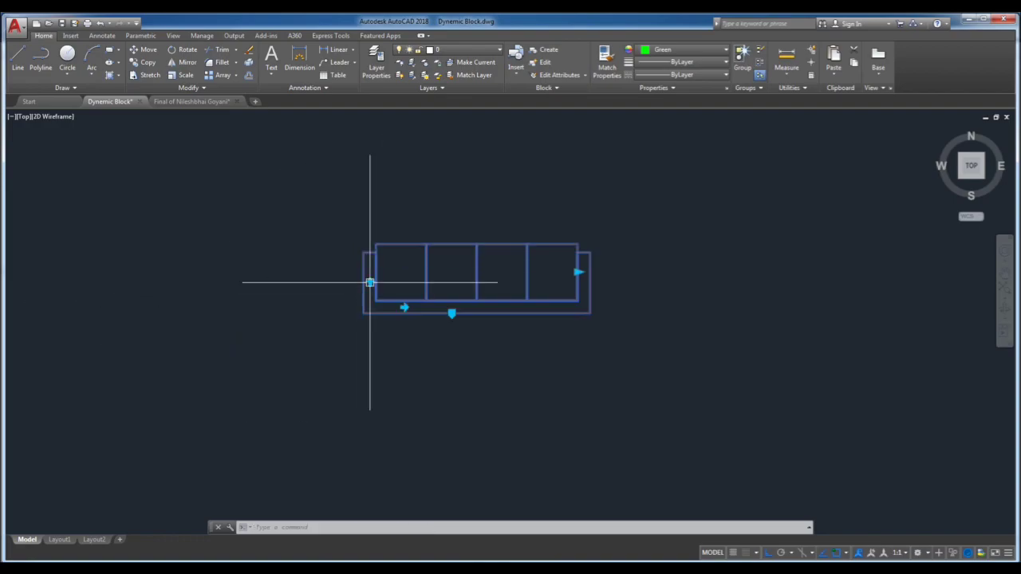
left_click(404, 258)
left_click(404, 258)
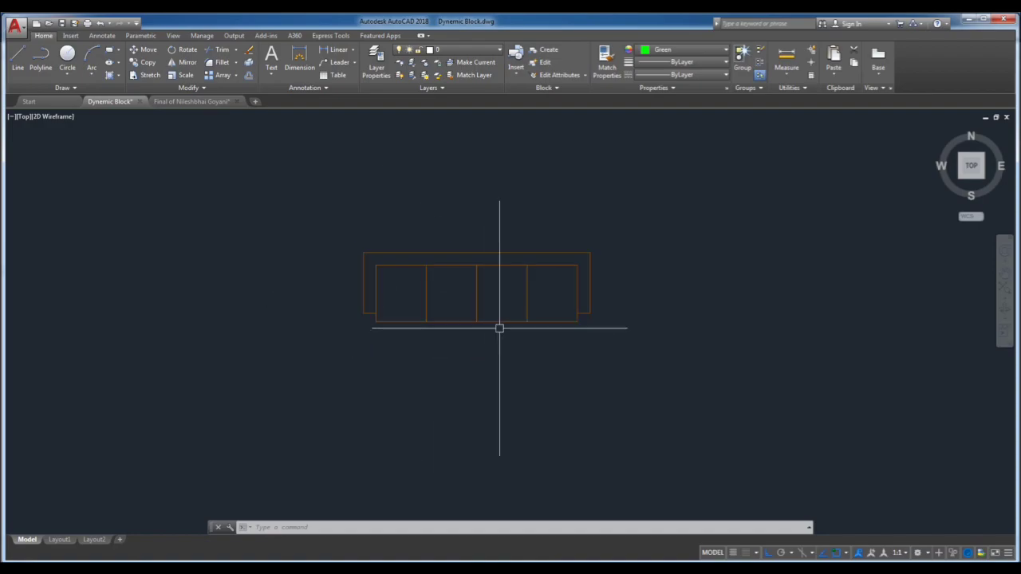
left_click(580, 294)
left_click(732, 298)
key("Escape")
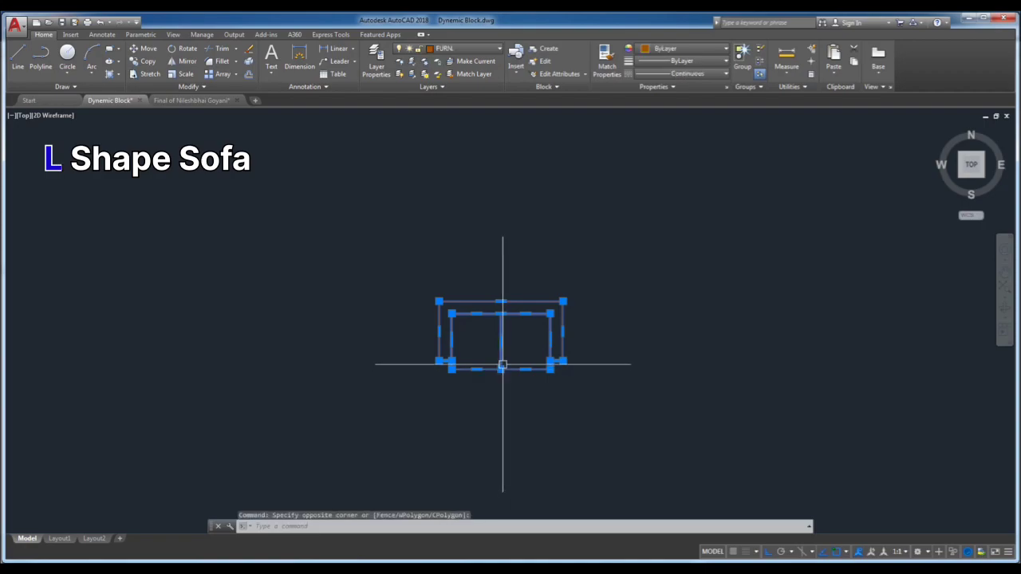
- Define the single-seat sofa as block 'Dynamic Block - 2' and open it in the Block Editor
type("b")
key("Return")
type("Dynemic Bloack - 2")
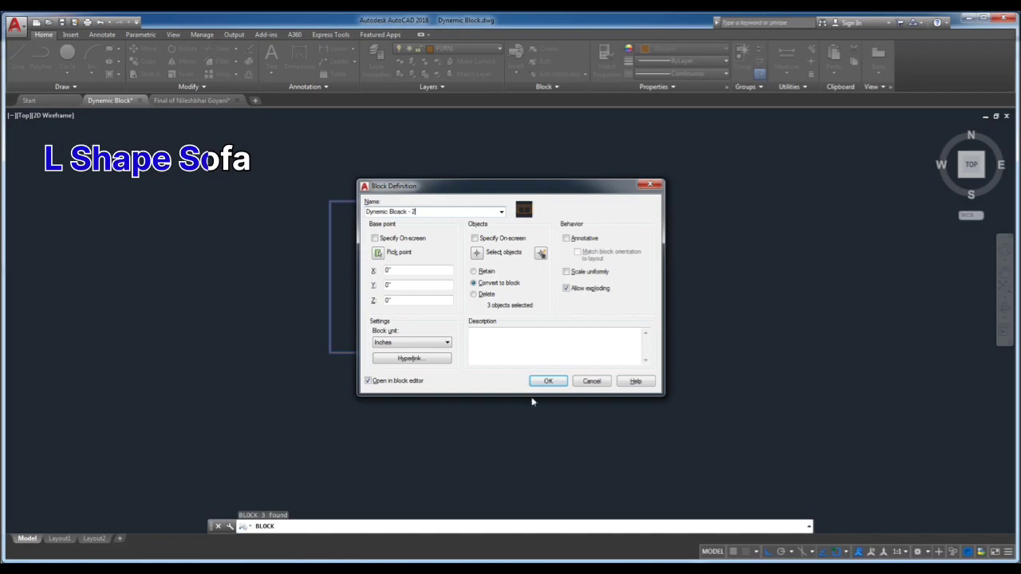
left_click(548, 381)
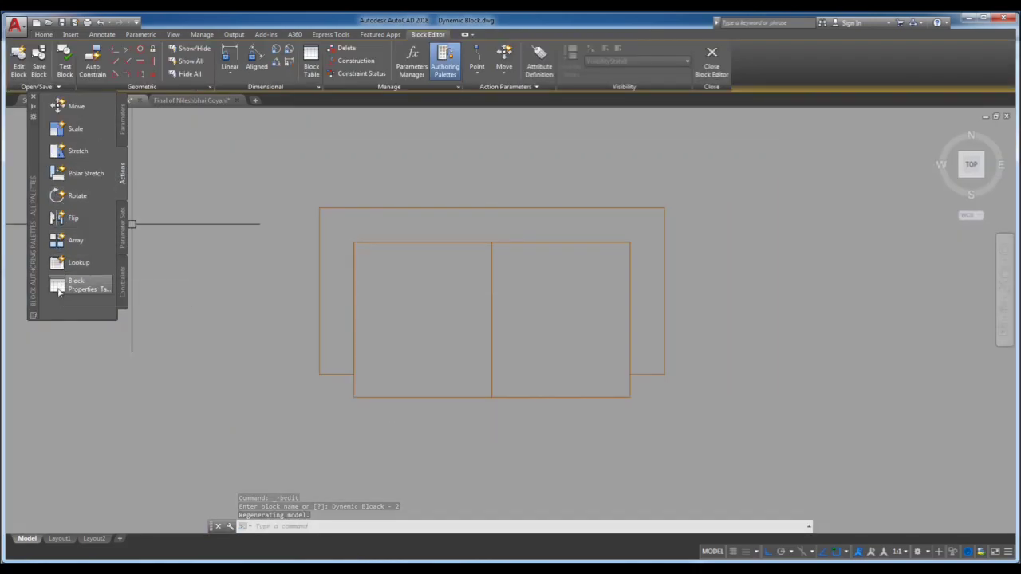
left_click(122, 120)
left_click(59, 306)
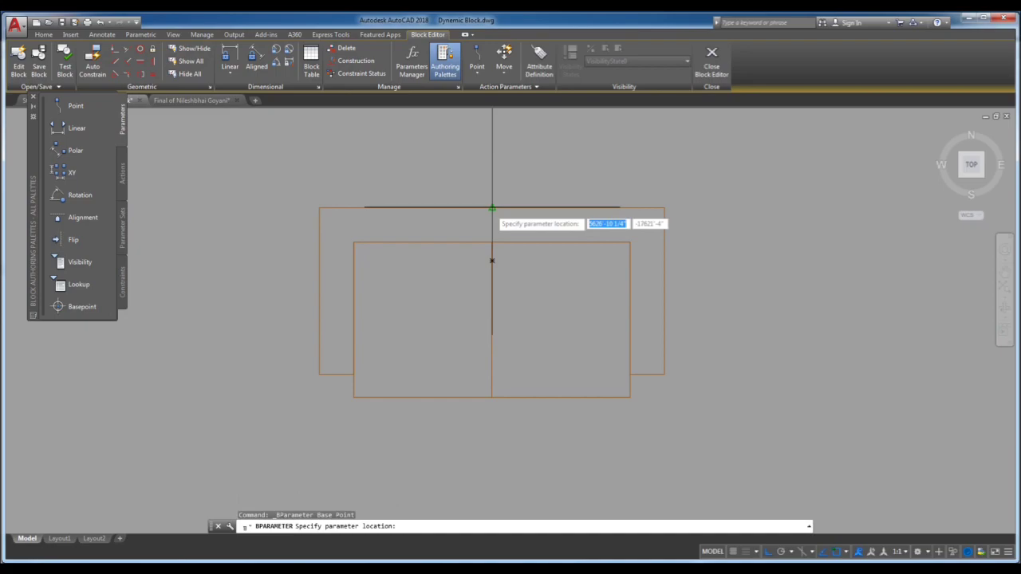
- Add an alignment parameter at the sofa's top centre and Distance1 across the seat width
left_click(492, 208)
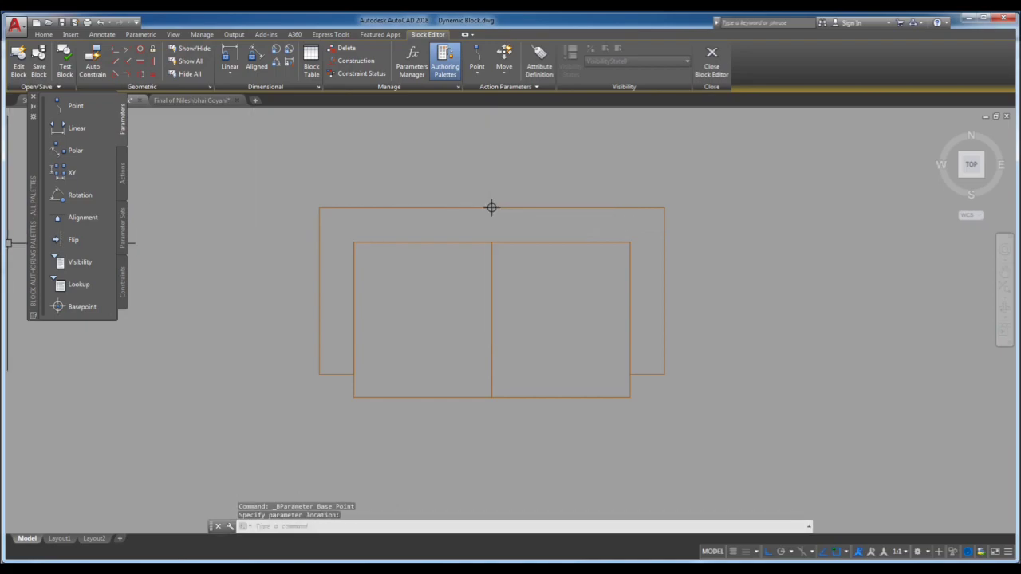
left_click(74, 221)
left_click(491, 208)
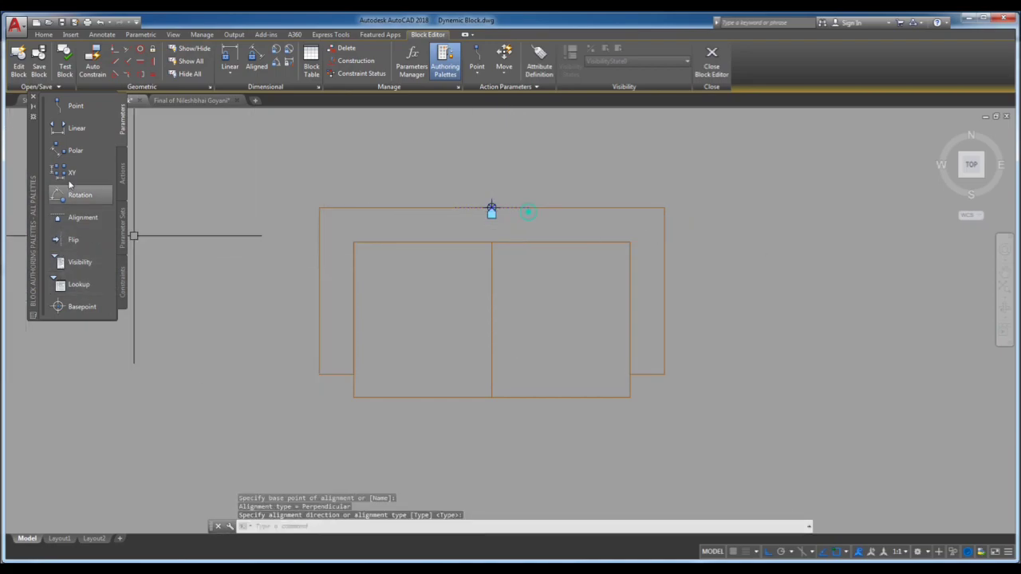
left_click(76, 128)
left_click(491, 319)
left_click(630, 319)
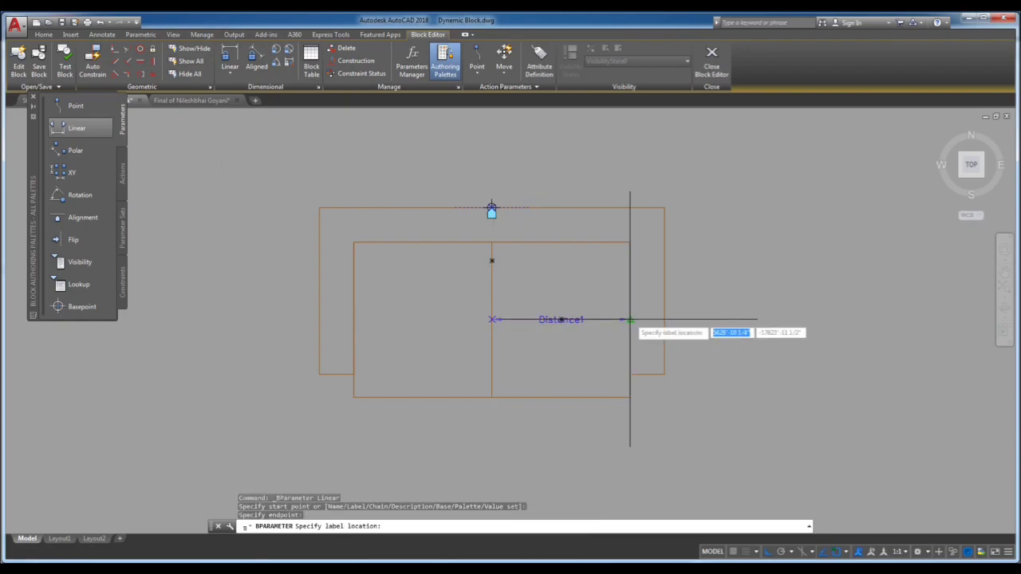
left_click(630, 319)
- Add Distance2 across the seat depth and Distance3 along the backrest depth
left_click(76, 128)
left_click(389, 241)
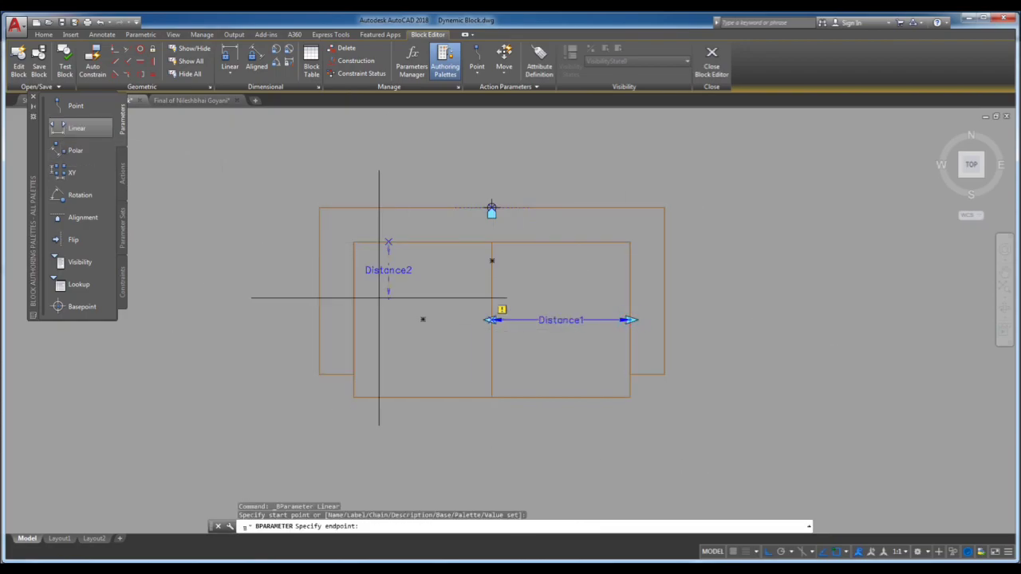
left_click(388, 397)
left_click(388, 396)
left_click(76, 128)
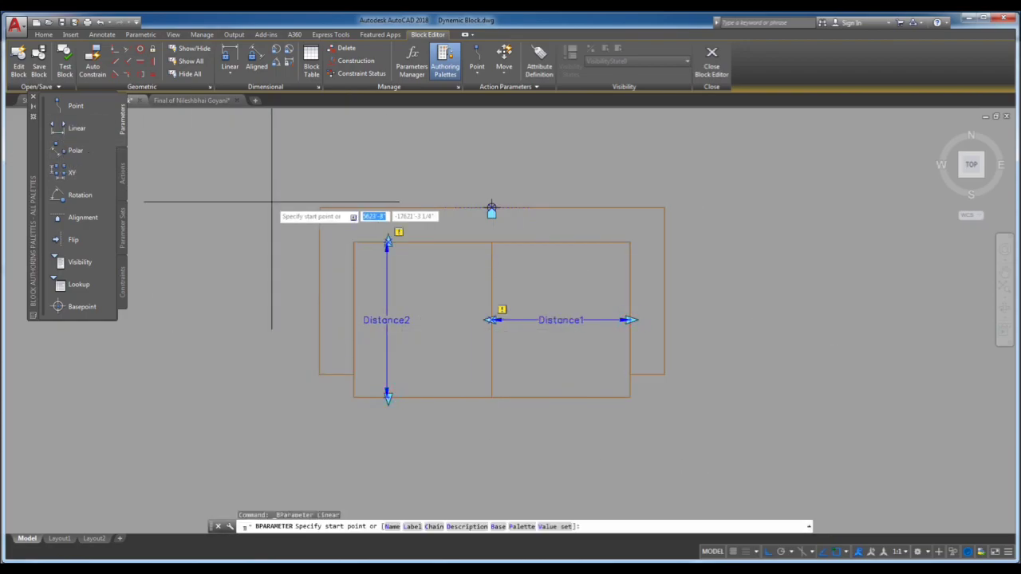
left_click(319, 208)
left_click(319, 373)
left_click(279, 364)
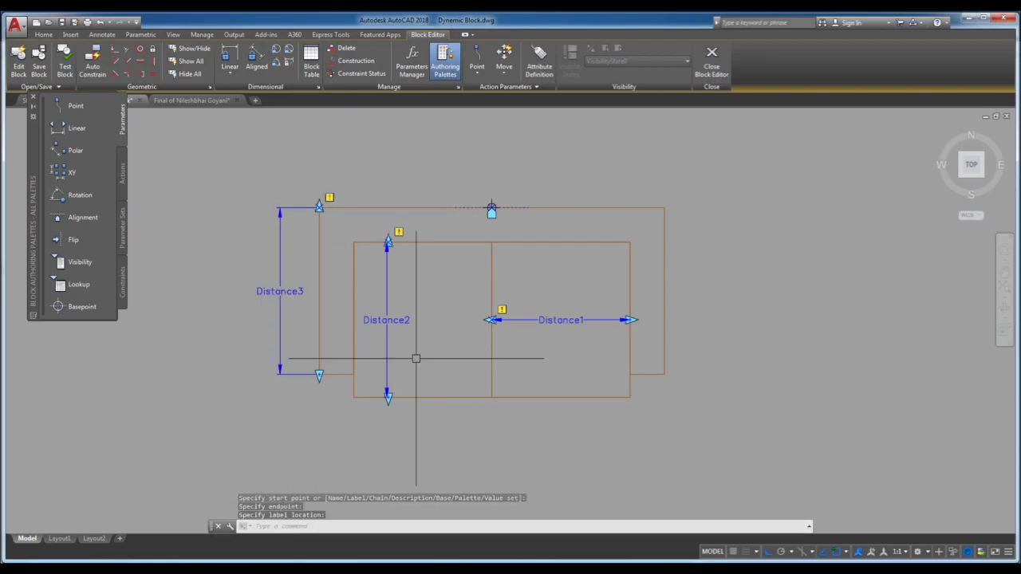
middle_click_drag(415, 358, 419, 337)
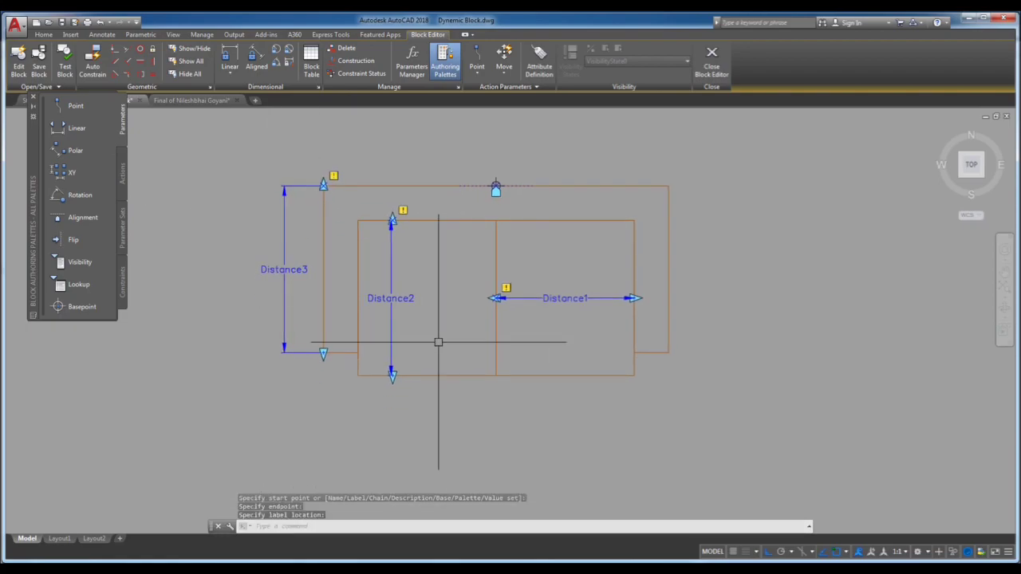
left_click(585, 304)
- Give Distance1 a single grip and an Increment distance type
double_click(562, 297)
left_click_drag(763, 346, 762, 404)
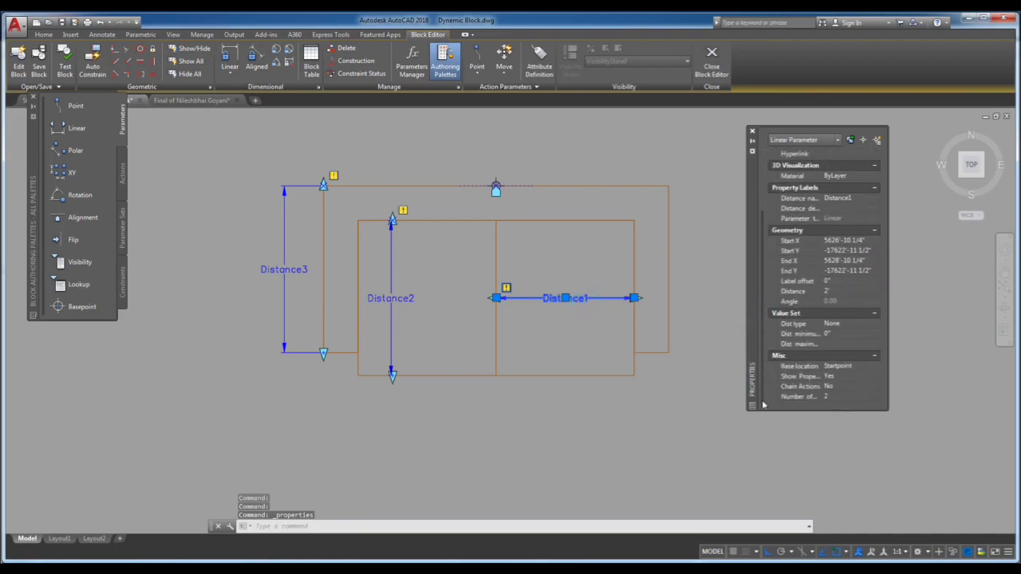
left_click(837, 414)
left_click(830, 323)
left_click(832, 335)
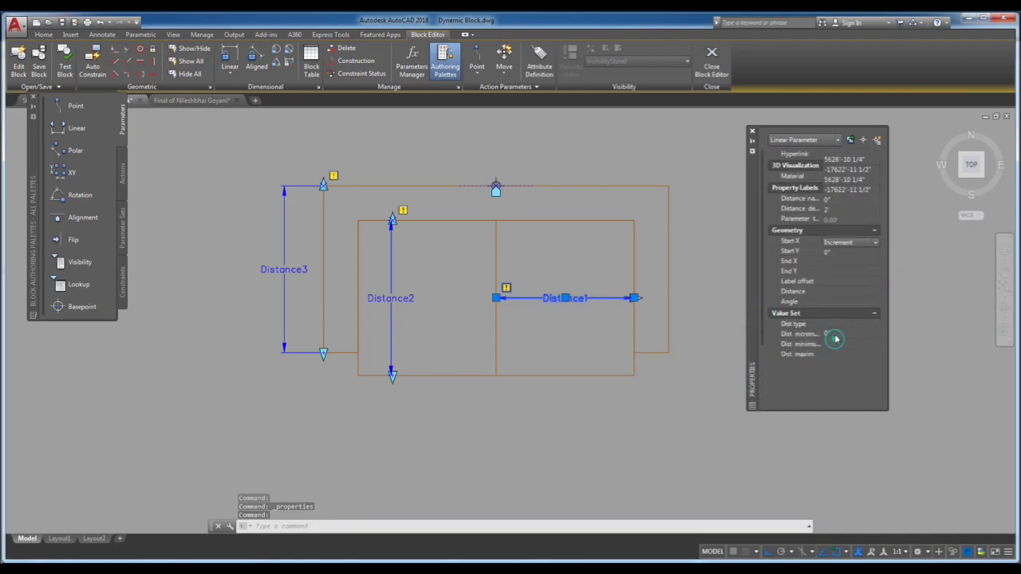
left_click(830, 334)
type("15'")
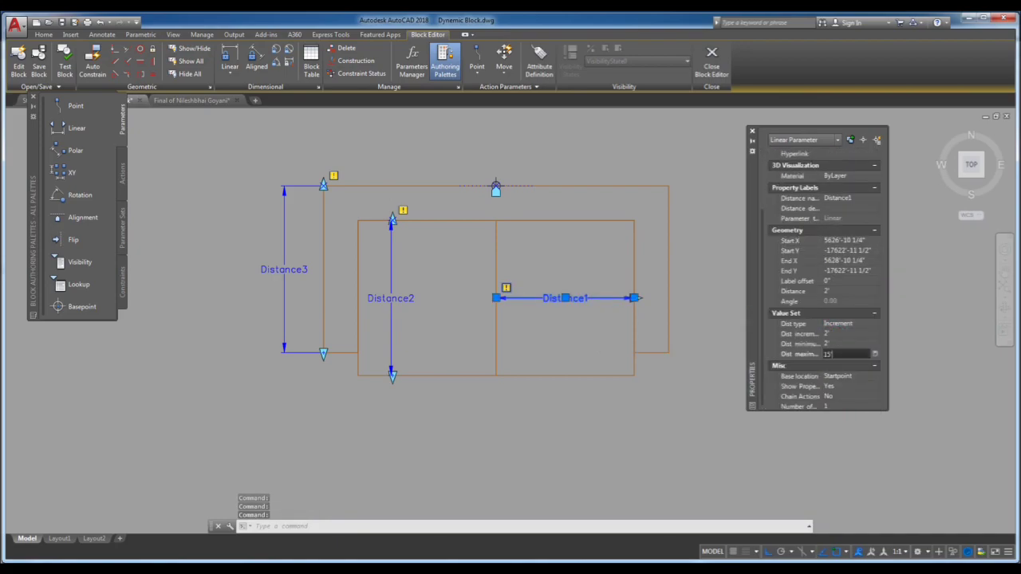
- Select Distance2 alone and adjust its number of grips in Properties
left_click(392, 297)
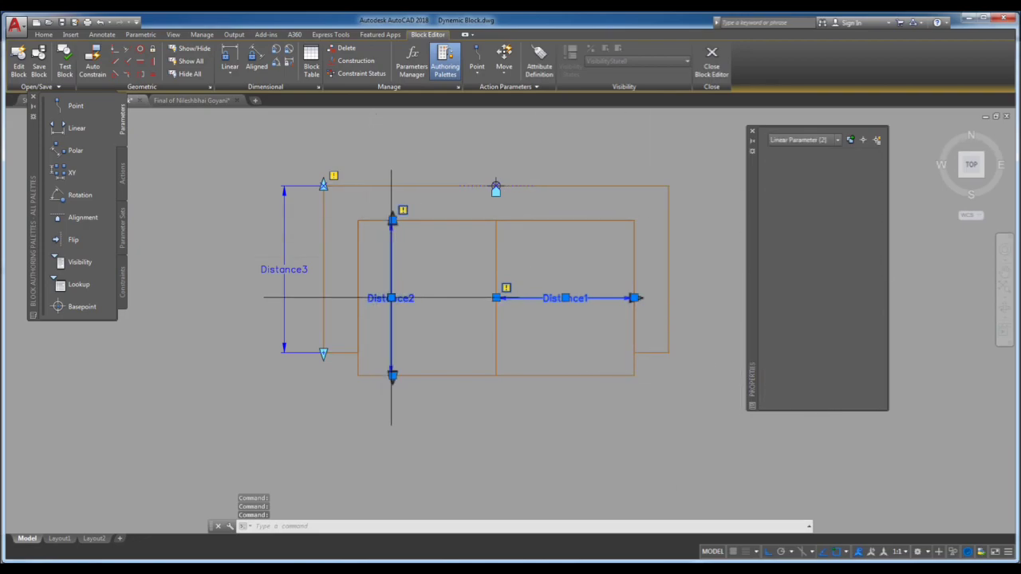
scroll(762, 302, "down", 3)
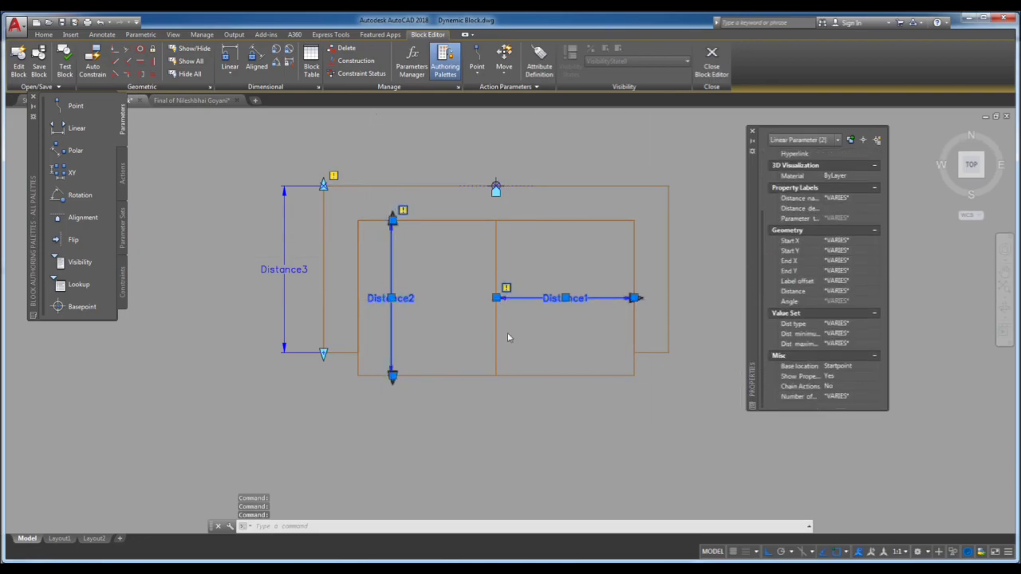
key("Escape")
left_click(388, 312)
scroll(764, 348, "down", 2)
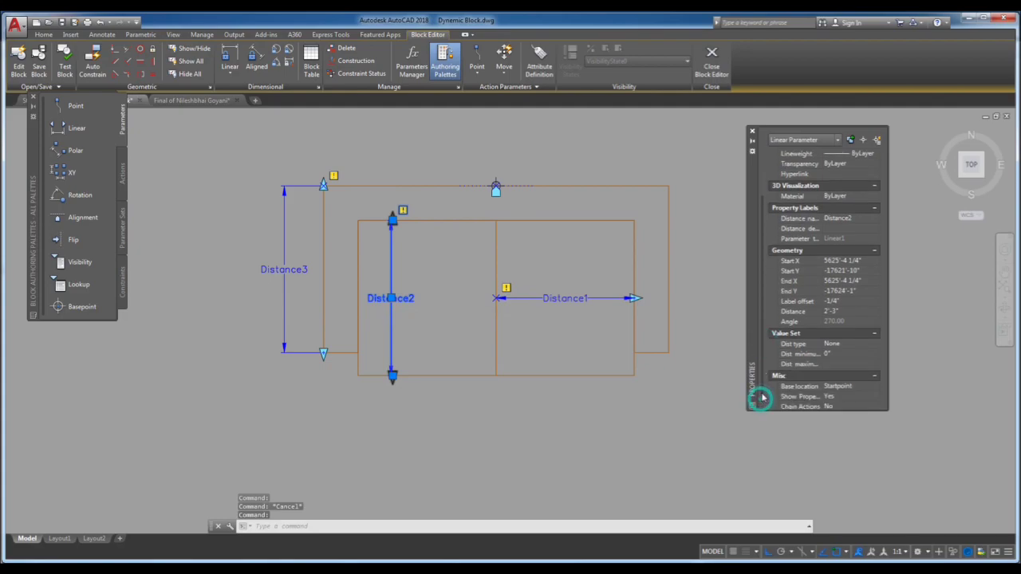
scroll(754, 391, "down", 1)
scroll(762, 395, "down", 1)
left_click(839, 396)
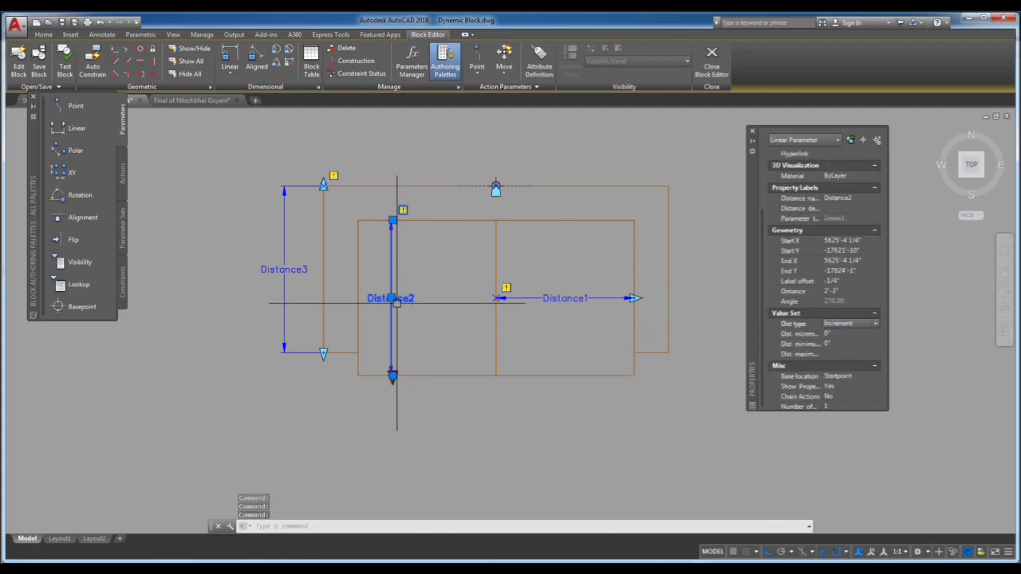
- Give Distance3 a single grip and an Increment distance type, then close Properties
left_click(284, 285)
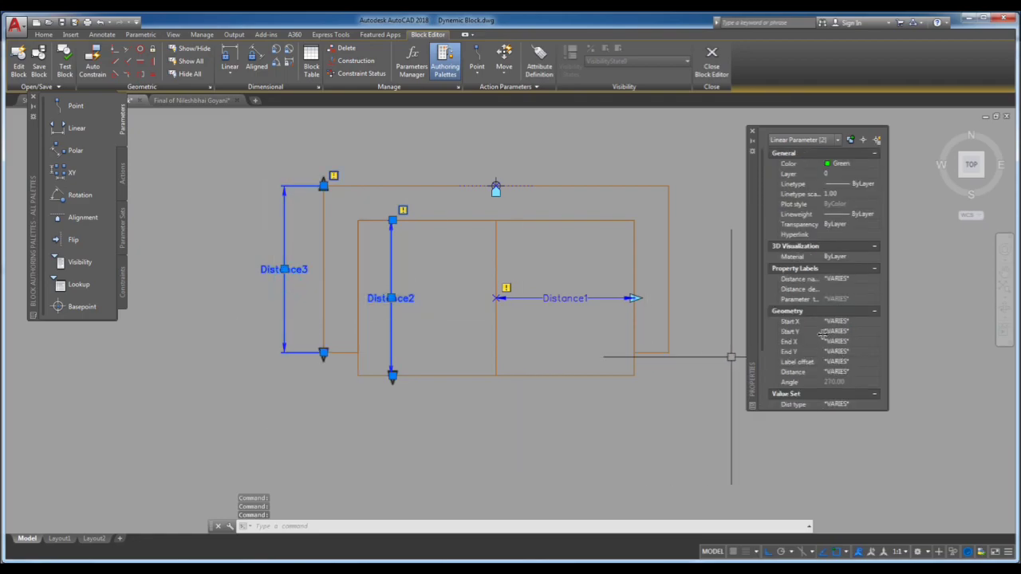
scroll(764, 344, "down", 2)
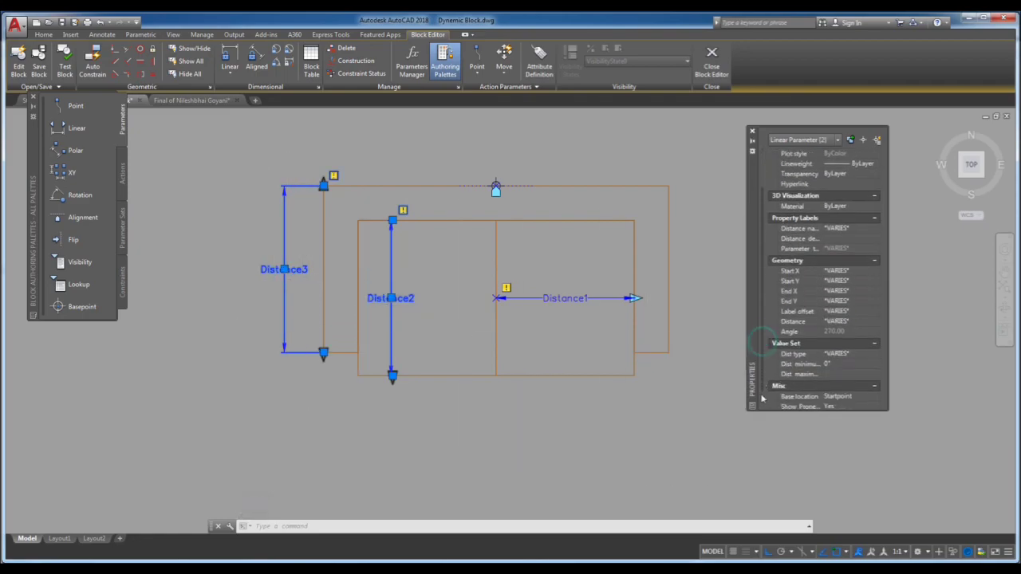
scroll(764, 344, "down", 1)
key("Escape")
left_click(283, 335)
left_click(282, 370)
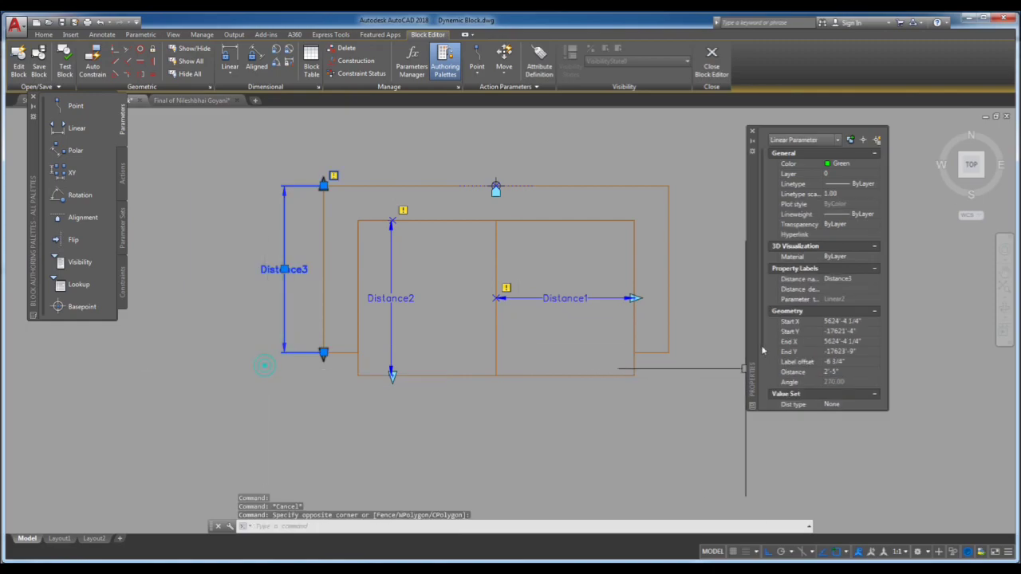
scroll(764, 351, "down", 3)
left_click(848, 396)
left_click(837, 411)
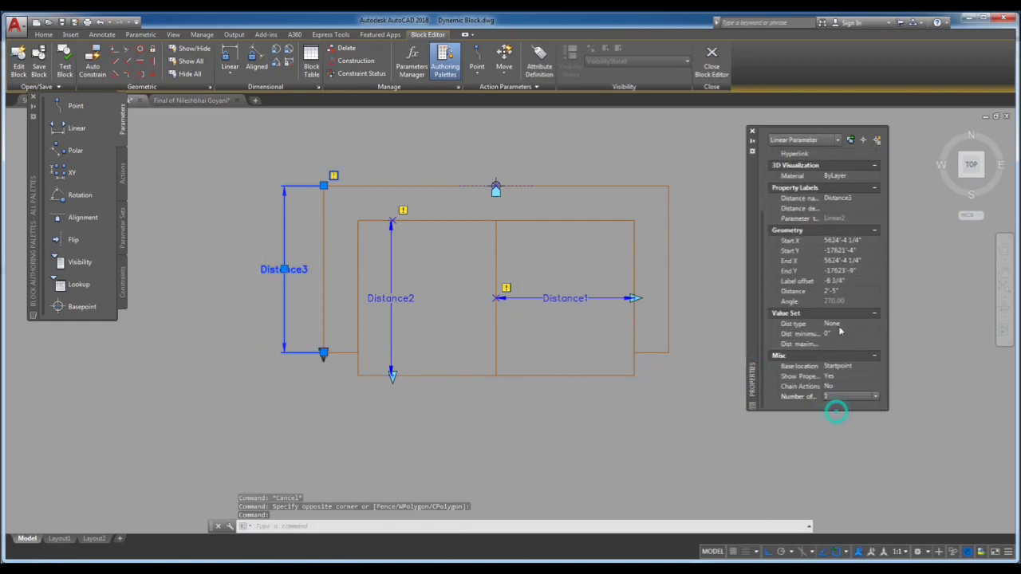
left_click(838, 342)
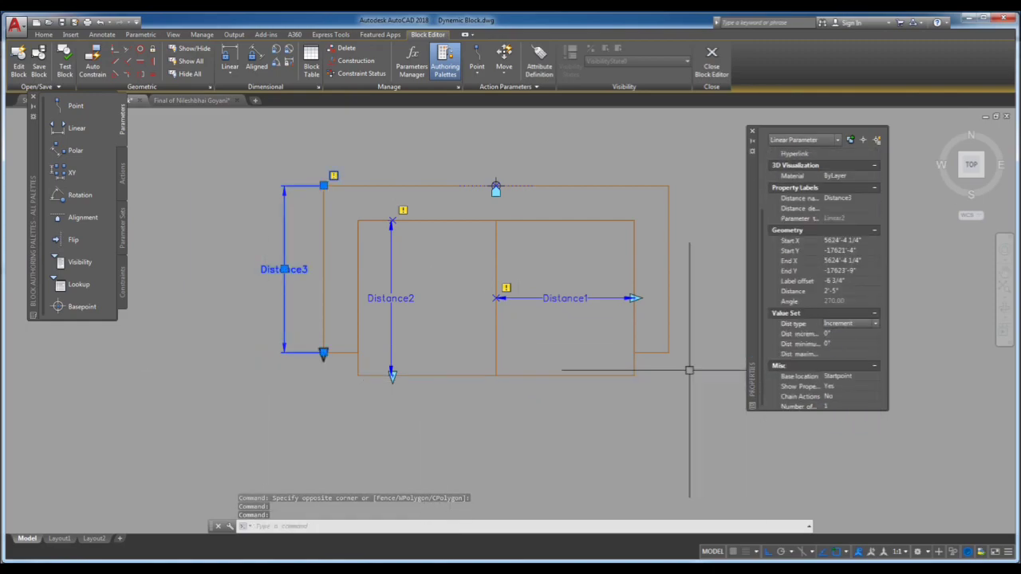
left_click(752, 131)
key("Escape")
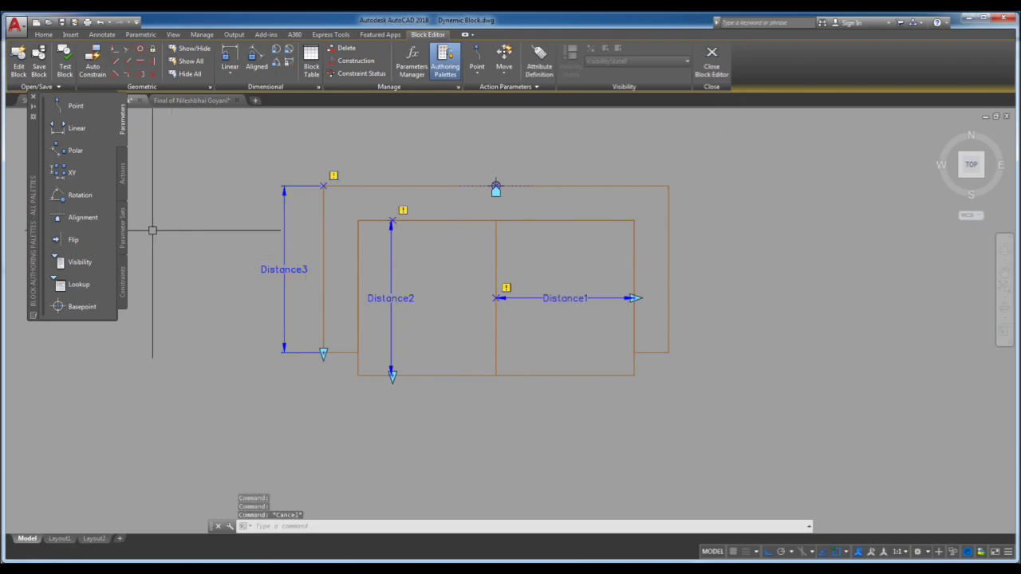
- Add a Stretch action on Distance1 that stretches the sofa's right end
left_click(124, 169)
left_click(78, 150)
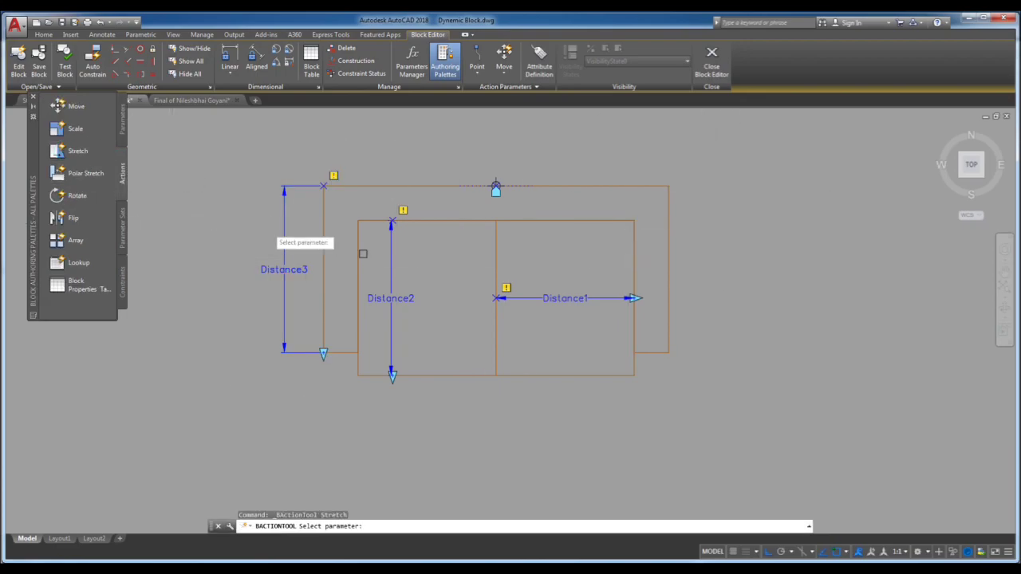
left_click(634, 298)
left_click(634, 299)
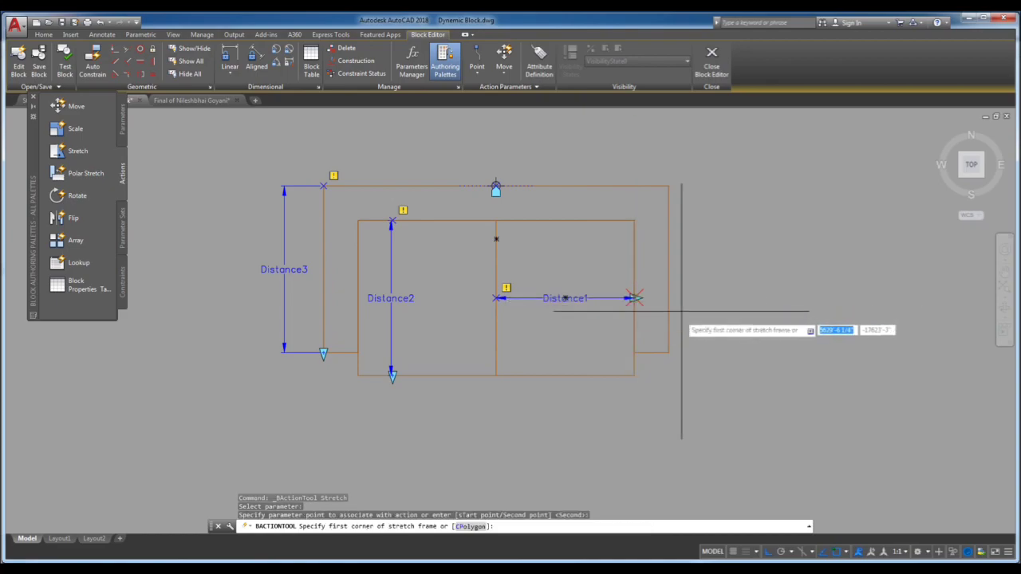
left_click(742, 156)
left_click(596, 412)
left_click(667, 353)
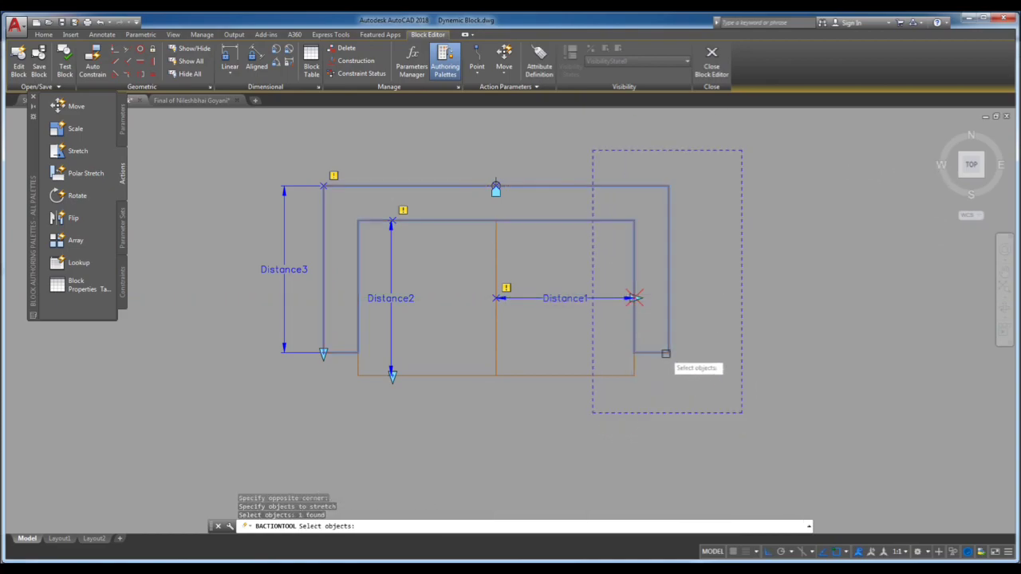
key("Return")
- Add an Array action on Distance1 that repeats the right seat rectangle
left_click(76, 240)
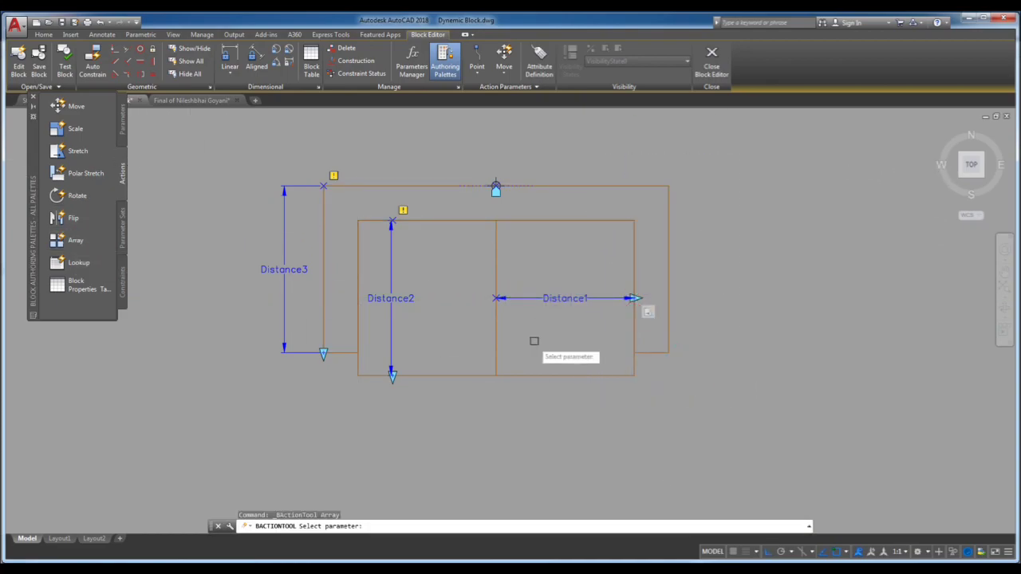
left_click(556, 299)
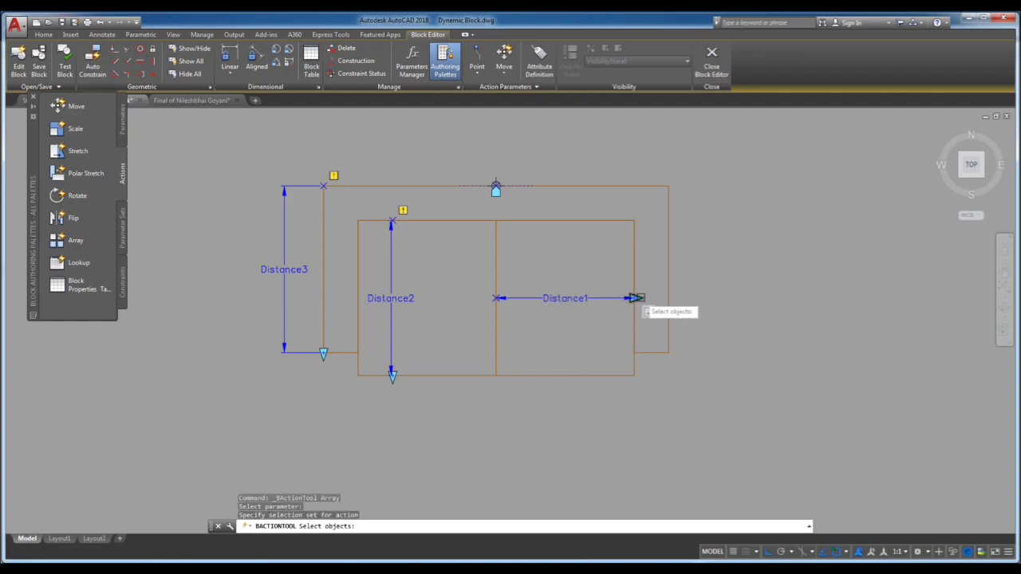
left_click(600, 375)
key("Return")
left_click(636, 343)
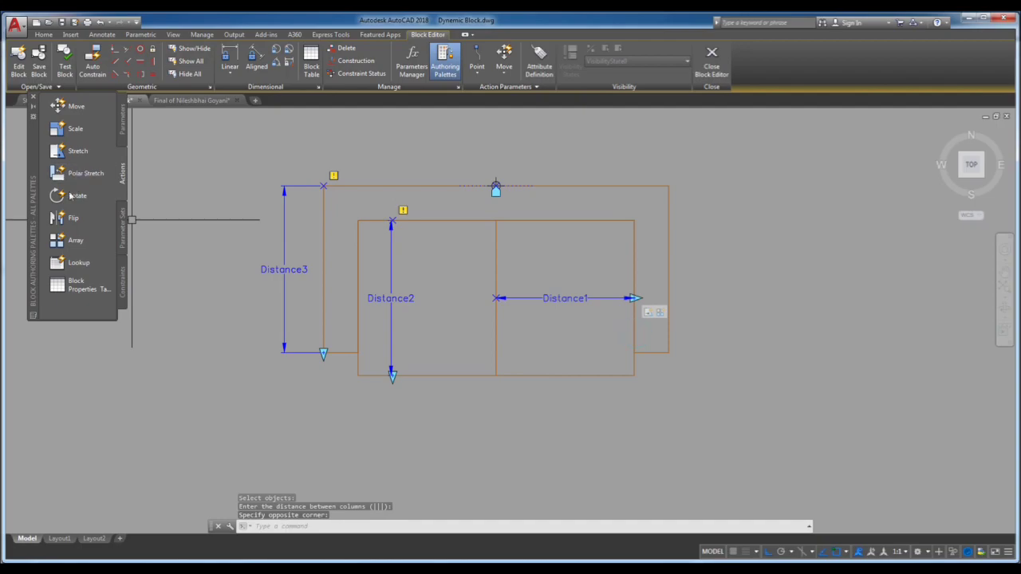
- Add a Stretch action on Distance2 that stretches the inner seat rectangle's bottom edge
left_click(67, 156)
left_click(389, 297)
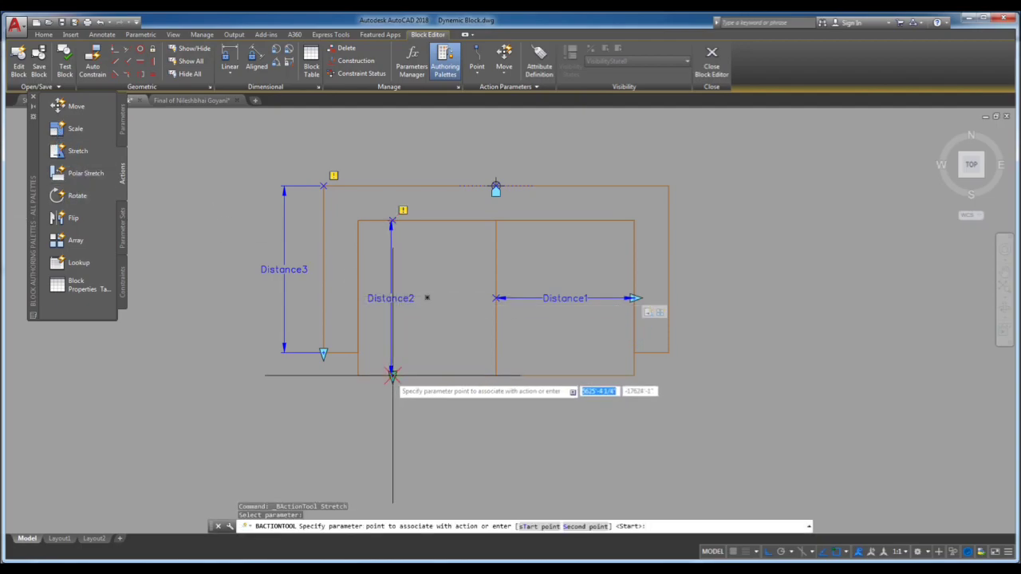
left_click(391, 373)
left_click(513, 435)
left_click(344, 362)
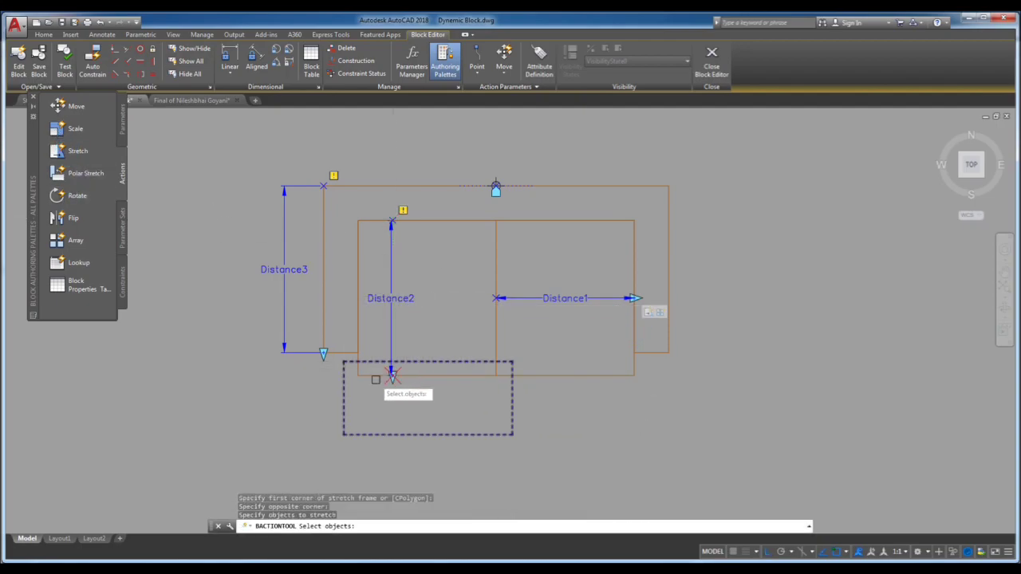
left_click(462, 375)
key("Return")
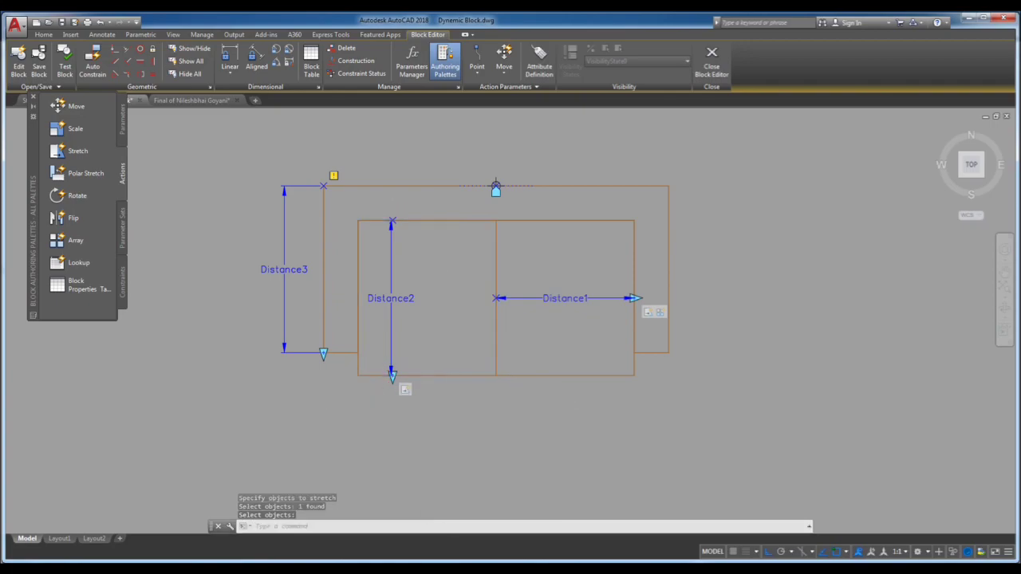
- Add a Stretch action on Distance3 that stretches the left rectangle's lower corner
left_click(77, 151)
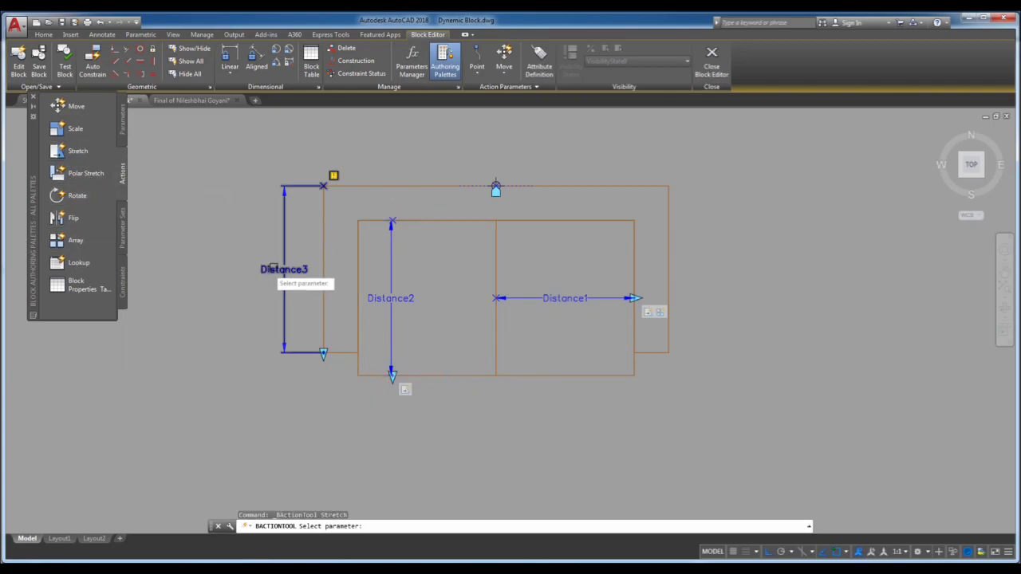
left_click(321, 356)
left_click(376, 396)
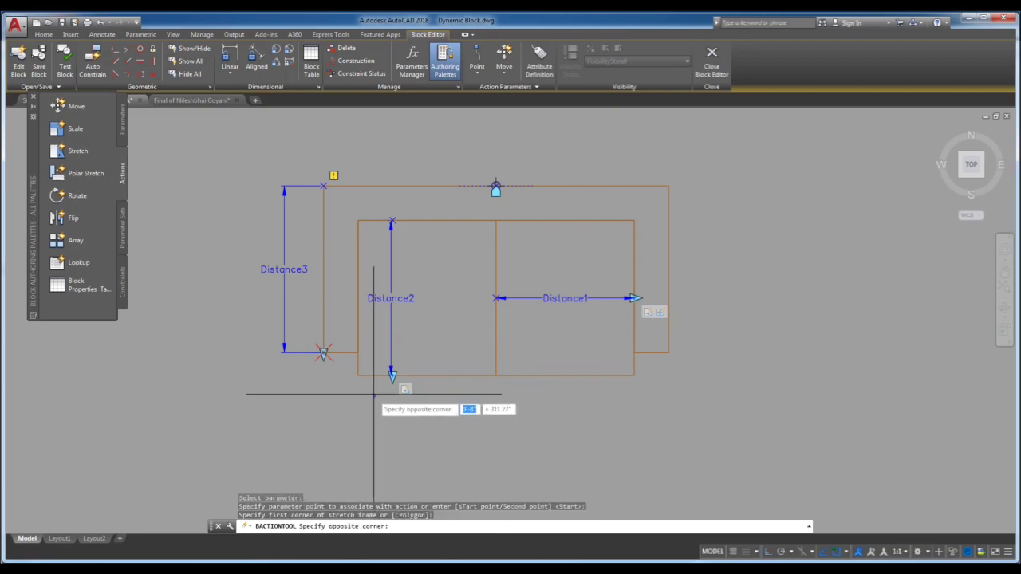
left_click(270, 319)
left_click(358, 349)
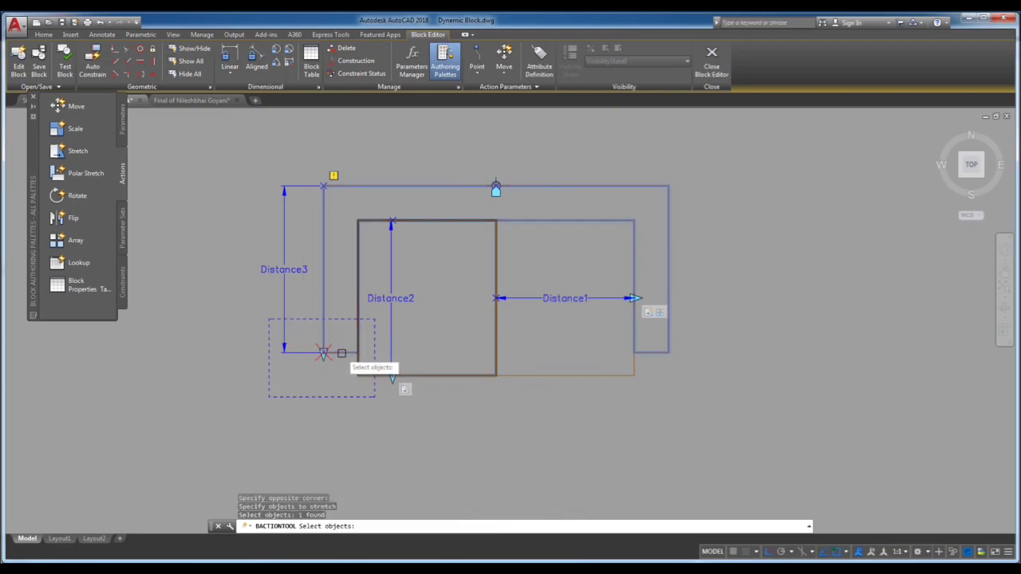
key("Return")
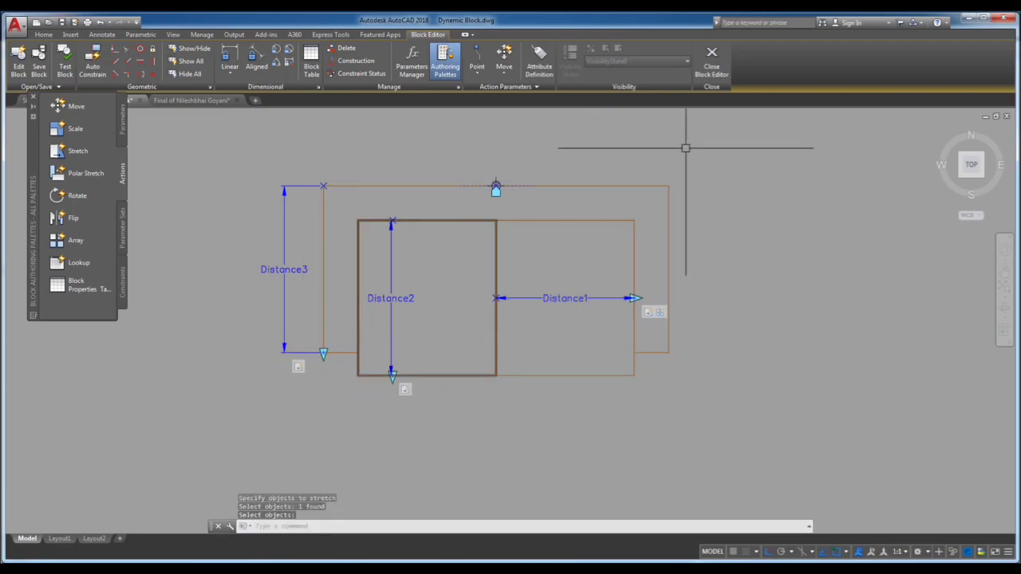
- Add the state1 flip parameter with a vertical reflection line on the right side
left_click(122, 120)
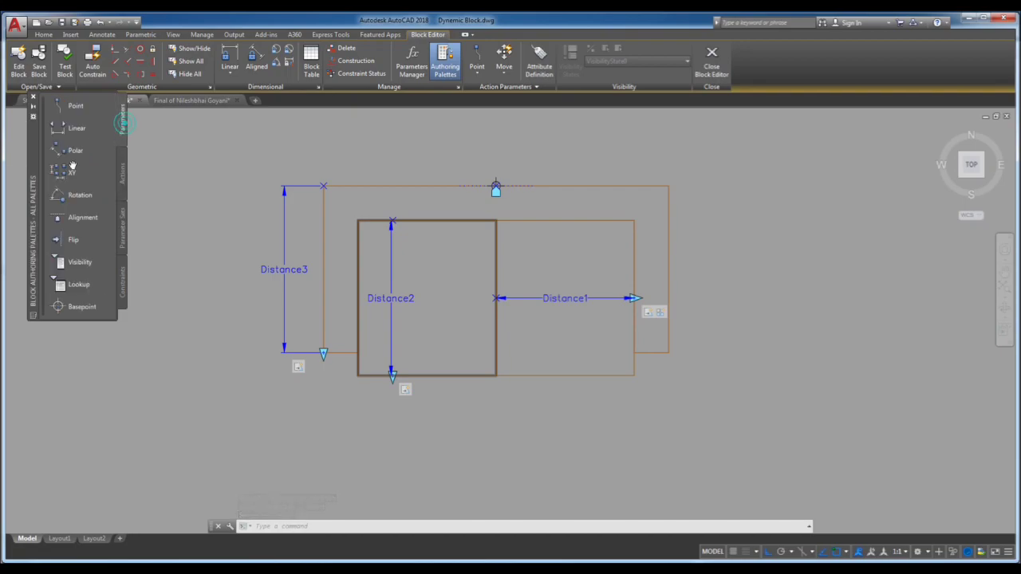
left_click(72, 239)
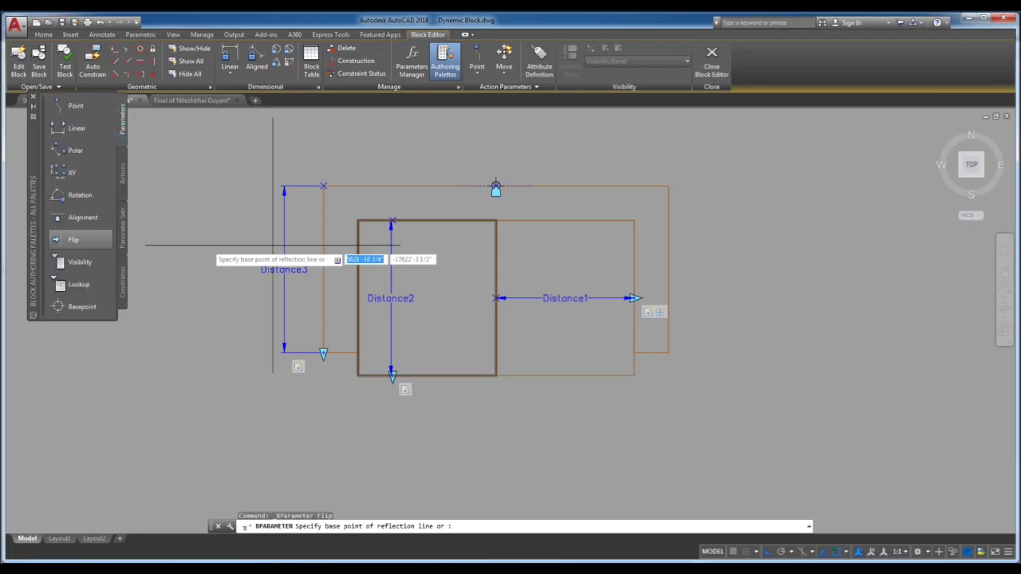
left_click(567, 217)
left_click(566, 190)
left_click(566, 205)
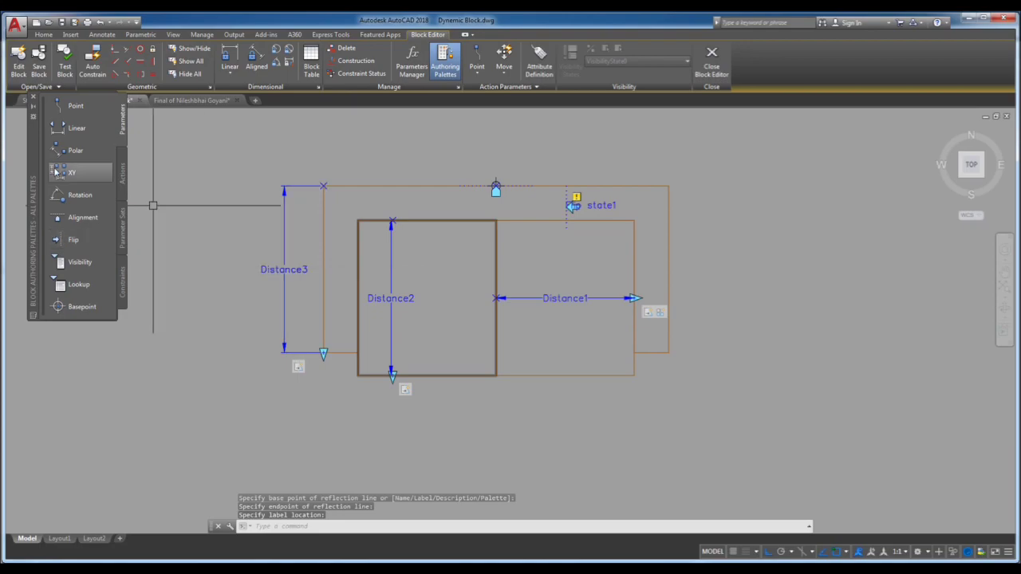
- Add a second flip parameter, state2, with its reflection line near Distance3
left_click(75, 245)
left_click(323, 251)
key("Escape")
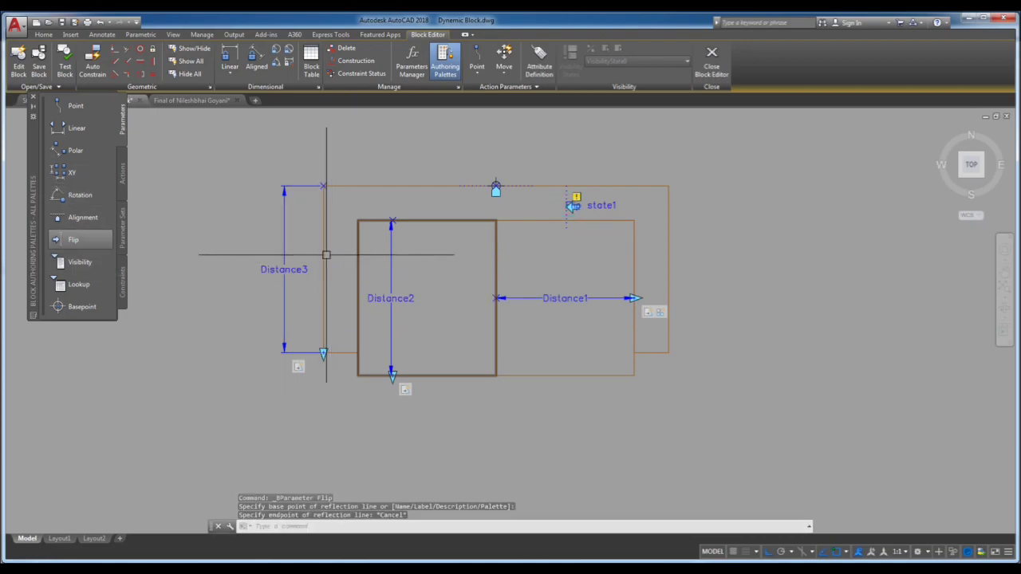
left_click(63, 245)
left_click(343, 237)
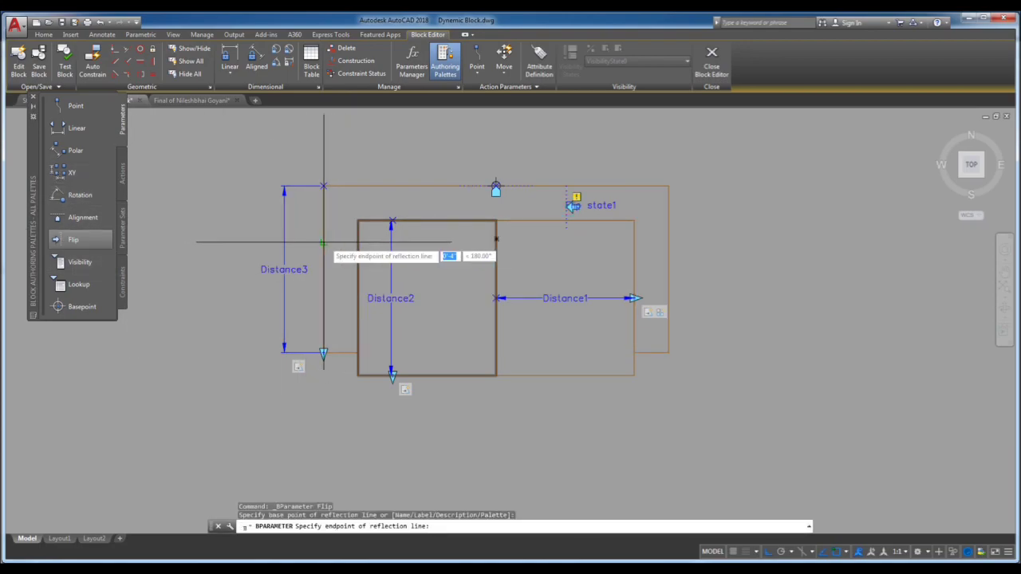
left_click(323, 242)
left_click(340, 242)
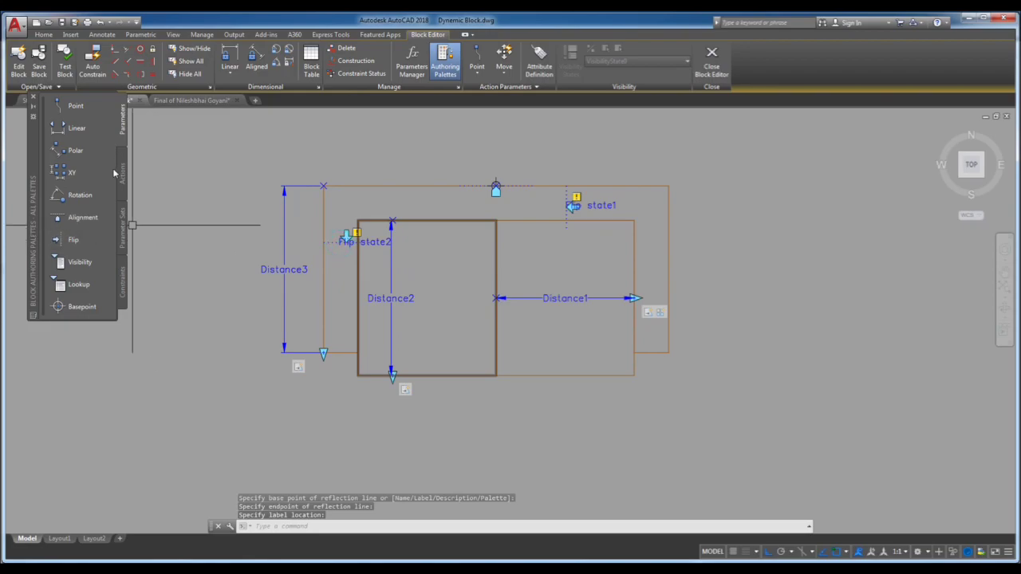
- Attach a Flip action to state1 that flips the whole sofa
left_click(122, 173)
left_click(70, 217)
left_click(604, 206)
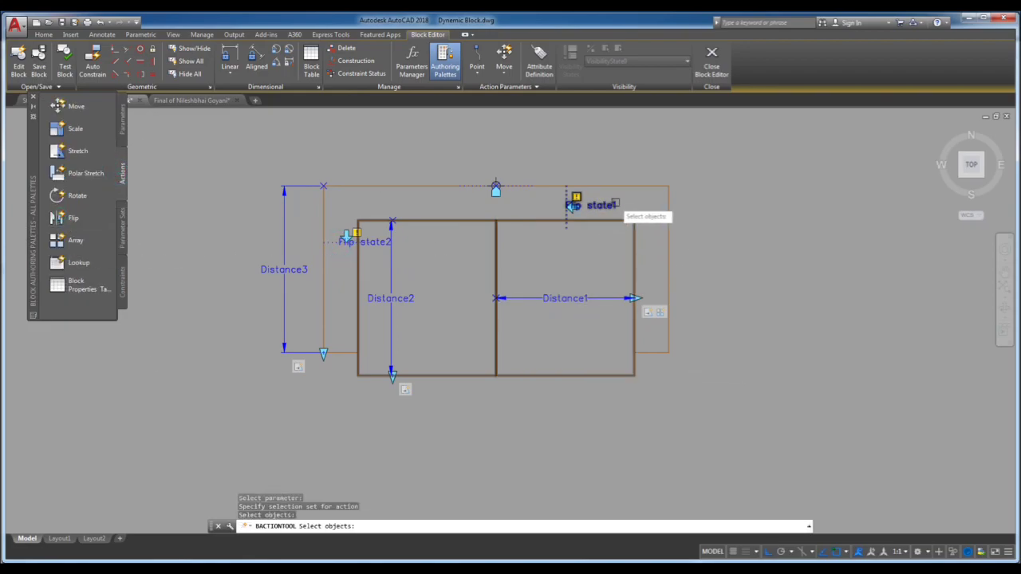
left_click(670, 189)
left_click(724, 165)
left_click(263, 408)
key("Return")
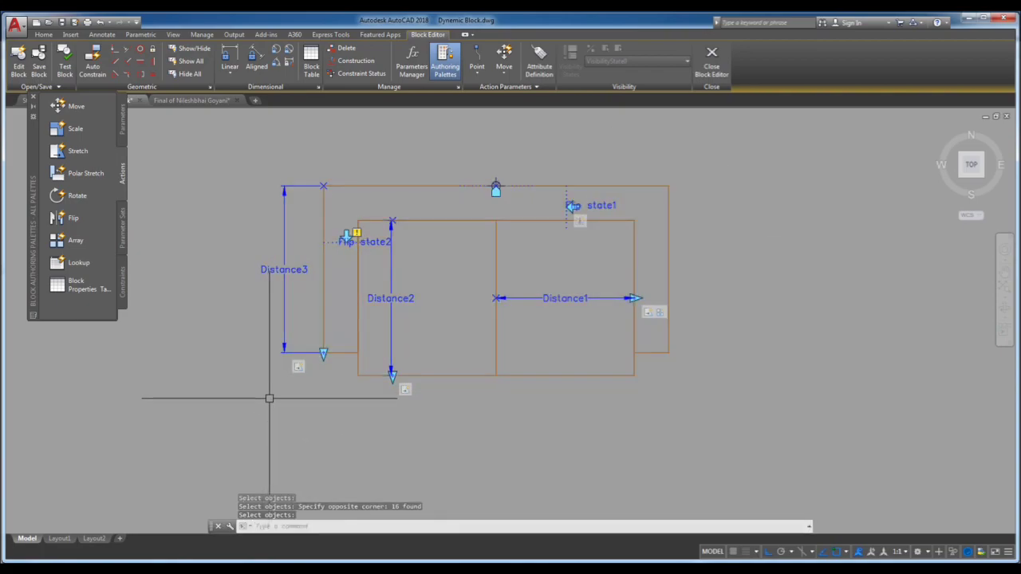
- Give state2 a Flip action on all sofa geometry, then close the Block Editor, saving changes
left_click(70, 218)
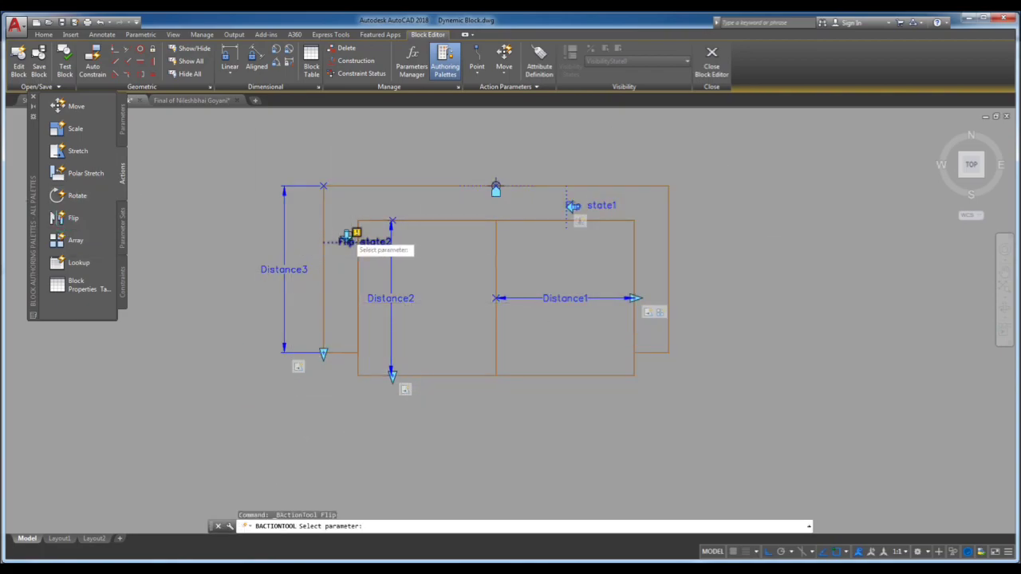
left_click(235, 154)
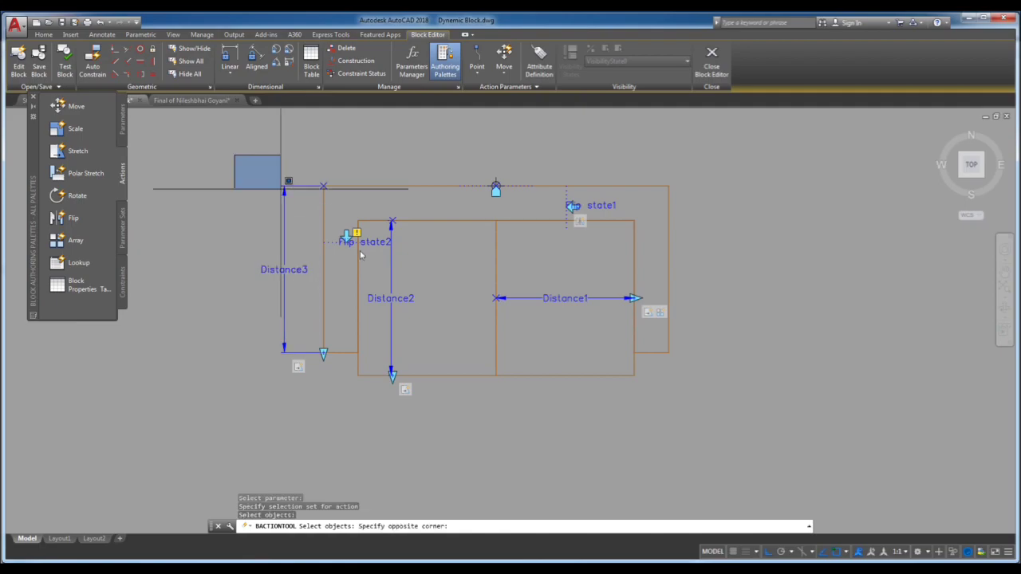
left_click(691, 412)
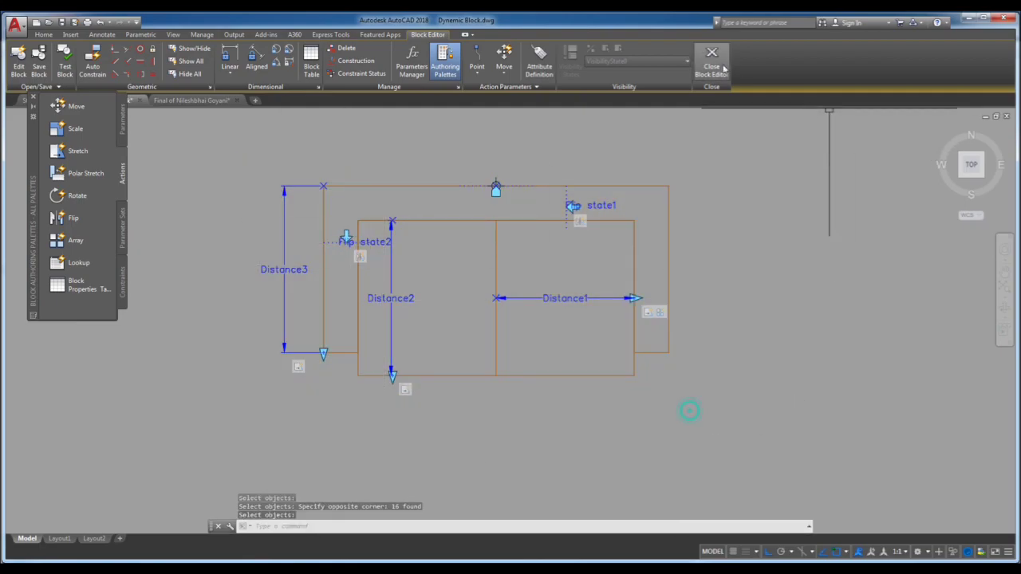
left_click(722, 69)
left_click(456, 265)
- Insert the dynamic sofa block into the drawing with the I command
type("i")
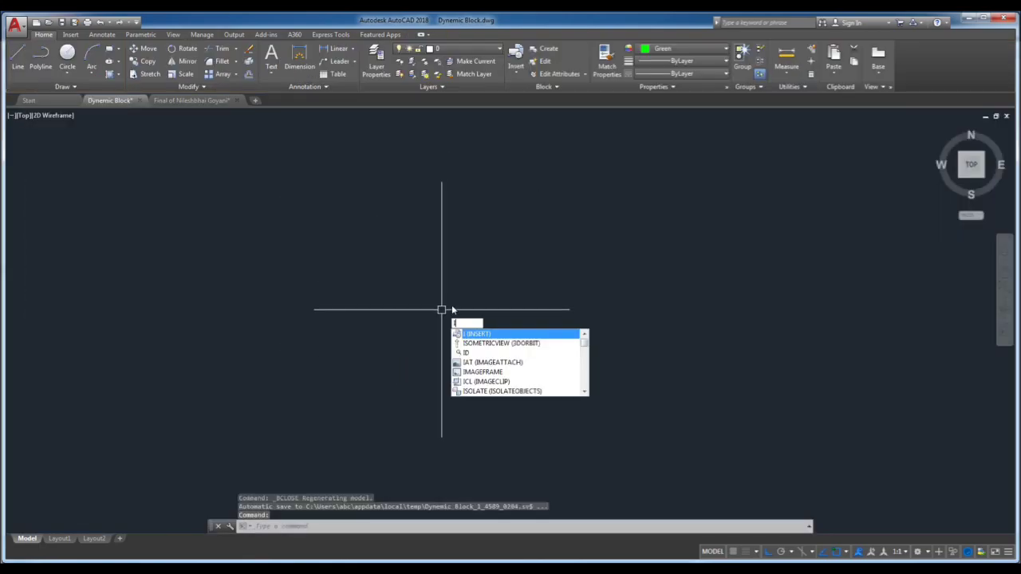
key("Return")
left_click(580, 358)
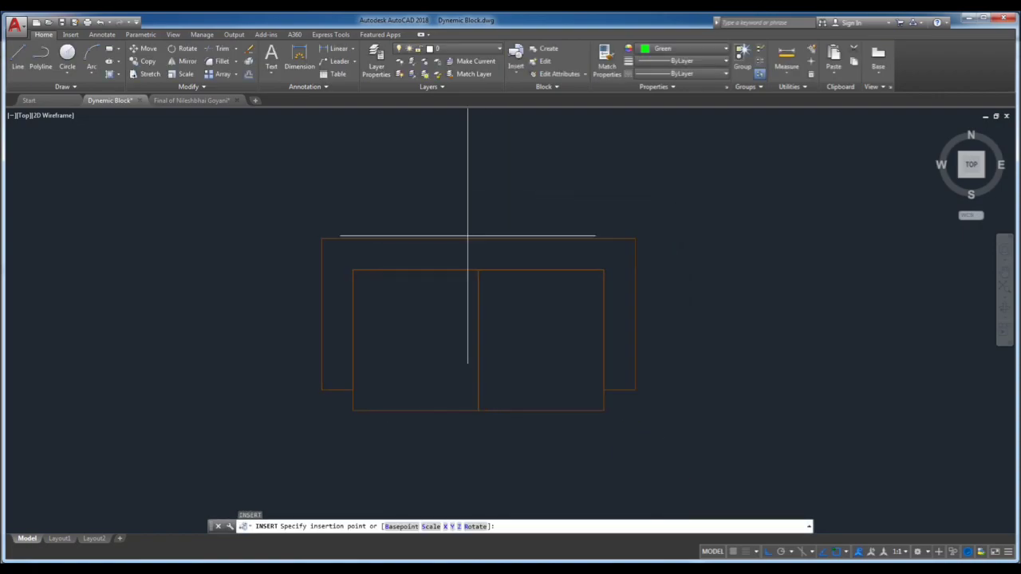
left_click(547, 276)
- Stretch the sofa out to four seats and extend the left seat downward into a leg
left_click(539, 277)
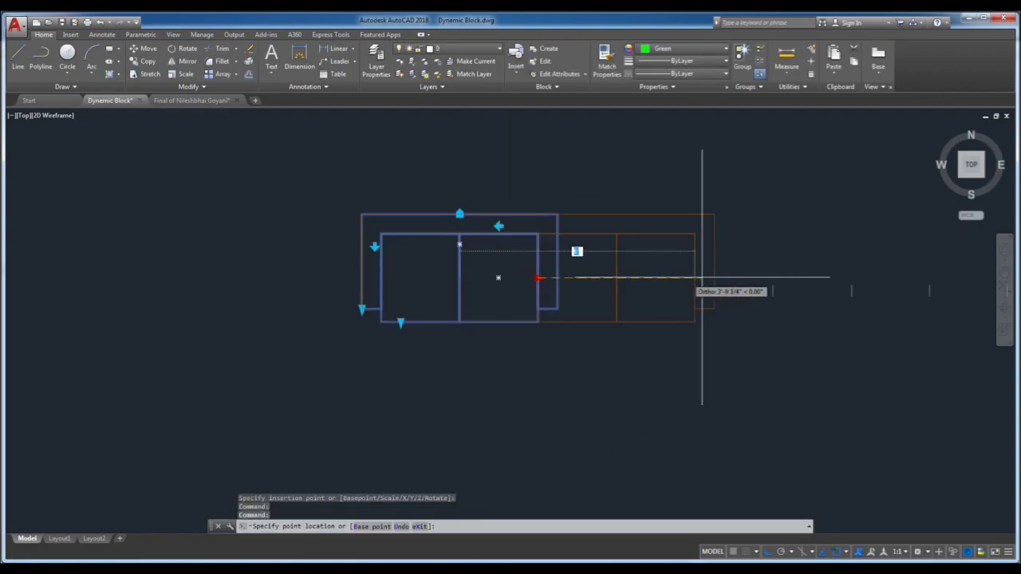
left_click(702, 280)
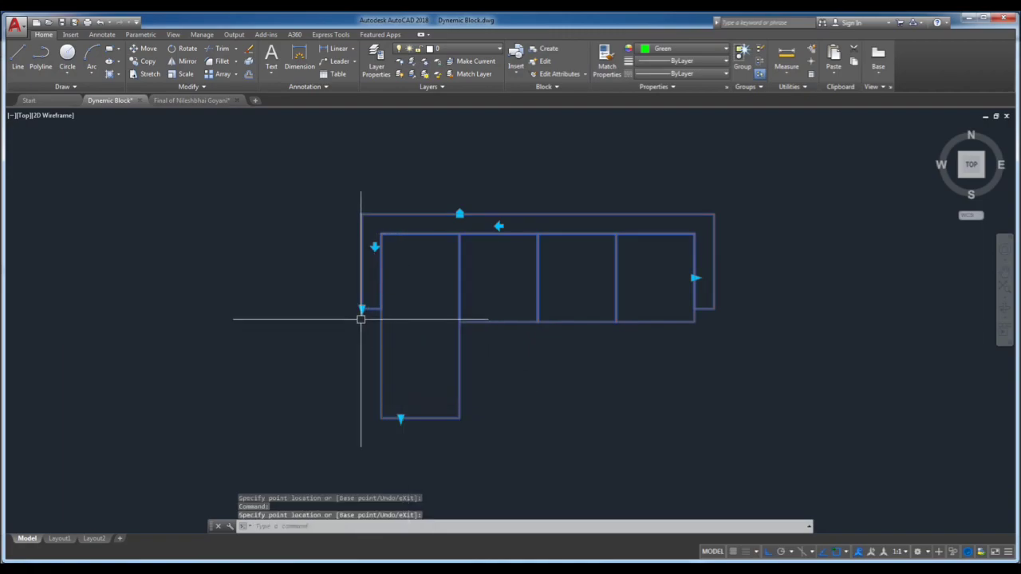
left_click(360, 360)
key("Escape")
key("Escape")
middle_click_drag(758, 368, 766, 340)
left_click(551, 359)
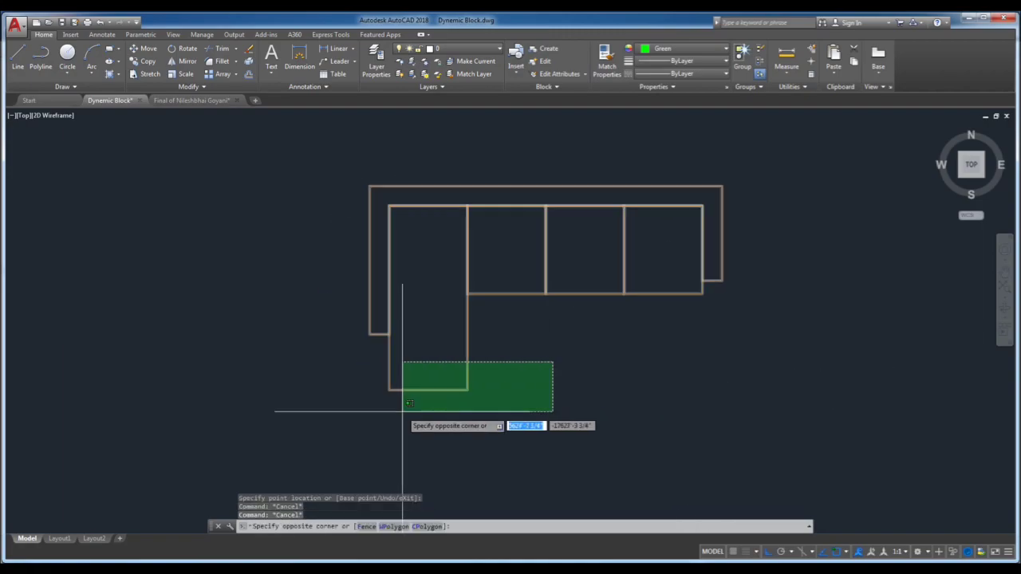
left_click(401, 412)
left_click(409, 390)
key("Escape")
scroll(464, 325, "down", 2)
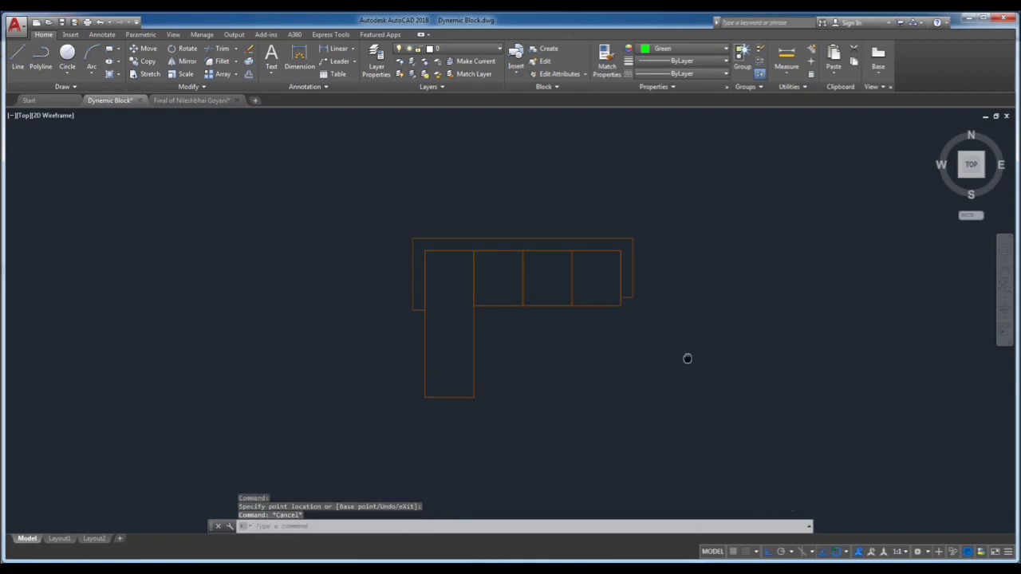
- Flip the sofa so its leg is on the right, then so it points up
left_click(686, 358)
left_click(557, 270)
left_click(490, 245)
key("Escape")
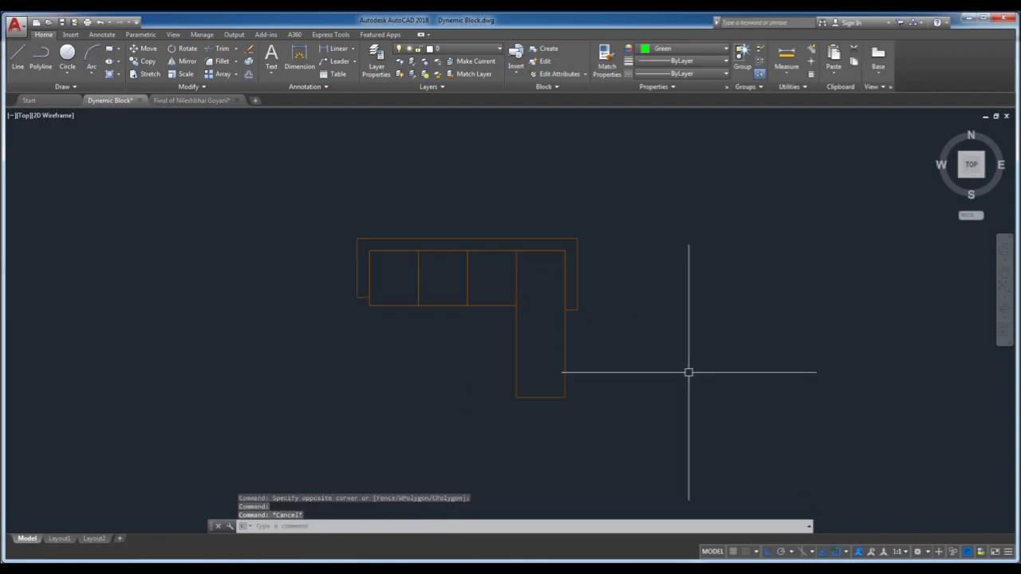
left_click(589, 303)
left_click(567, 304)
left_click(578, 311)
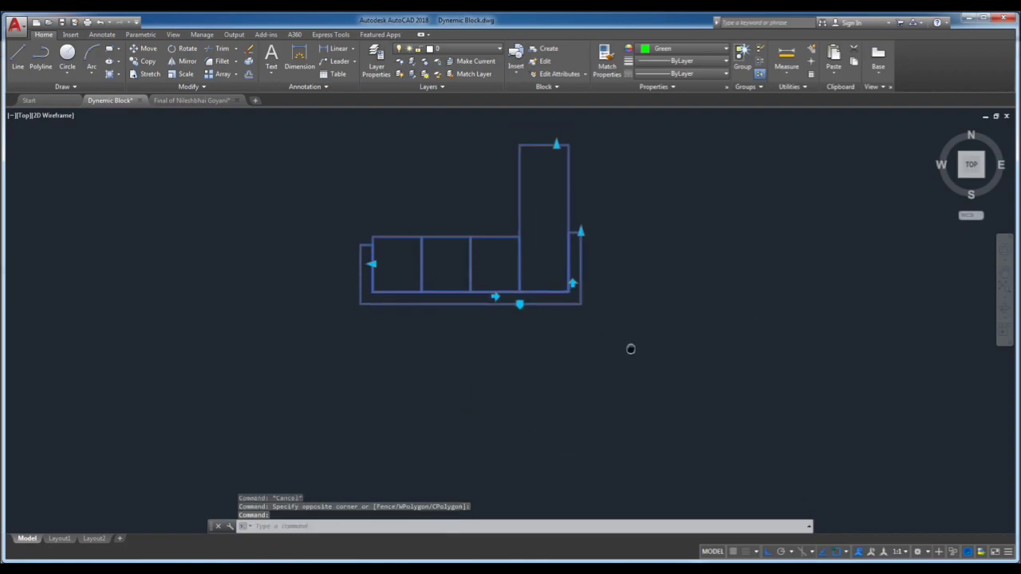
key("Escape")
- Flip the sofa back so its leg is on the left, then pointing down
left_click(506, 332)
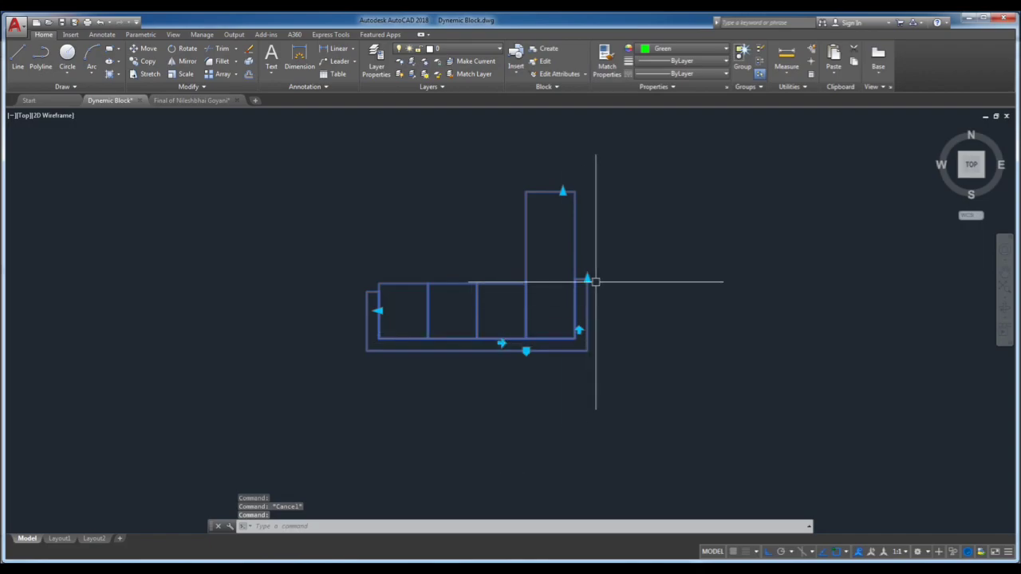
left_click(501, 346)
left_click(501, 343)
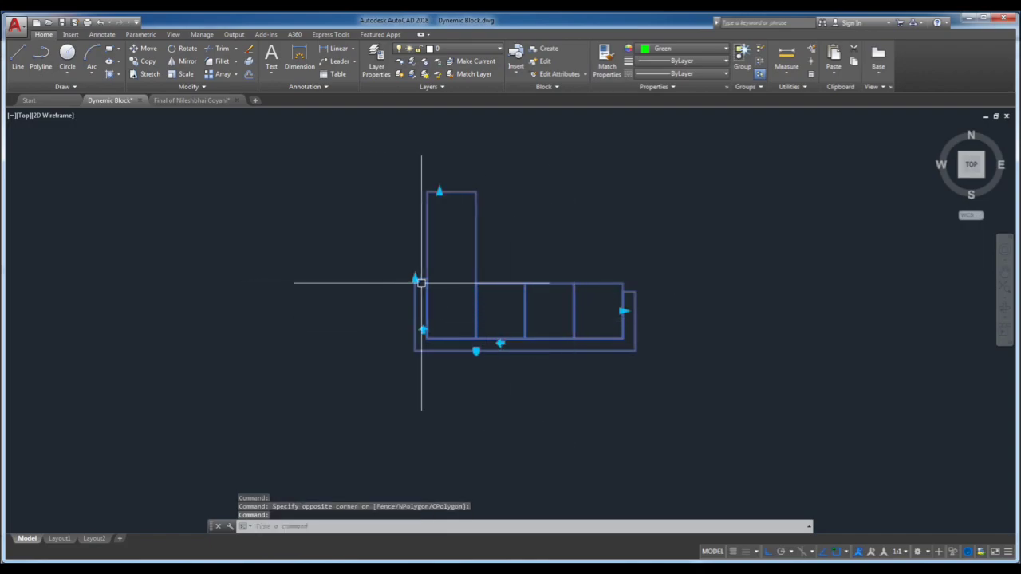
left_click(422, 283)
key("Escape")
left_click(423, 331)
key("Escape")
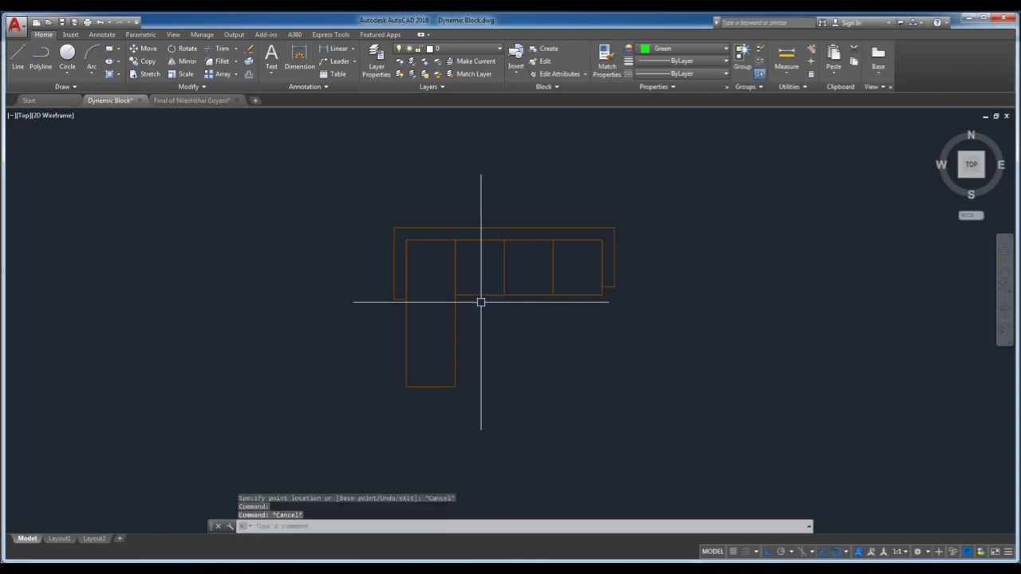
scroll(481, 302, "up", 2)
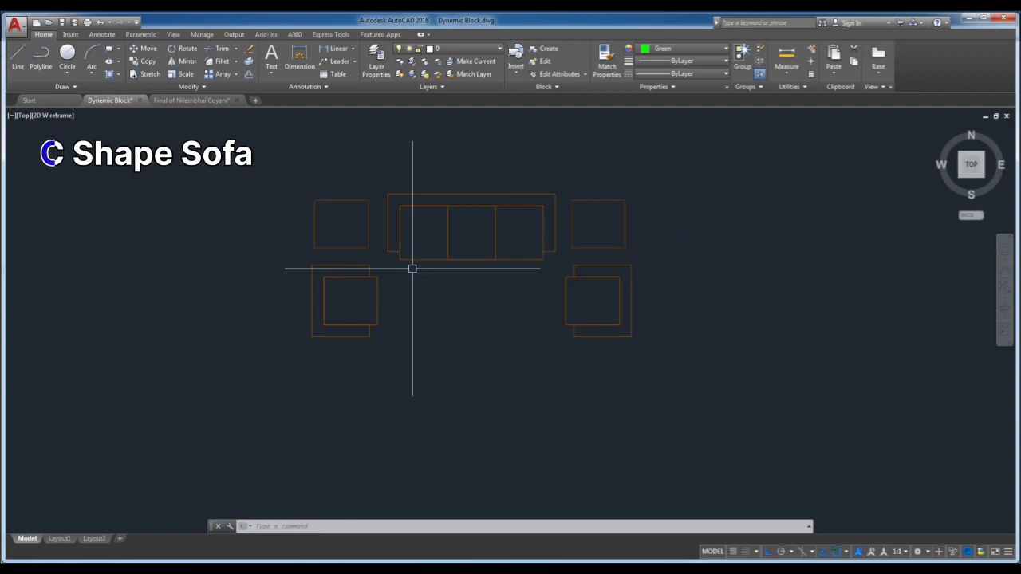
- Define the sixteen sofa pieces as block 'Dynamic Block - 3', opened in the Block Editor
type("B")
key("Return")
left_click(476, 252)
left_click(292, 182)
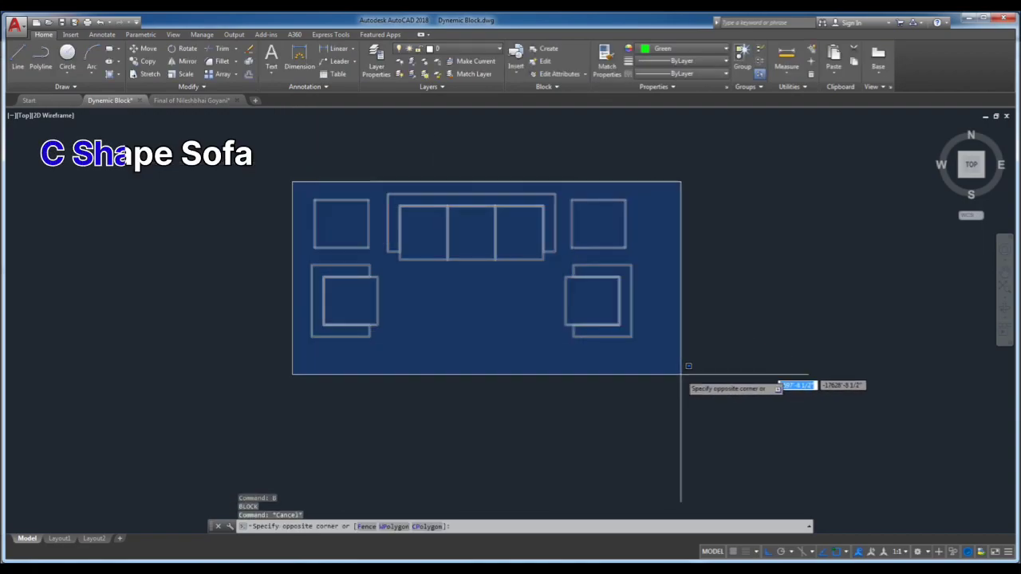
left_click(682, 370)
key("Return")
type("Dynemic Blo")
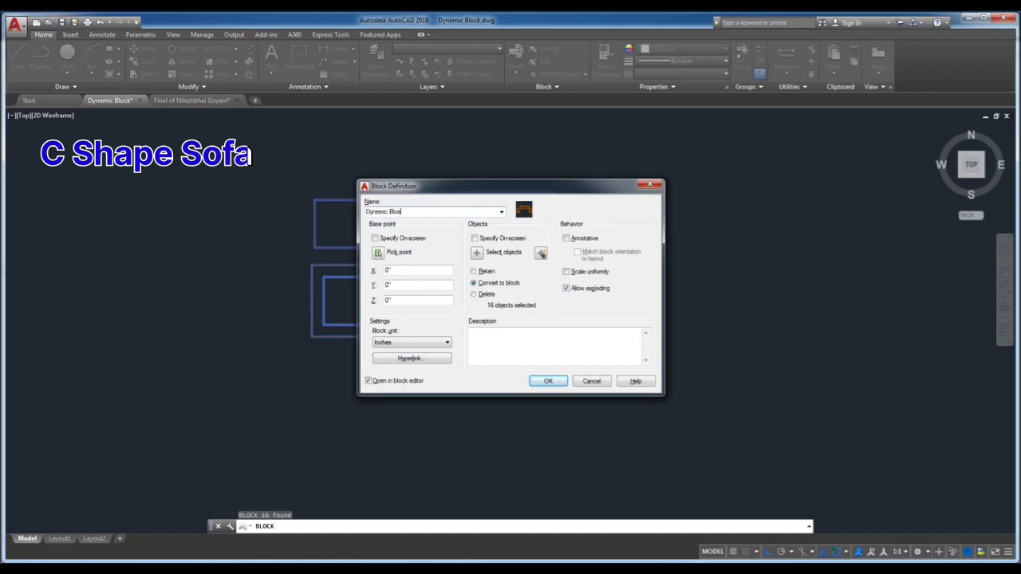
type("ck - 3")
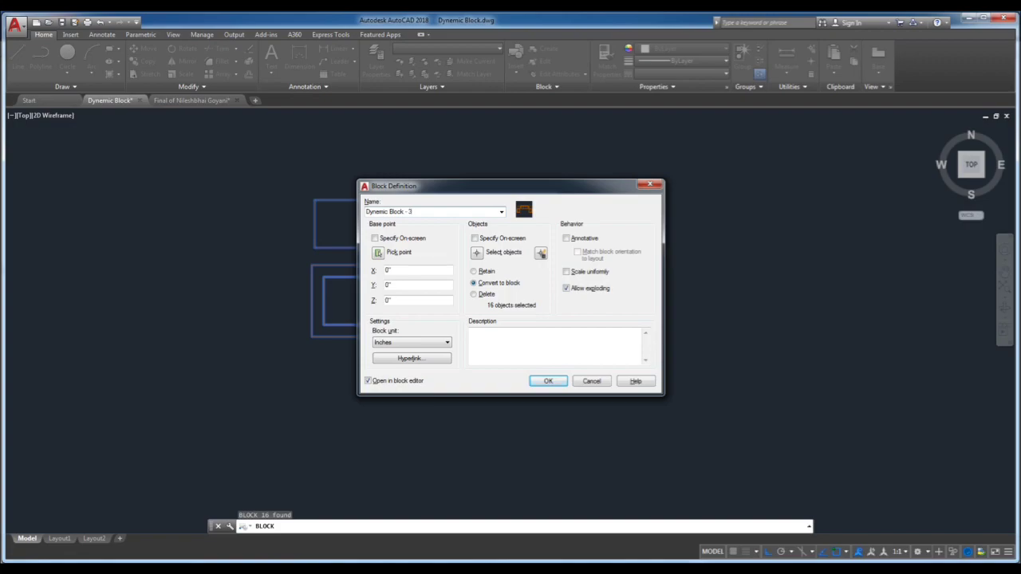
key("Return")
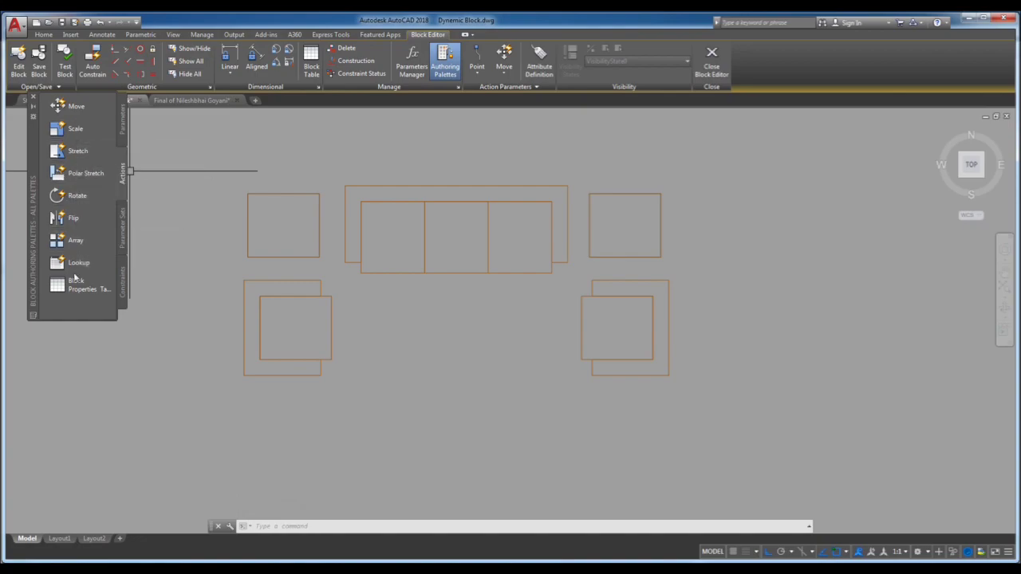
- Add a base point and an alignment parameter at the centre of the sofa back
left_click(122, 120)
left_click(82, 307)
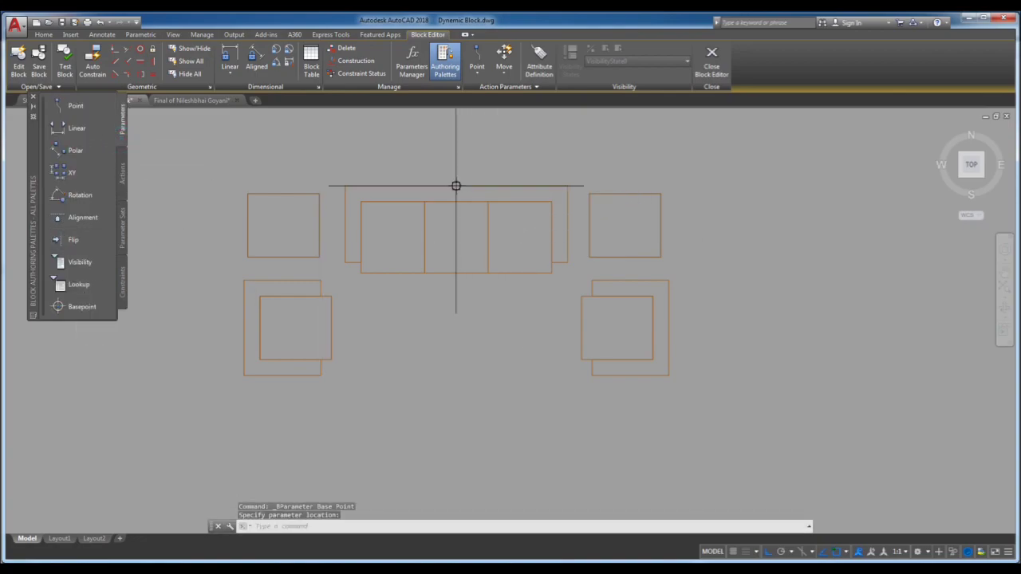
left_click(73, 217)
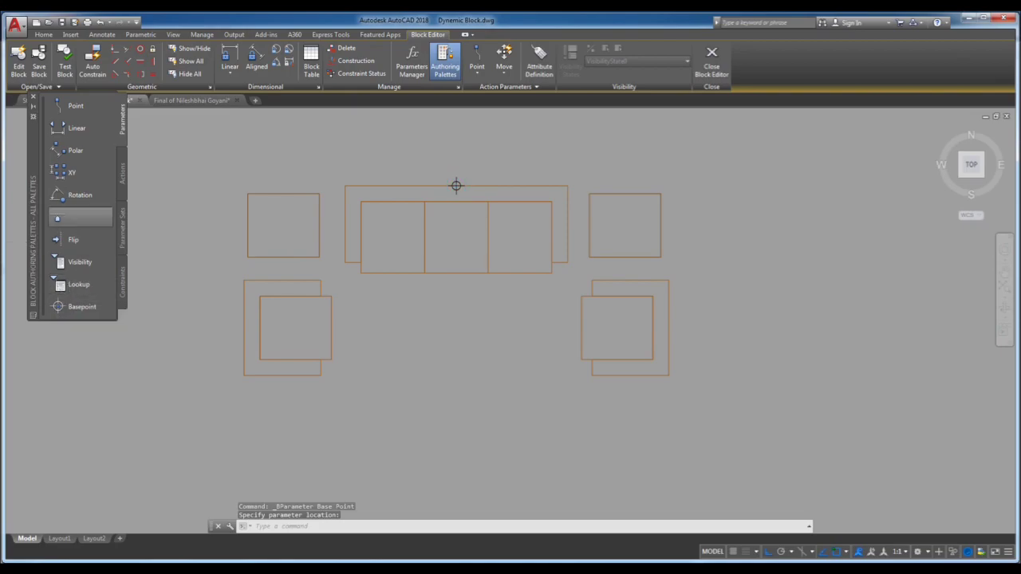
left_click(456, 187)
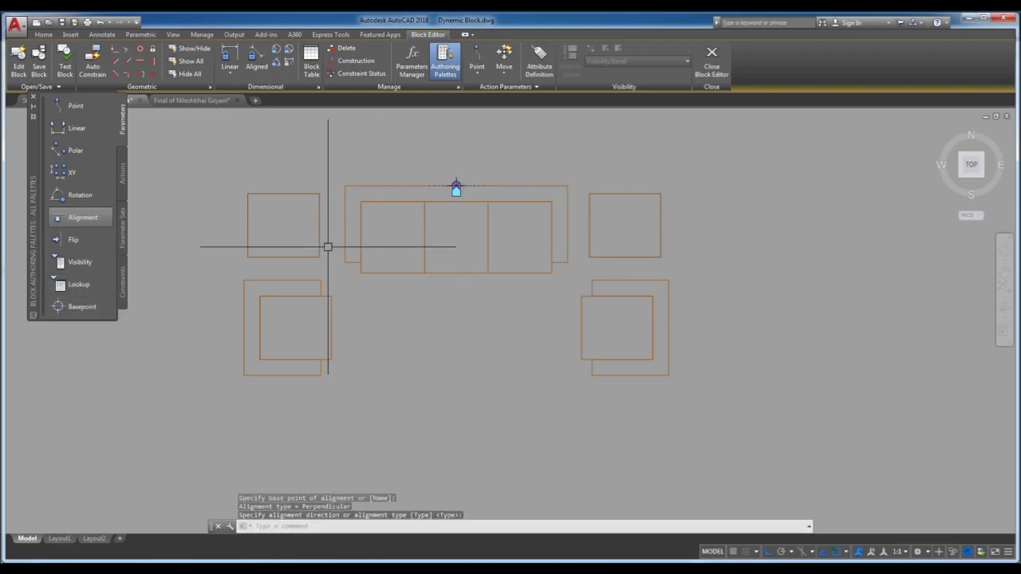
- Add Distance1 across the right seats and Distance2/Distance3 over the side chairs, then view Distance1's properties
left_click(77, 128)
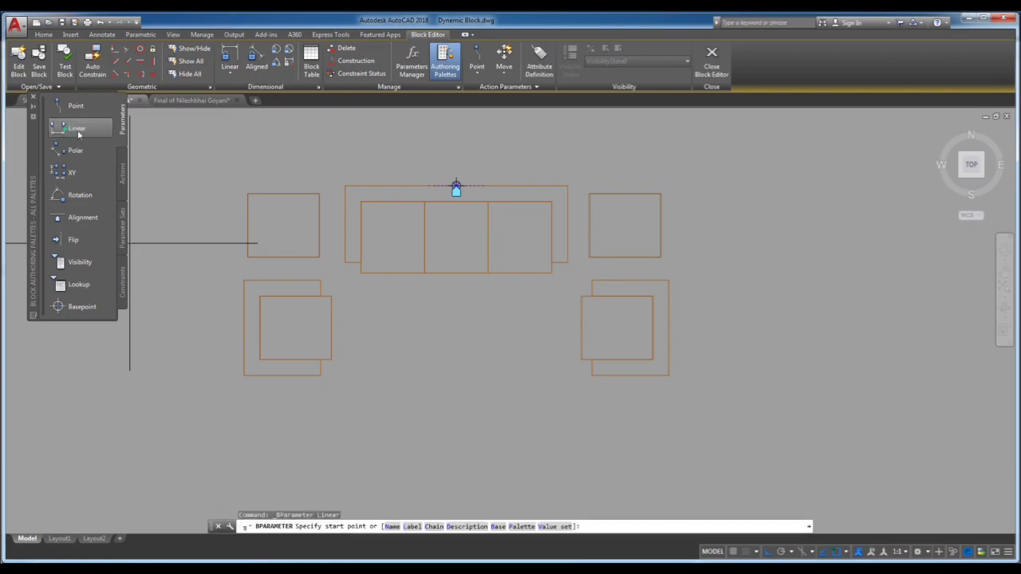
left_click(457, 237)
double_click(551, 237)
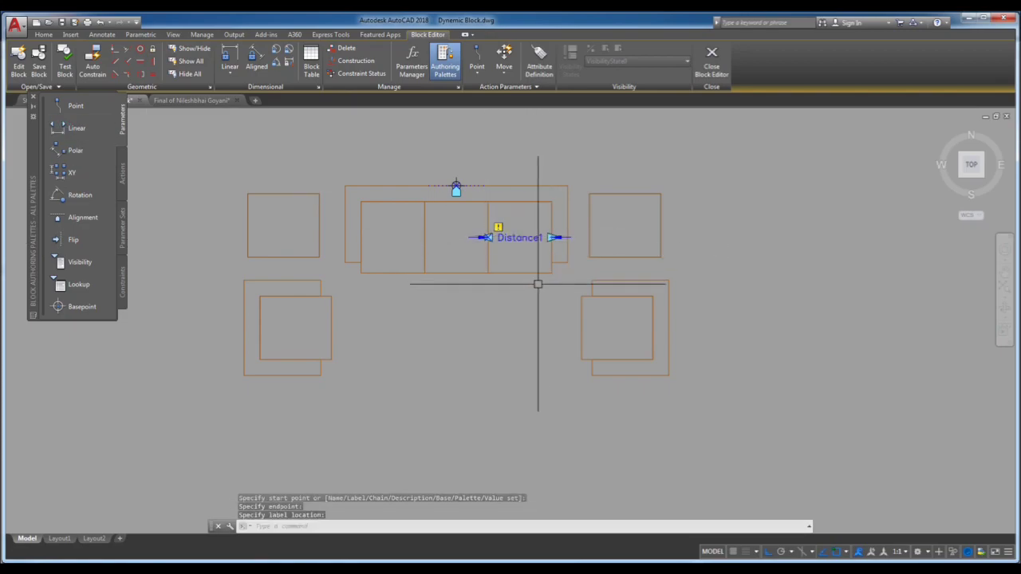
key("Return")
left_click(621, 297)
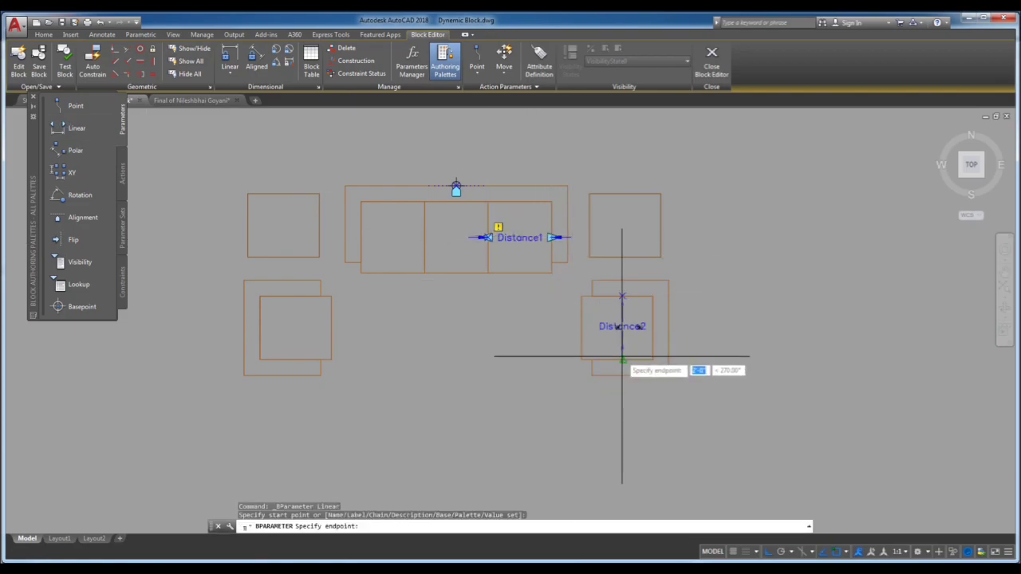
double_click(622, 357)
key("Return")
left_click(289, 296)
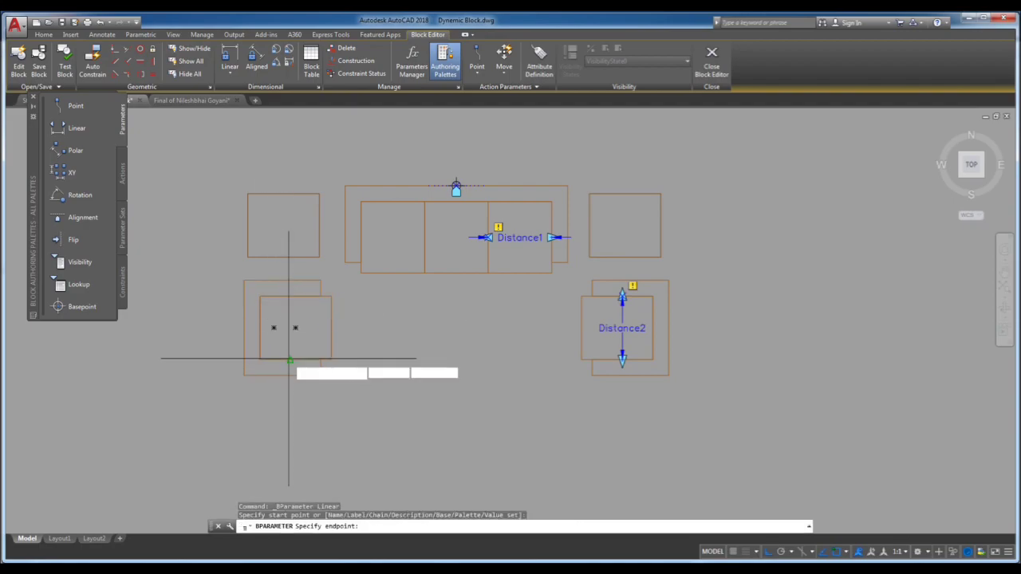
double_click(290, 361)
double_click(522, 237)
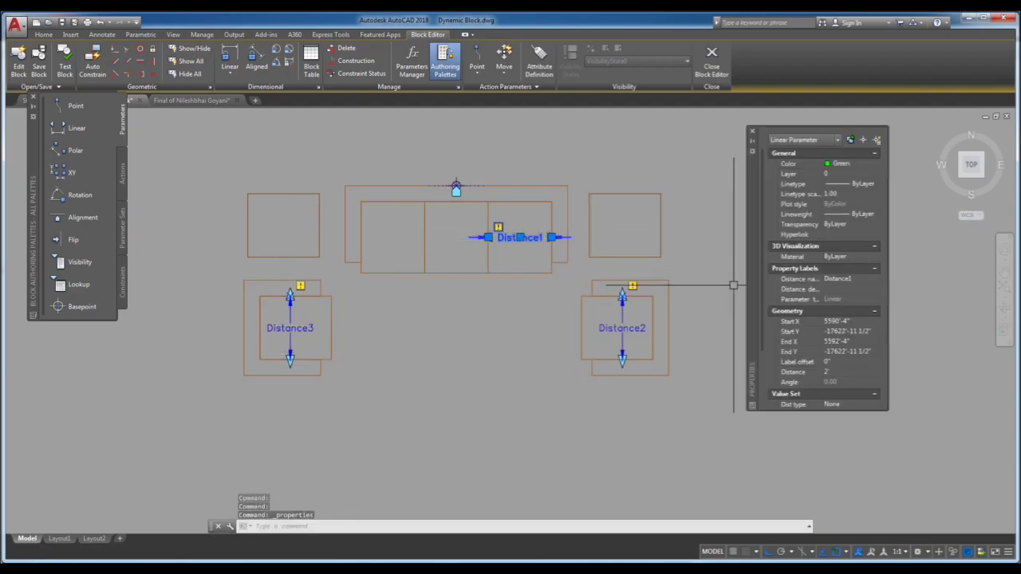
- Set Distance1's distance type to Increment, spanning 2' to 15'
scroll(758, 317, "down", 3)
scroll(766, 343, "down", 2)
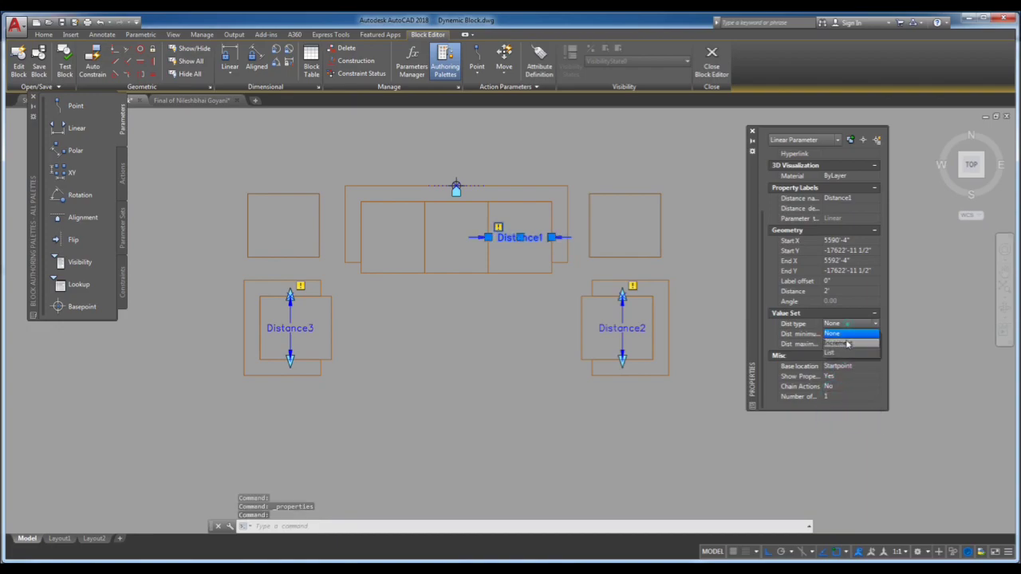
left_click(847, 344)
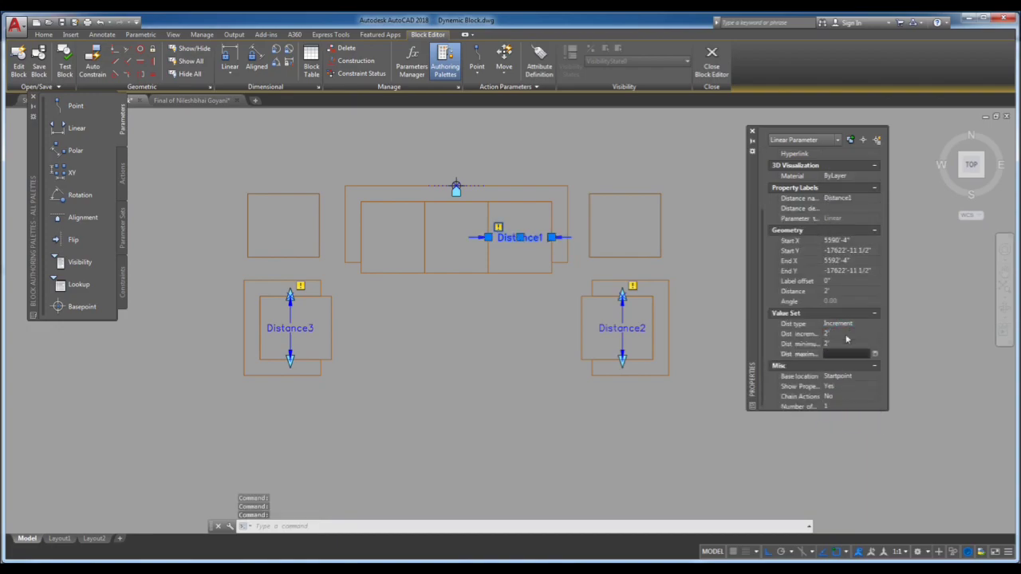
type("15'")
- Give Distance2 and Distance3 2' increments from 2' to 10' with one grip
middle_click_drag(713, 344, 706, 298)
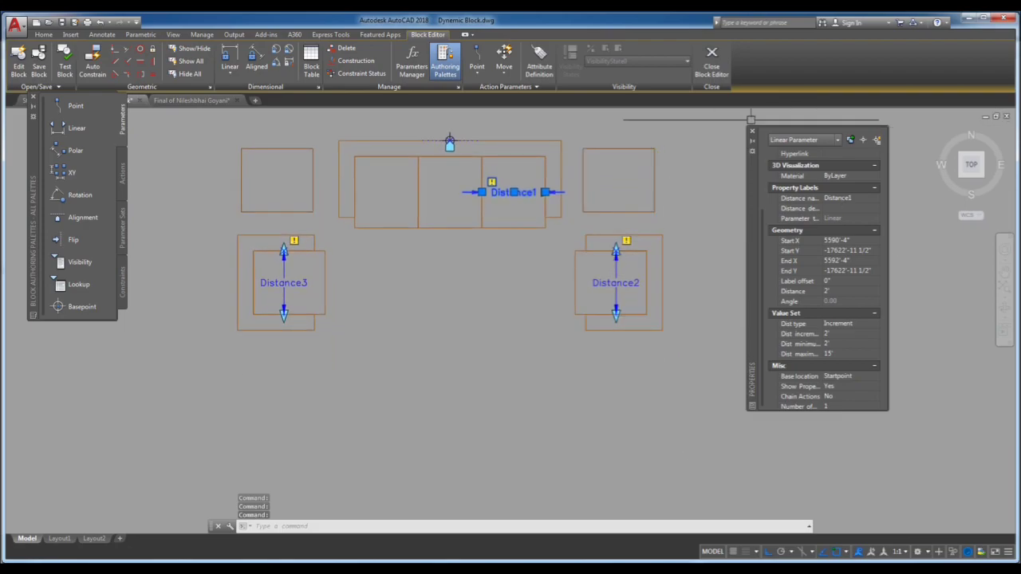
left_click(752, 133)
key("Escape")
key("Escape")
left_click(611, 283)
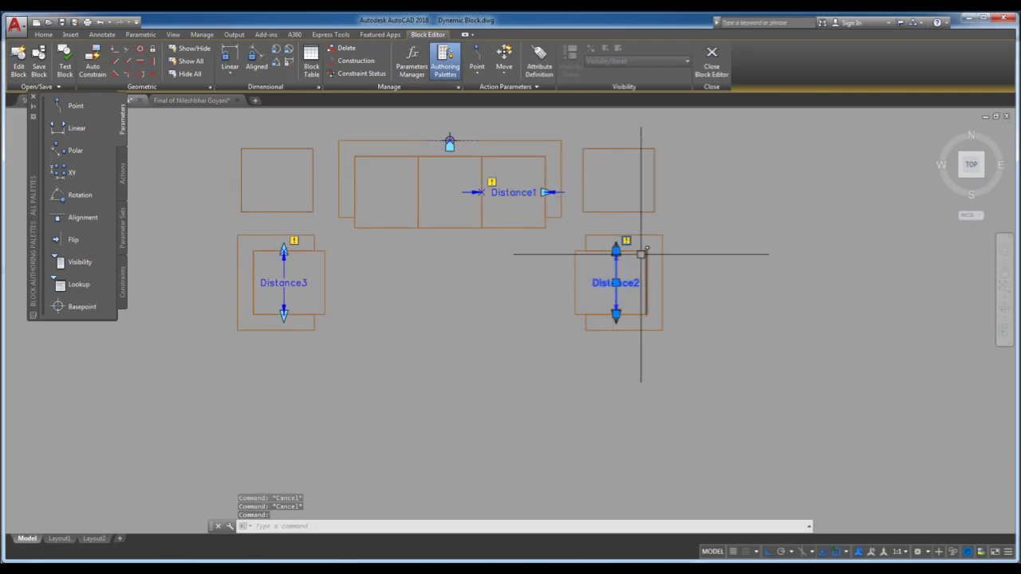
key("ctrl+1")
left_click_drag(766, 327, 759, 423)
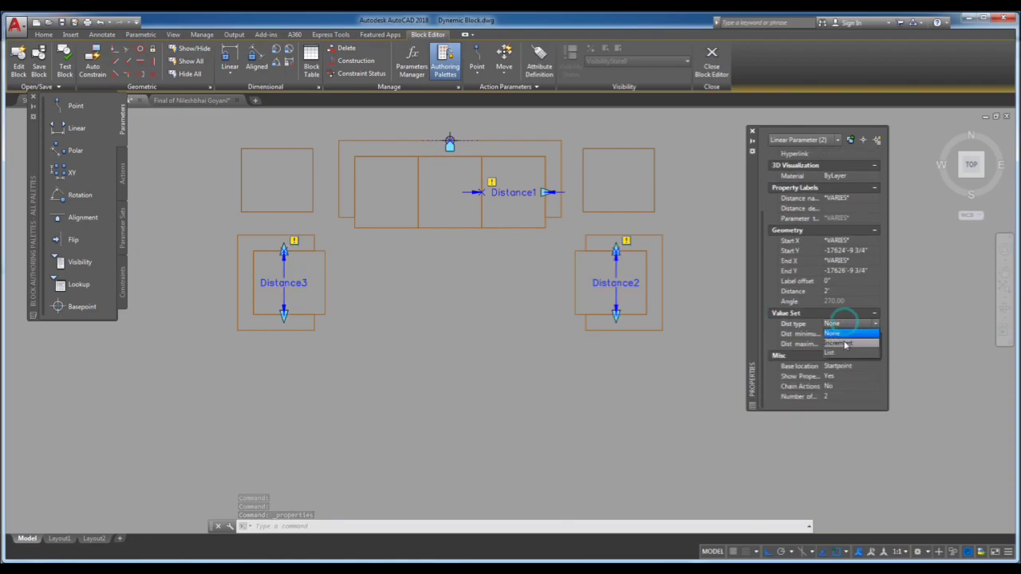
left_click(845, 343)
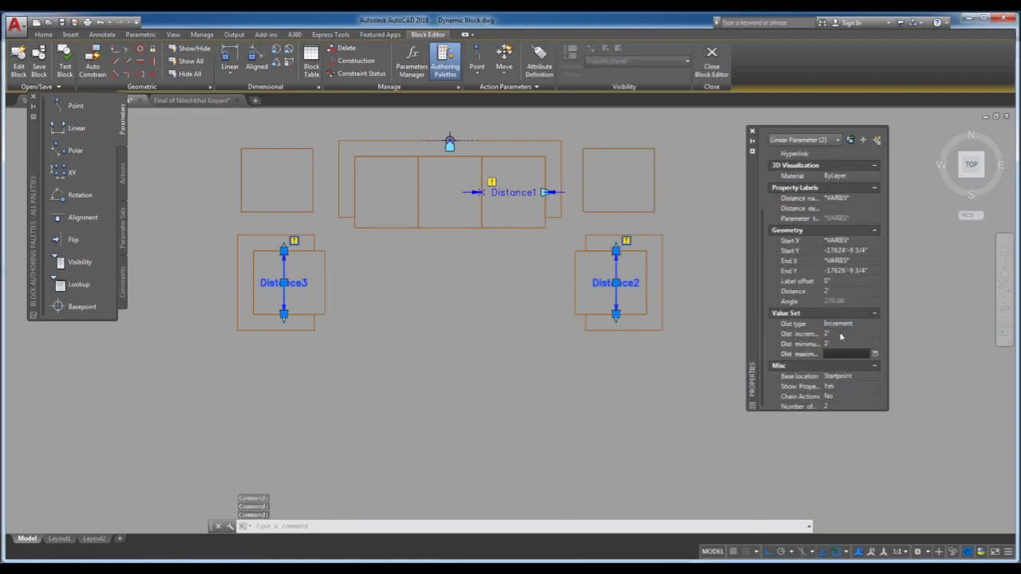
type("10'")
left_click(829, 406)
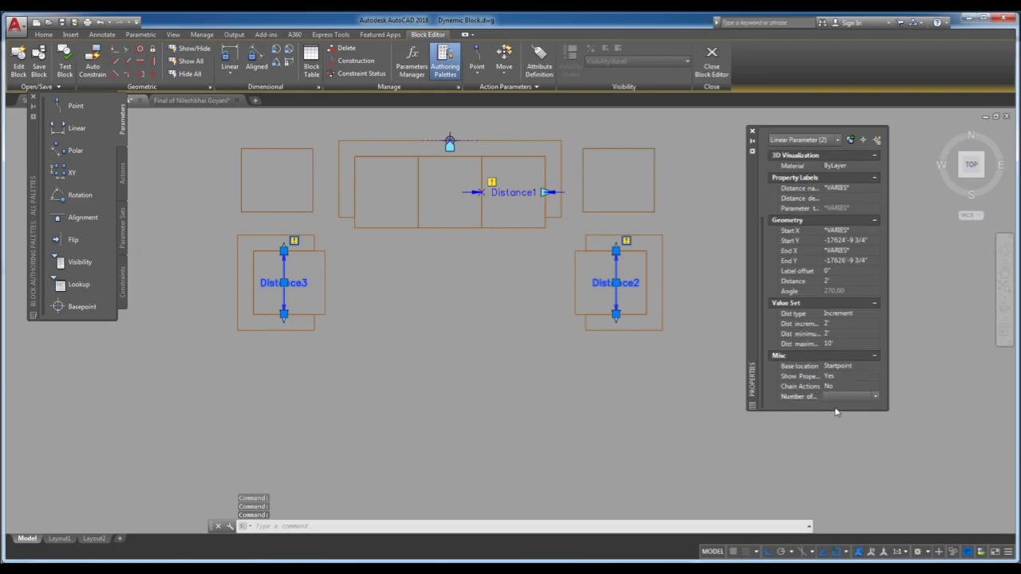
left_click(835, 413)
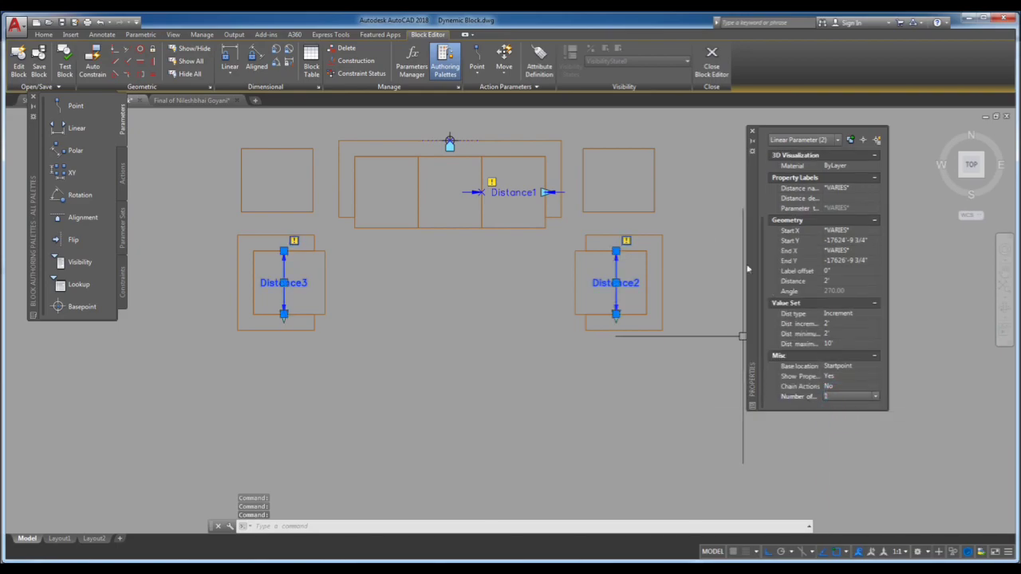
key("Escape")
left_click(754, 135)
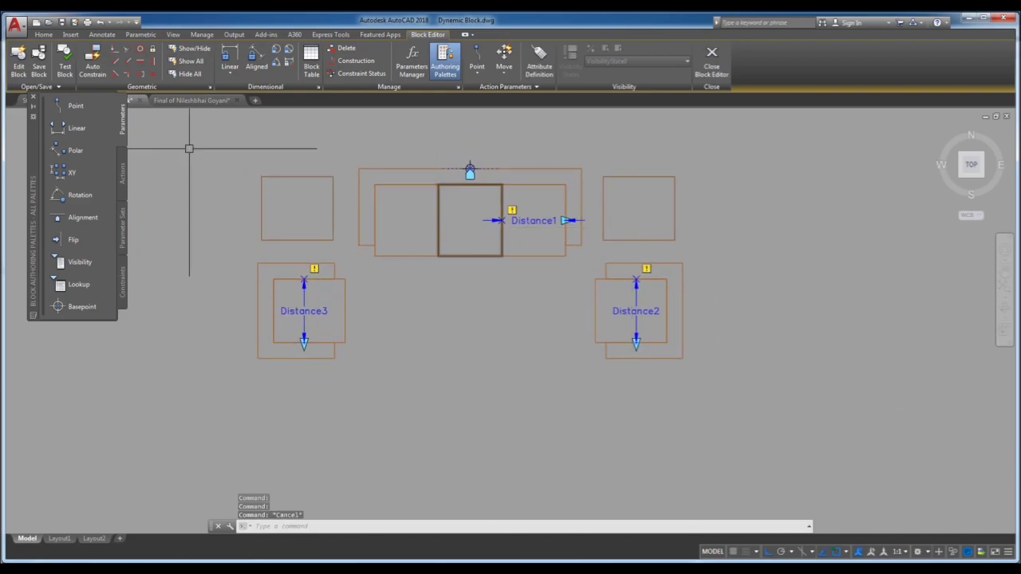
- Add a stretch action to Distance1 that frames and stretches the sofa's right end and chair
left_click(122, 174)
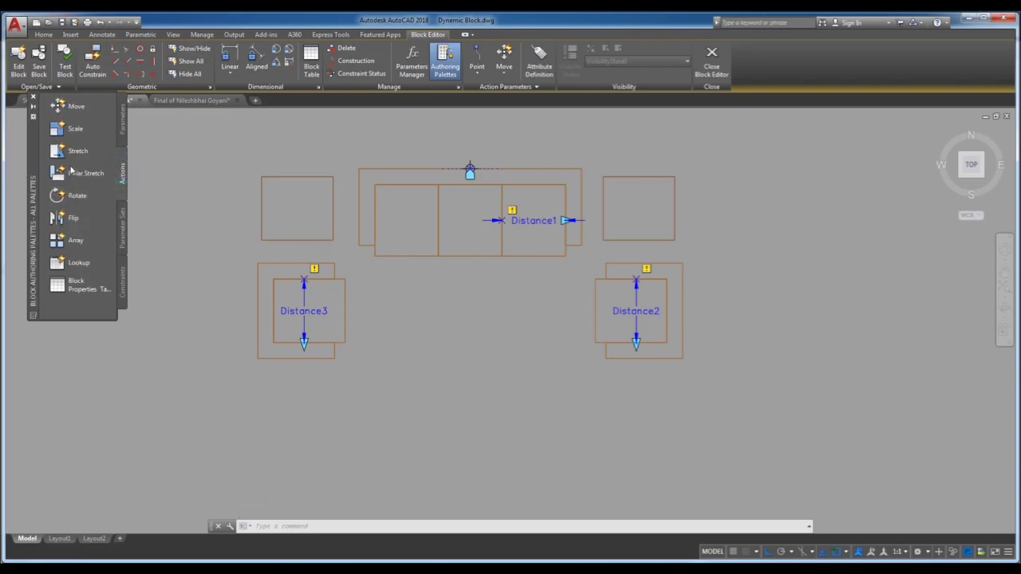
left_click(57, 151)
left_click(534, 220)
left_click(566, 220)
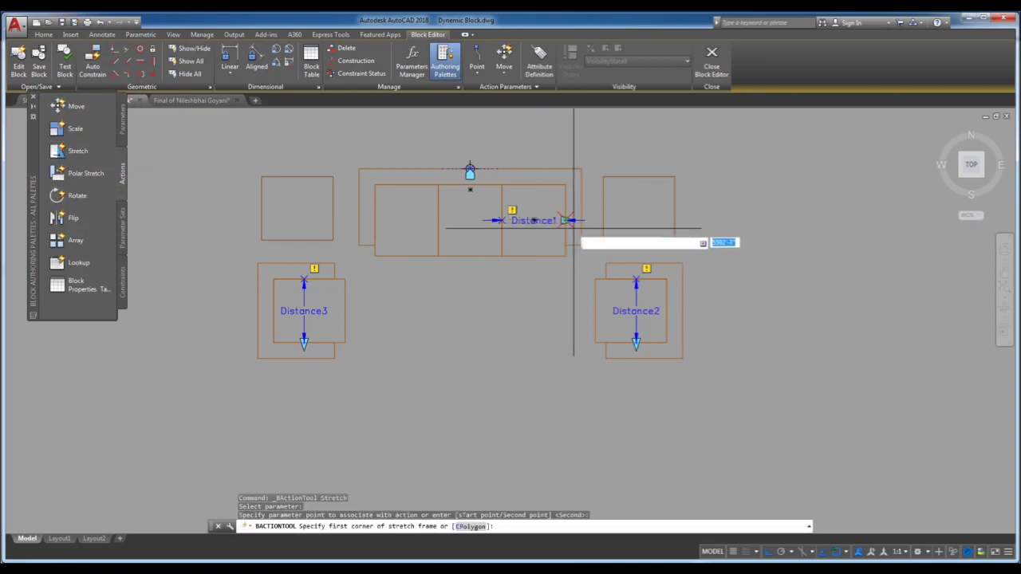
left_click(774, 142)
left_click(540, 399)
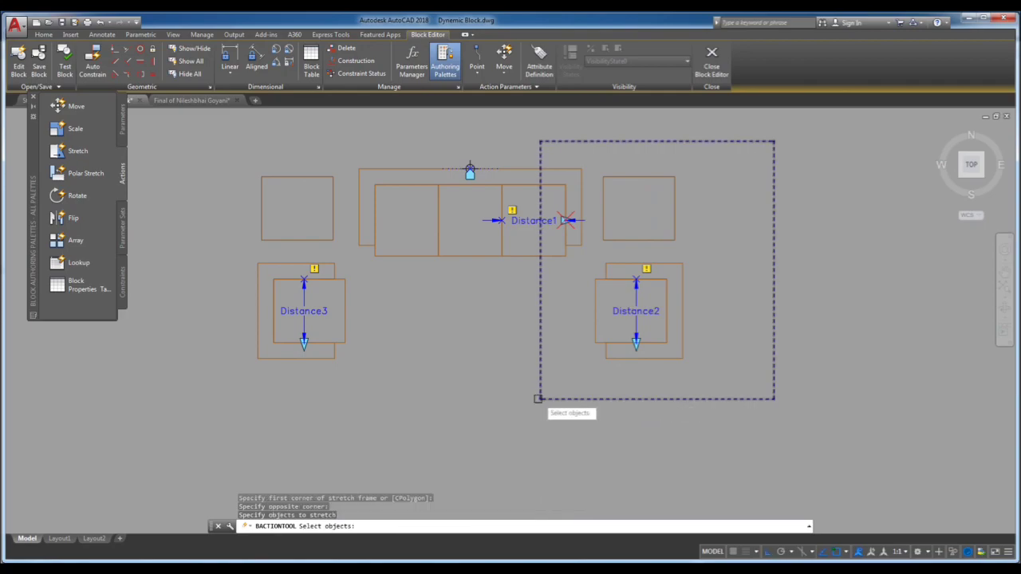
left_click(723, 160)
left_click(508, 253)
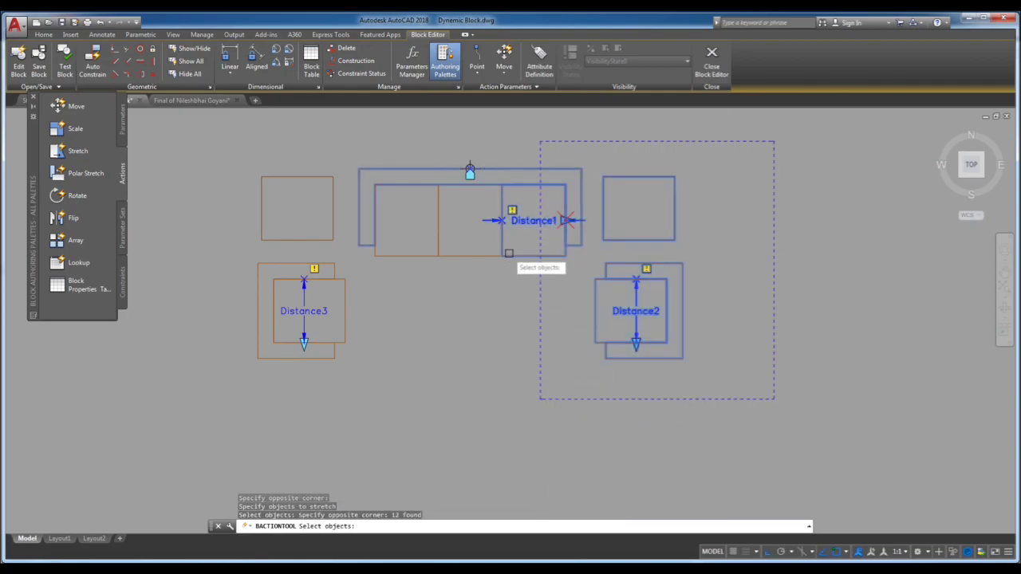
key("Return")
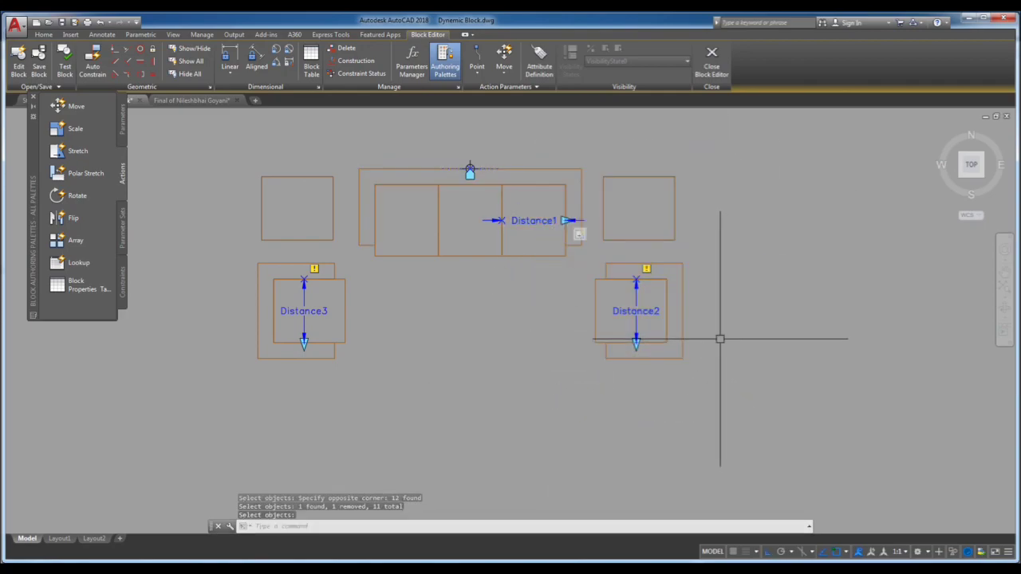
middle_click_drag(414, 318, 434, 280)
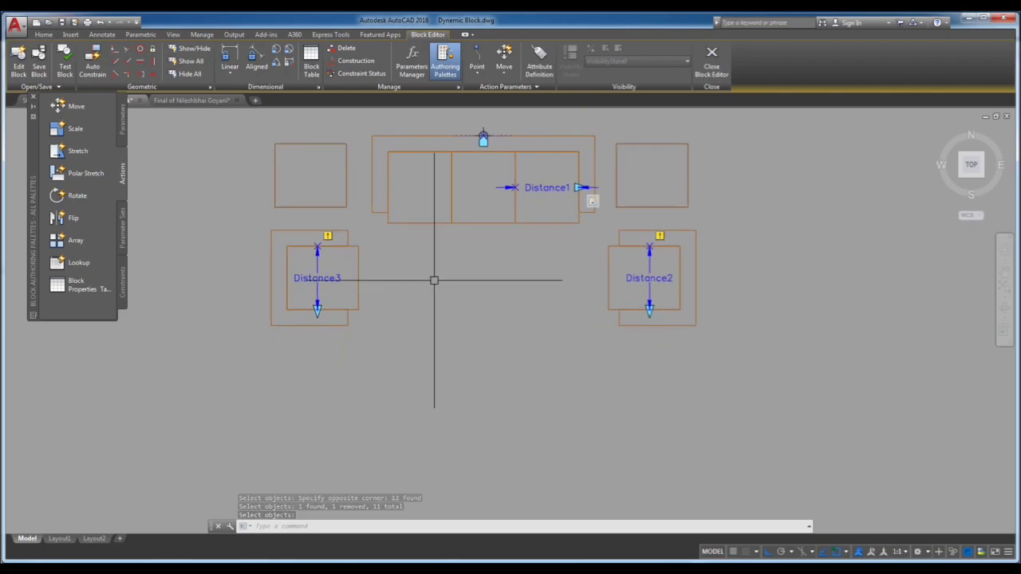
- Add an array action to Distance1 that repeats the right sofa seat at seat-width column spacing
left_click(76, 150)
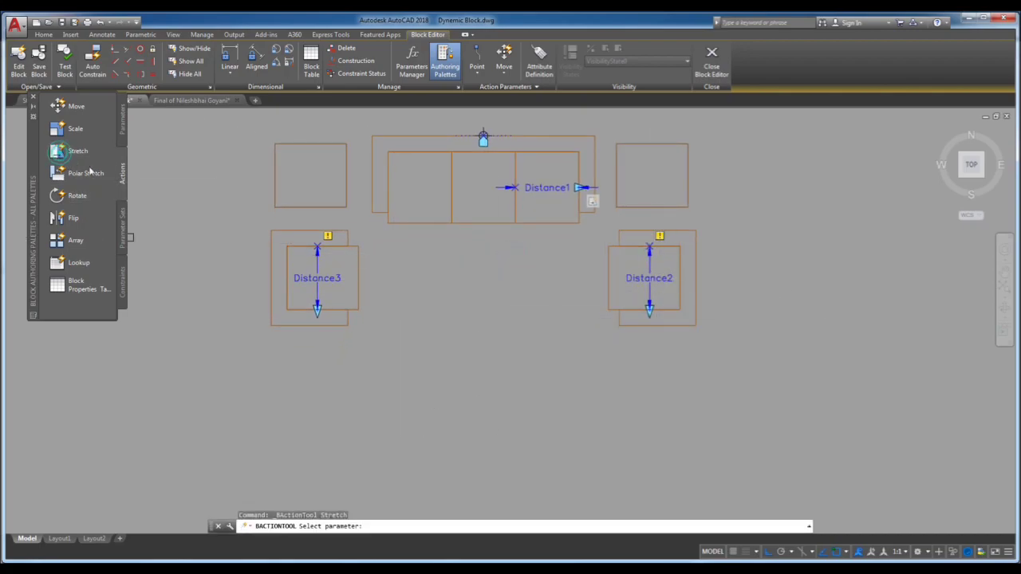
key("Escape")
left_click(58, 241)
left_click(539, 200)
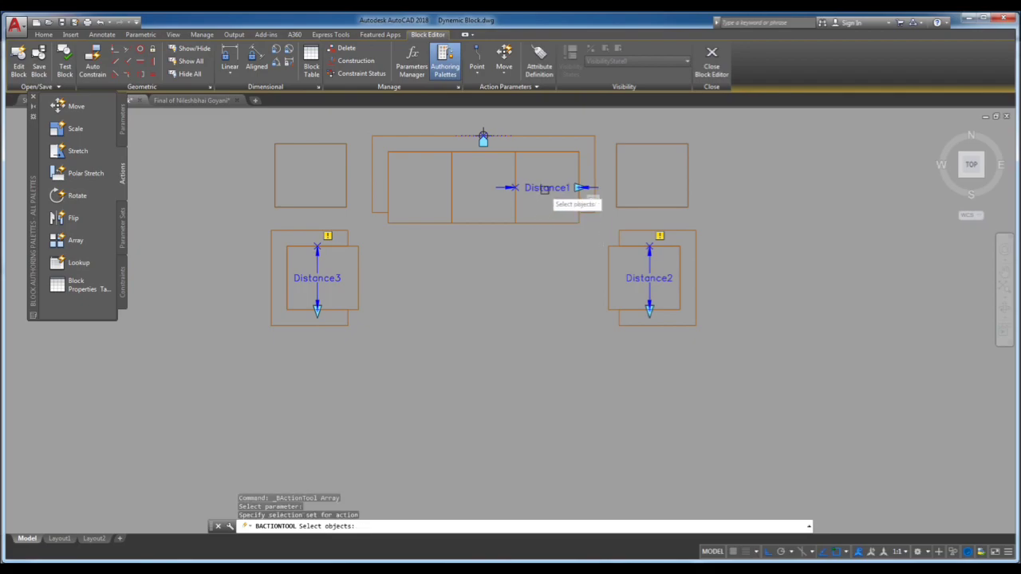
scroll(549, 195, "up", 5)
left_click(540, 188)
scroll(541, 187, "down", 4)
left_click(481, 286)
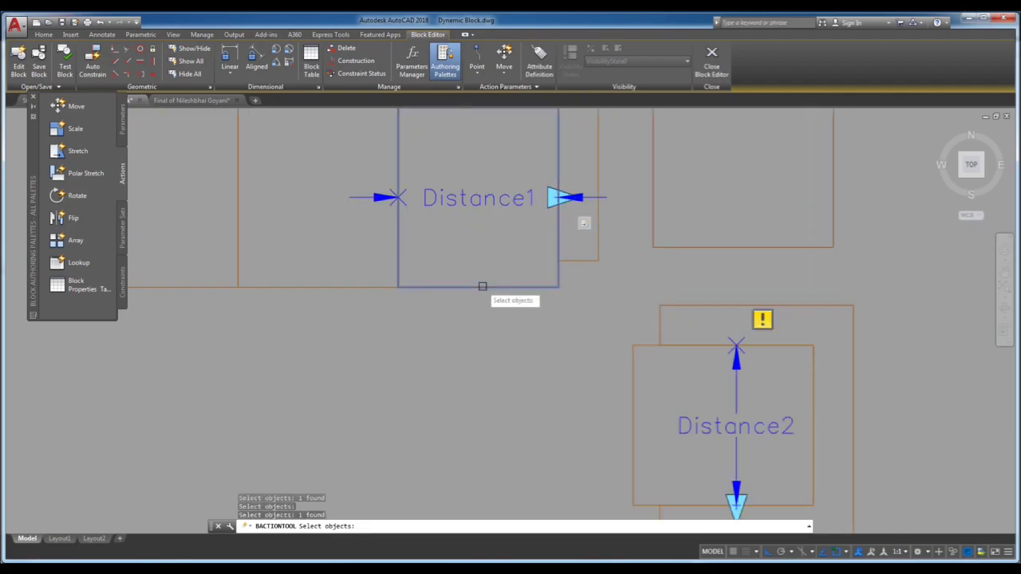
key("Return")
left_click(402, 241)
left_click(554, 240)
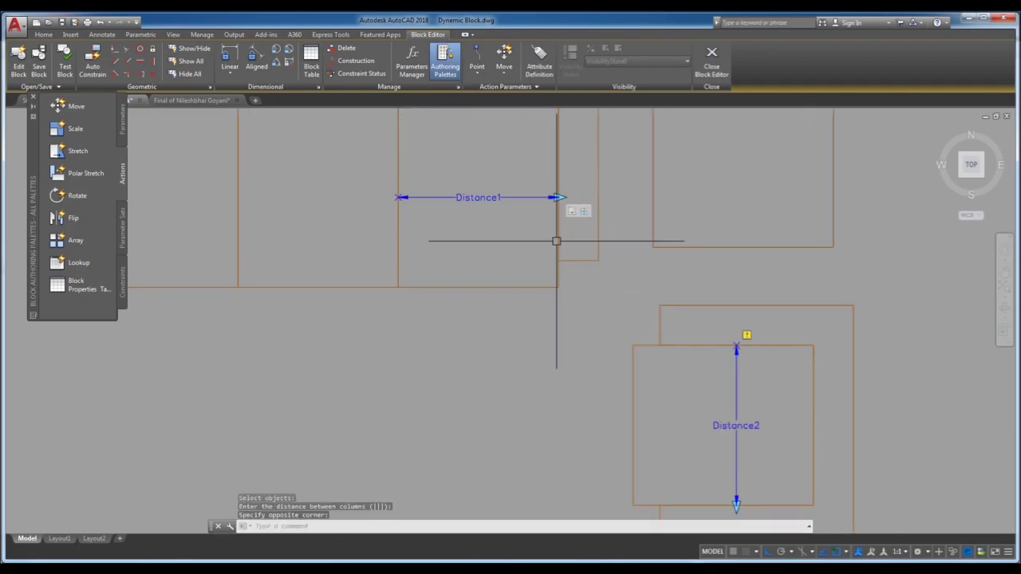
scroll(547, 225, "down", 3)
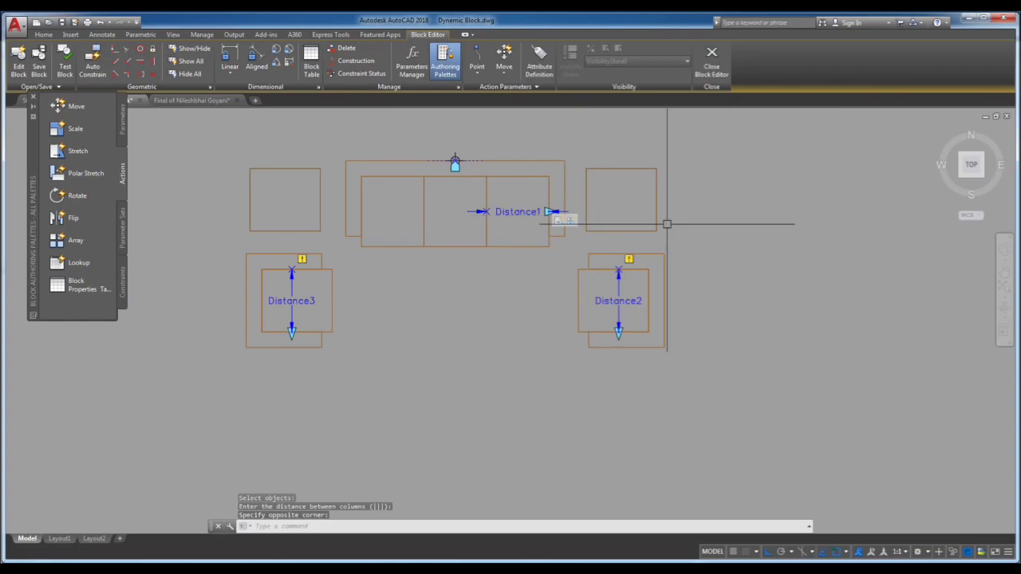
- Add a stretch action to Distance2 framing the bottom of the right chair
left_click(73, 153)
left_click(619, 297)
left_click(618, 331)
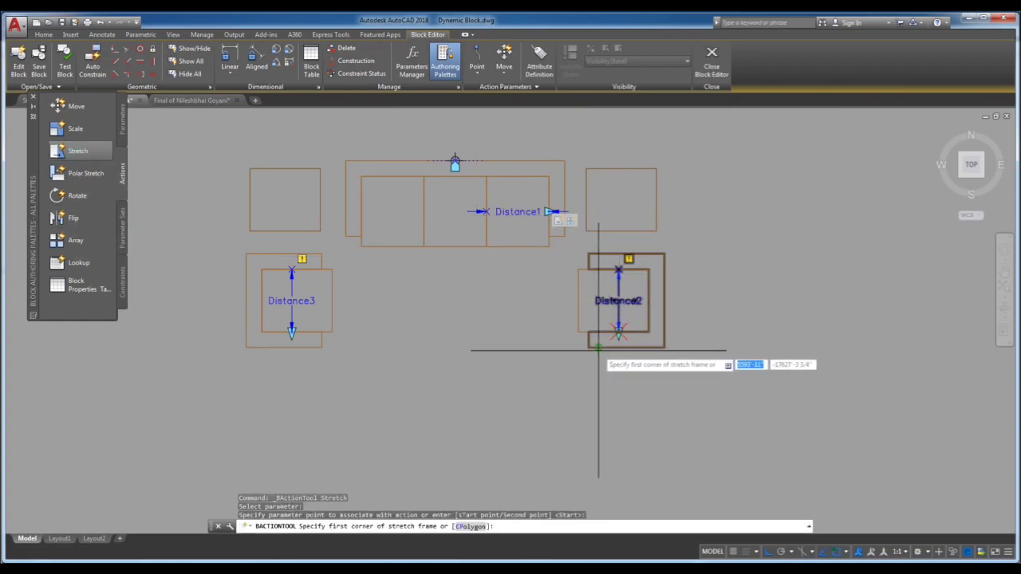
left_click(695, 375)
left_click(555, 315)
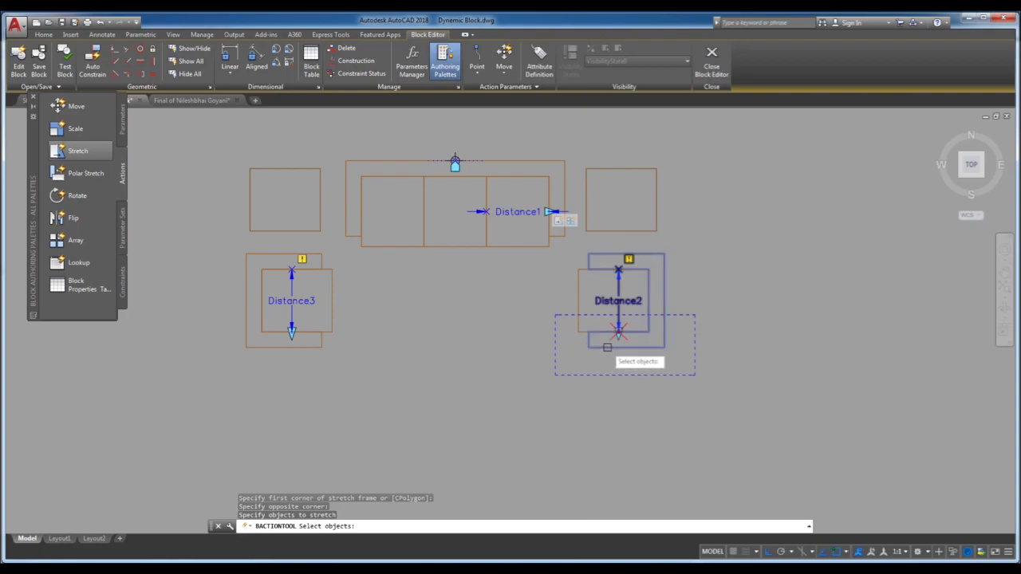
key("Return")
- Add an array action to Distance2 that repeats the right chair seat at its row spacing
left_click(76, 240)
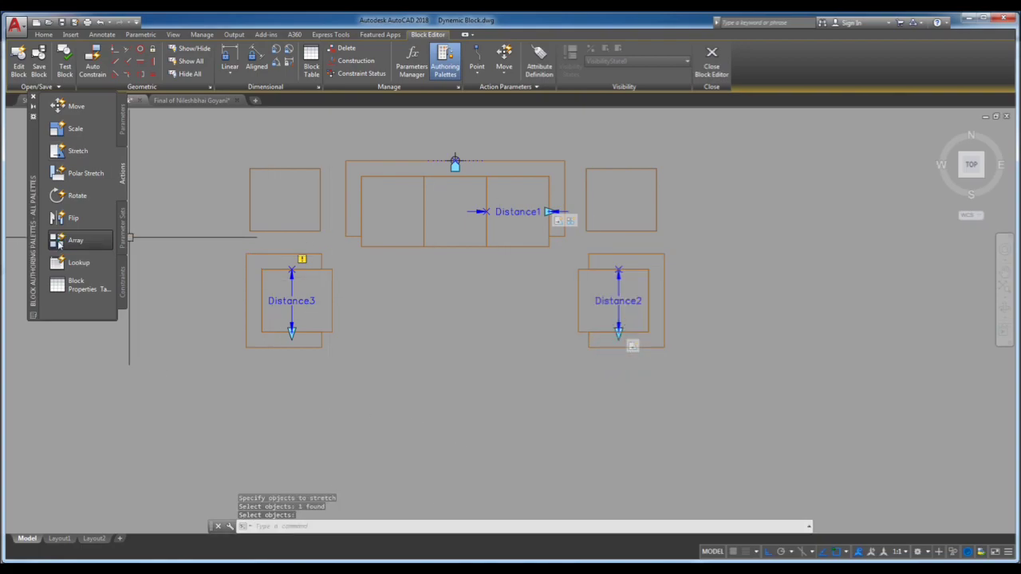
left_click(618, 333)
scroll(622, 335, "up", 4)
scroll(611, 369, "down", 2)
left_click(611, 369)
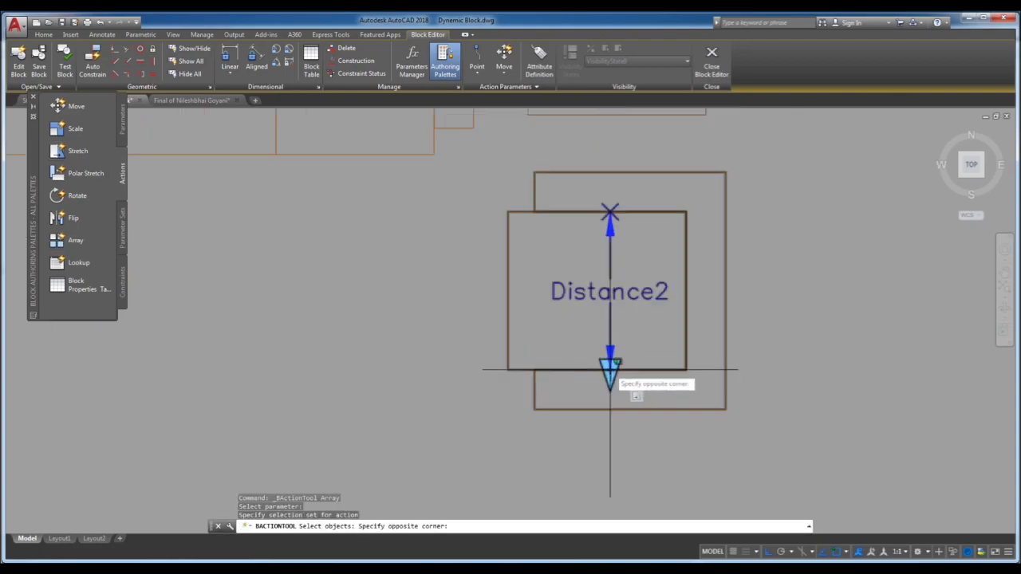
left_click(595, 388)
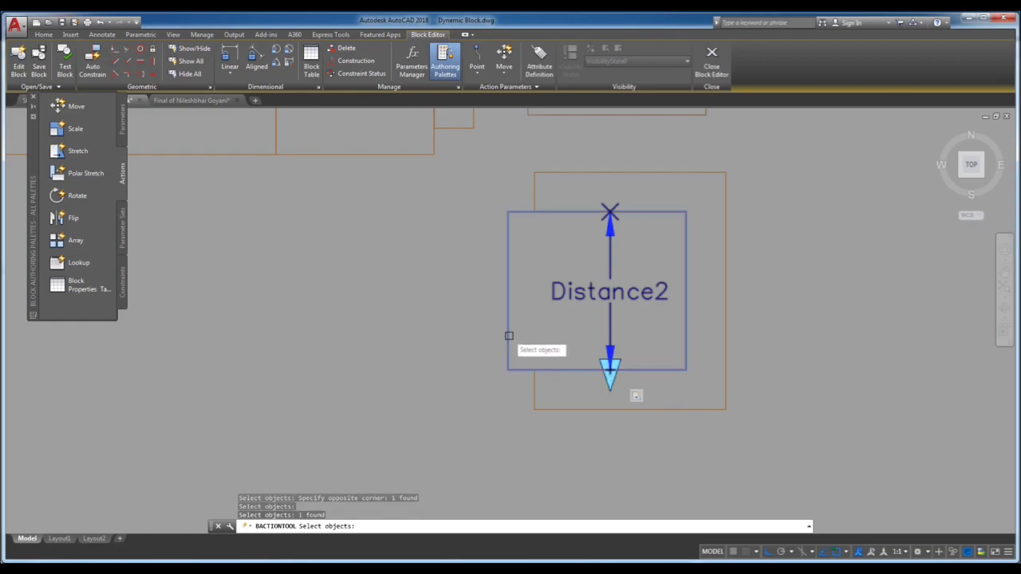
key("Return")
left_click(610, 213)
left_click(565, 377)
- Add a stretch action to Distance3 framing the left chair and its outer rectangle
scroll(603, 322, "down", 3)
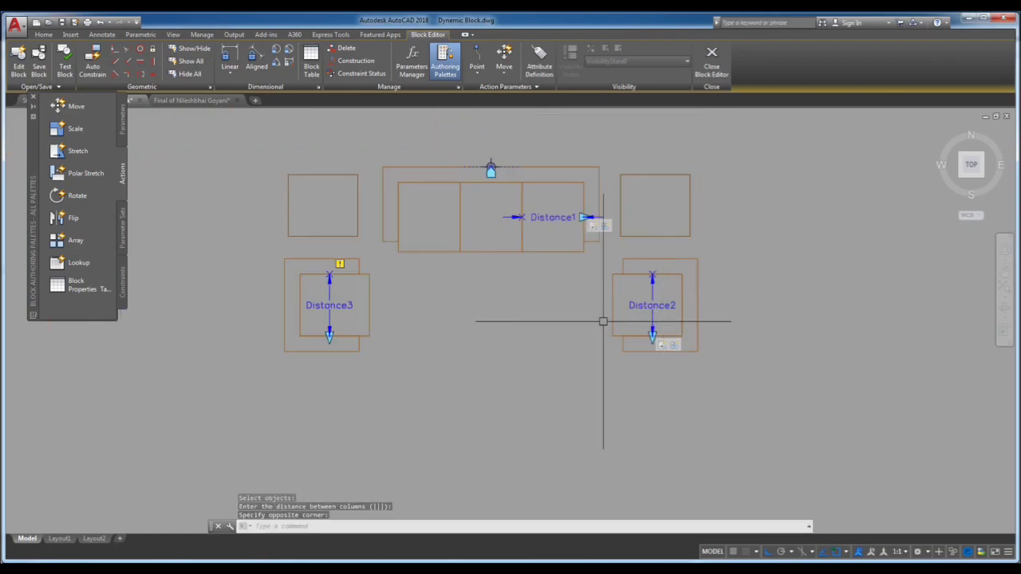
left_click(77, 150)
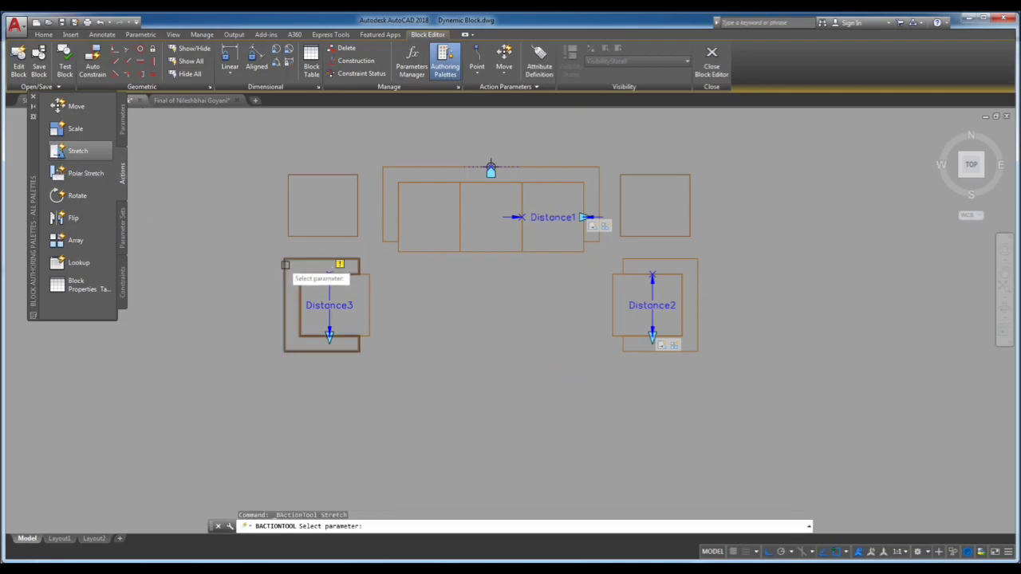
left_click(336, 306)
left_click(330, 337)
scroll(303, 319, "up", 2)
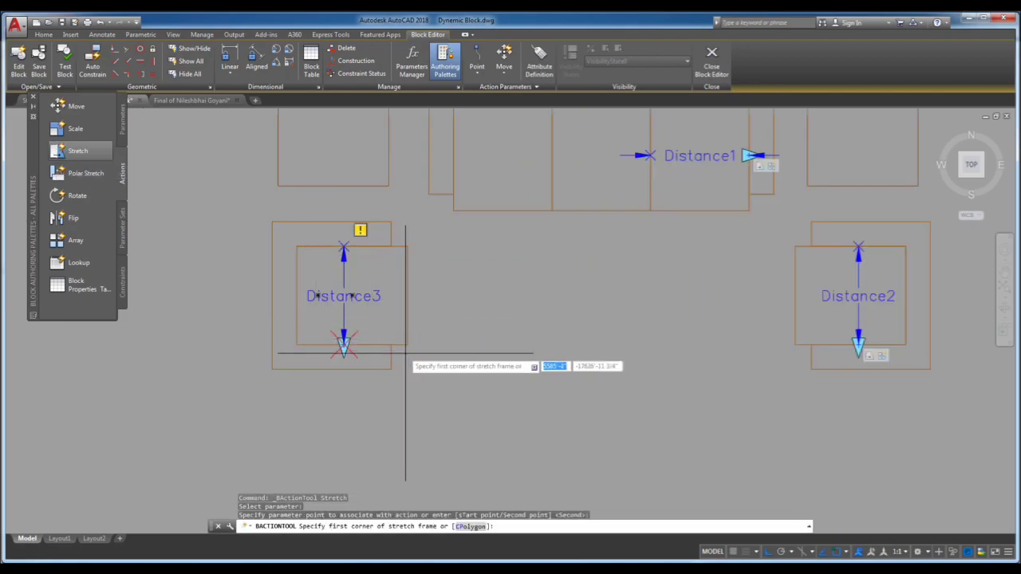
left_click(433, 414)
left_click(239, 319)
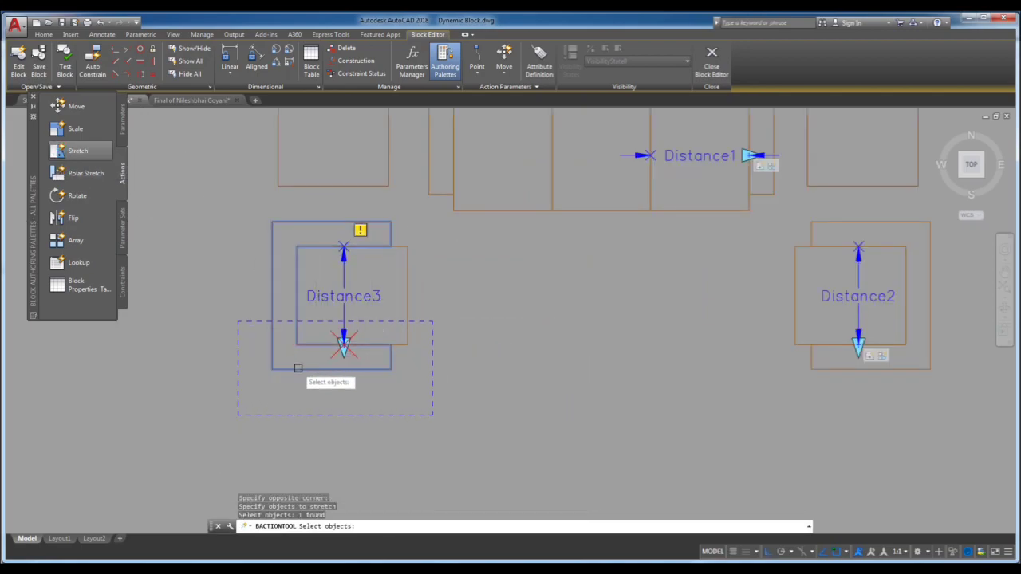
left_click(296, 367)
- Add an array action to Distance3 for the left chair, then close the Block Editor saving changes
left_click(60, 242)
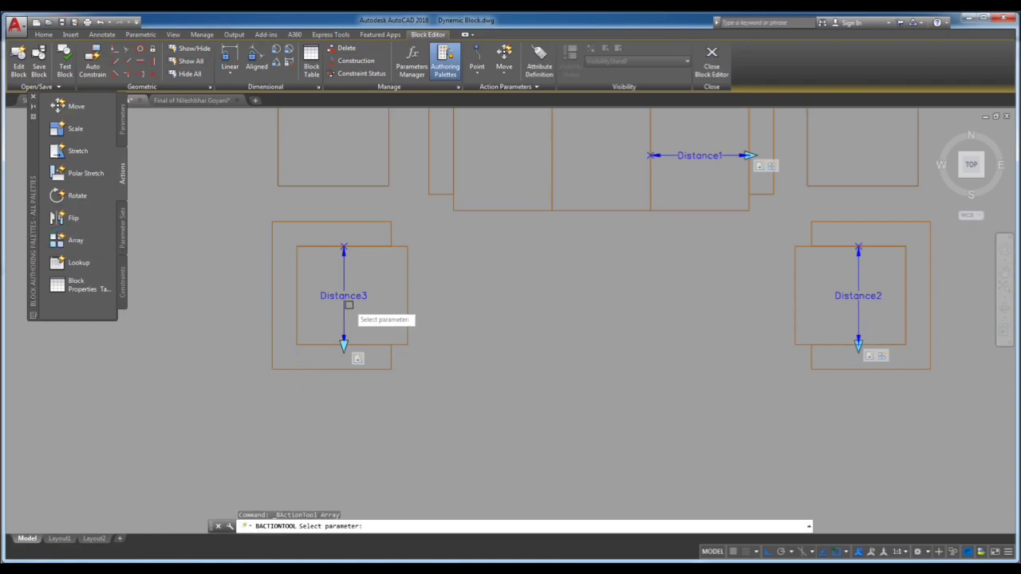
left_click(343, 345)
scroll(344, 346, "up", 2)
left_click(370, 358)
scroll(478, 335, "down", 1)
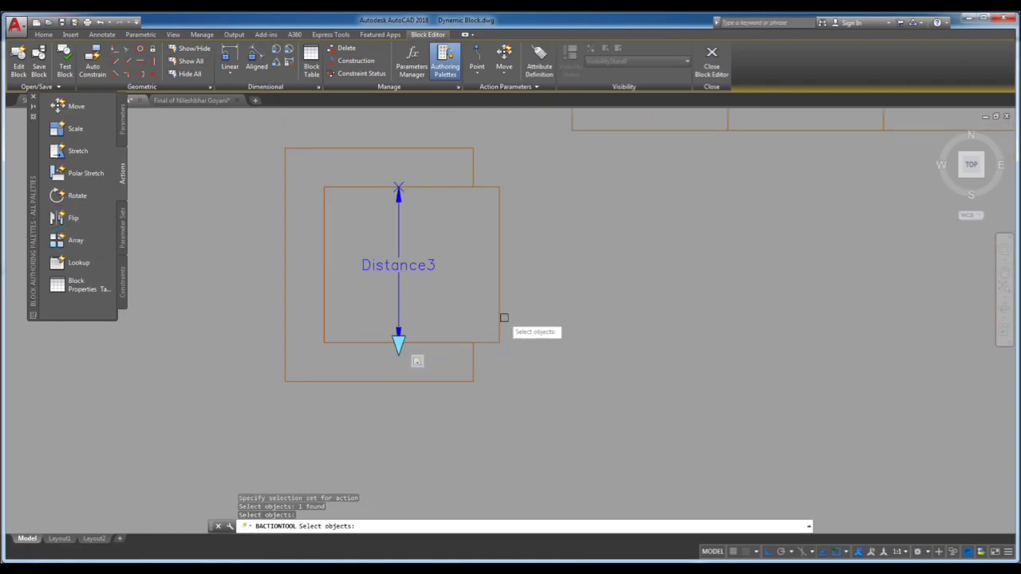
left_click(504, 318)
left_click(497, 303)
scroll(499, 303, "down", 2)
key("Return")
left_click(468, 327)
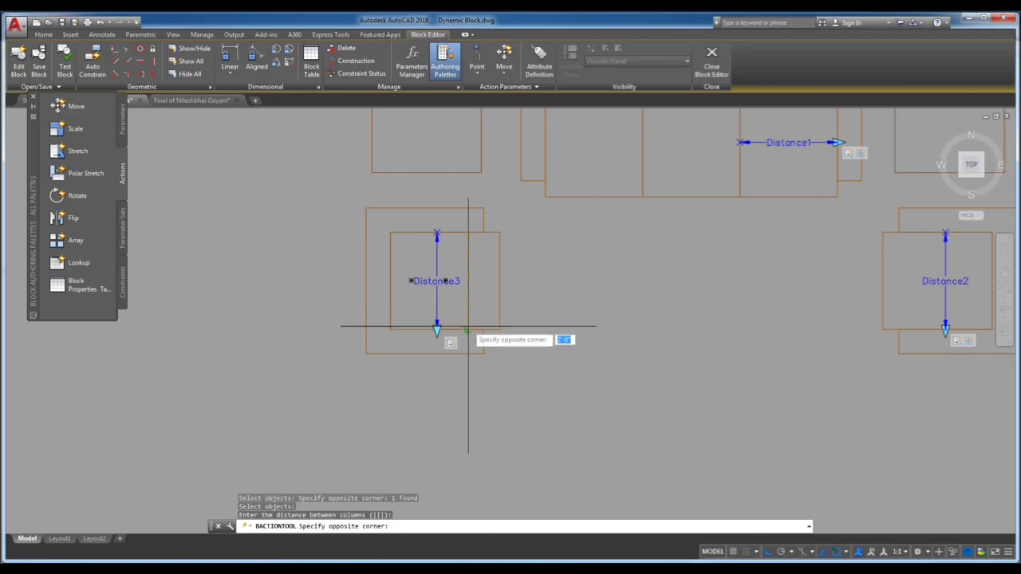
left_click(468, 327)
scroll(446, 311, "down", 2)
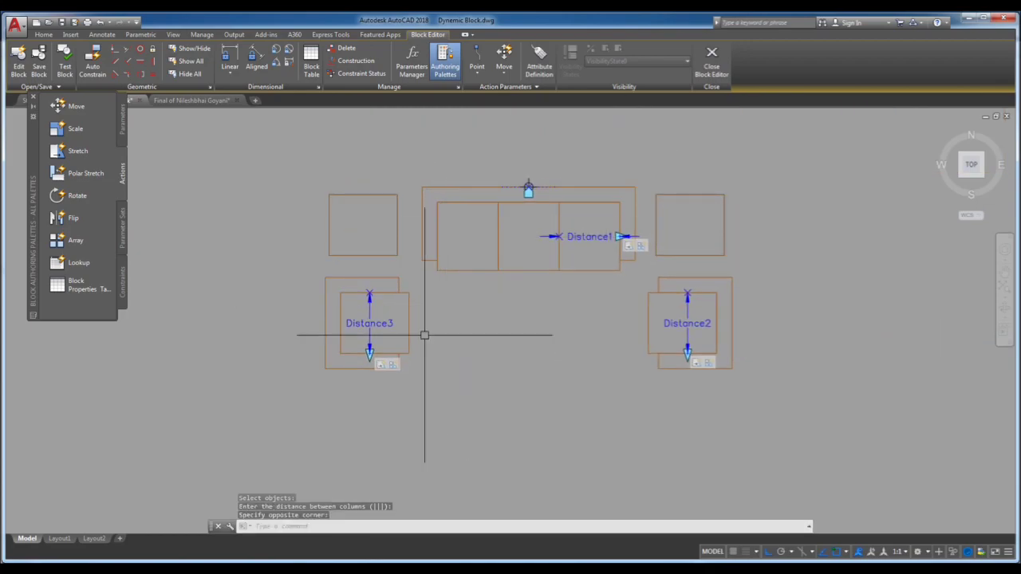
left_click(712, 65)
left_click(458, 266)
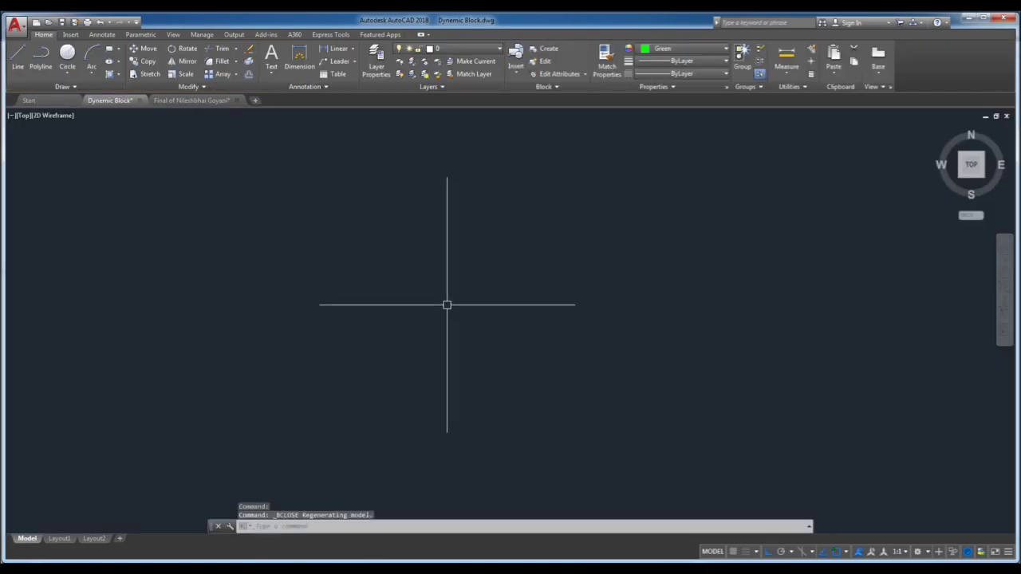
- Insert the dynamic C-shape sofa block into the drawing with the I command
type("i")
key("Return")
left_click(574, 356)
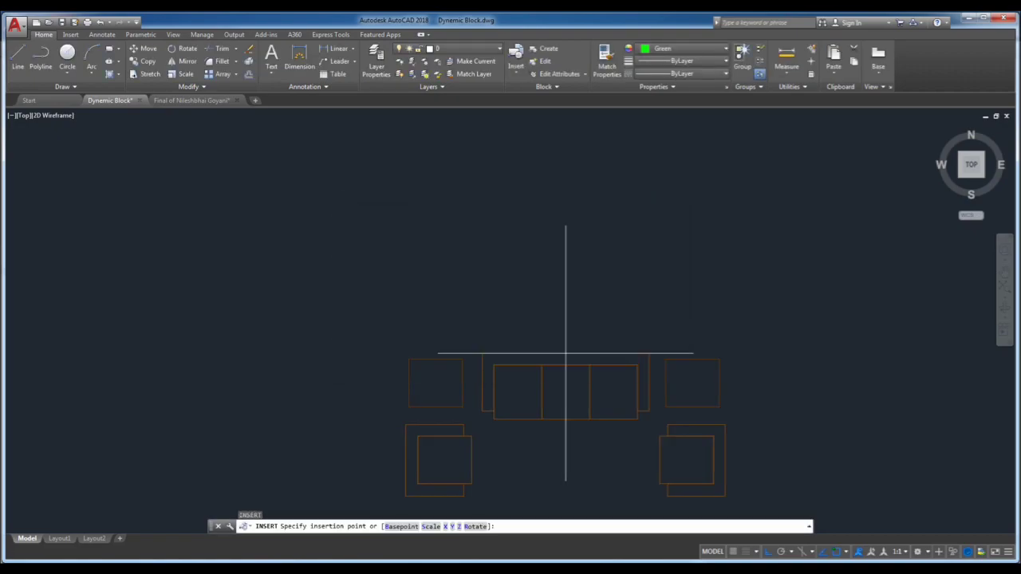
left_click(506, 275)
- Stretch the sofa to seven seats, then shrink it back to five seats
left_click(577, 244)
left_click(577, 244)
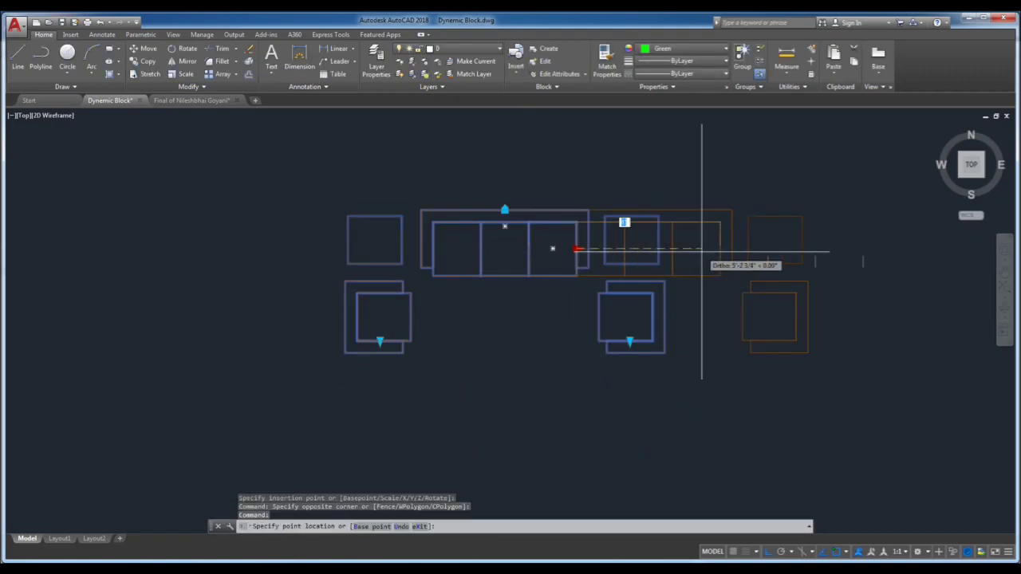
left_click(768, 249)
mouse_move(651, 263)
middle_mouse_down()
mouse_move(531, 262)
mouse_move(550, 235)
middle_mouse_up()
key("Escape")
left_click(684, 216)
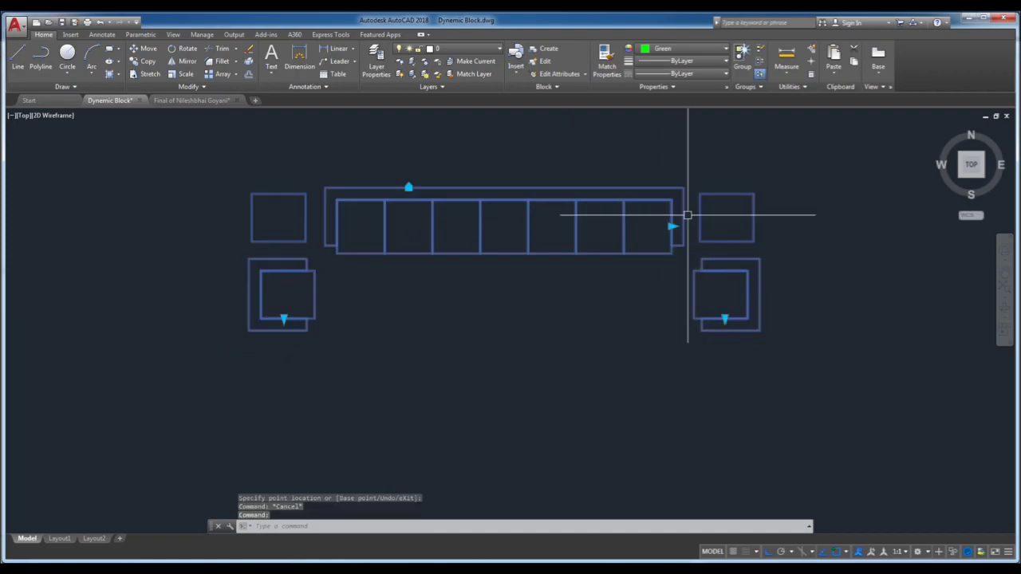
left_click(674, 224)
left_click(623, 331)
- Lengthen the left chair to five seats with its stretch grip
left_click(630, 323)
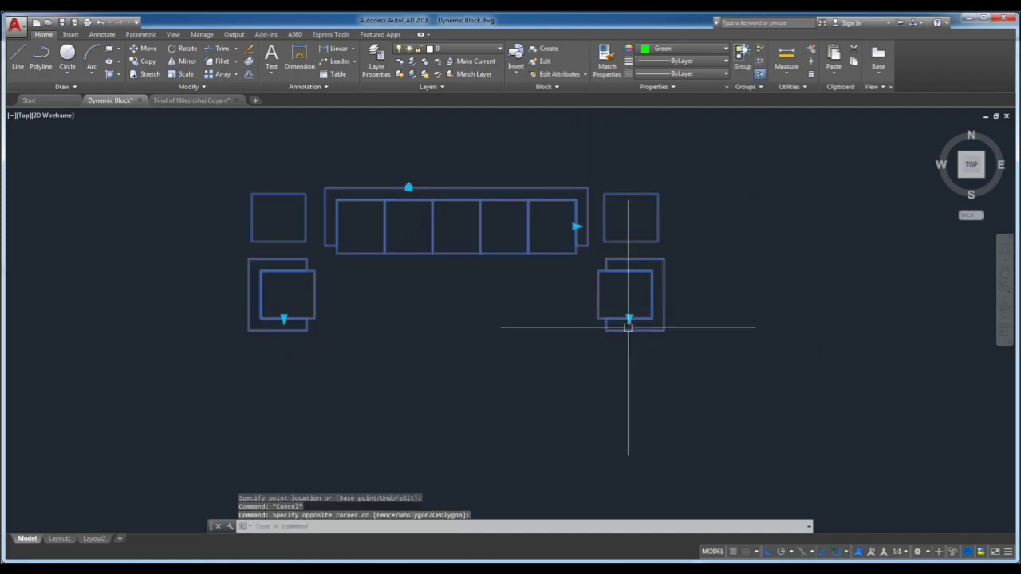
left_click(629, 319)
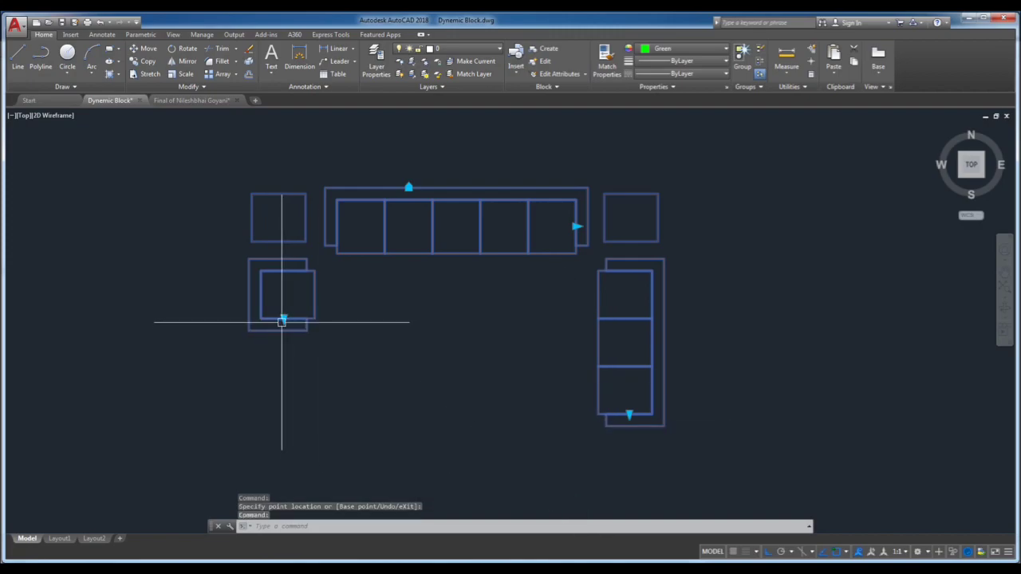
scroll(292, 375, "down", 2)
left_click(329, 391)
key("Escape")
- Shrink the right chair to one seat and shorten the left chair to two seats
scroll(388, 251, "up", 2)
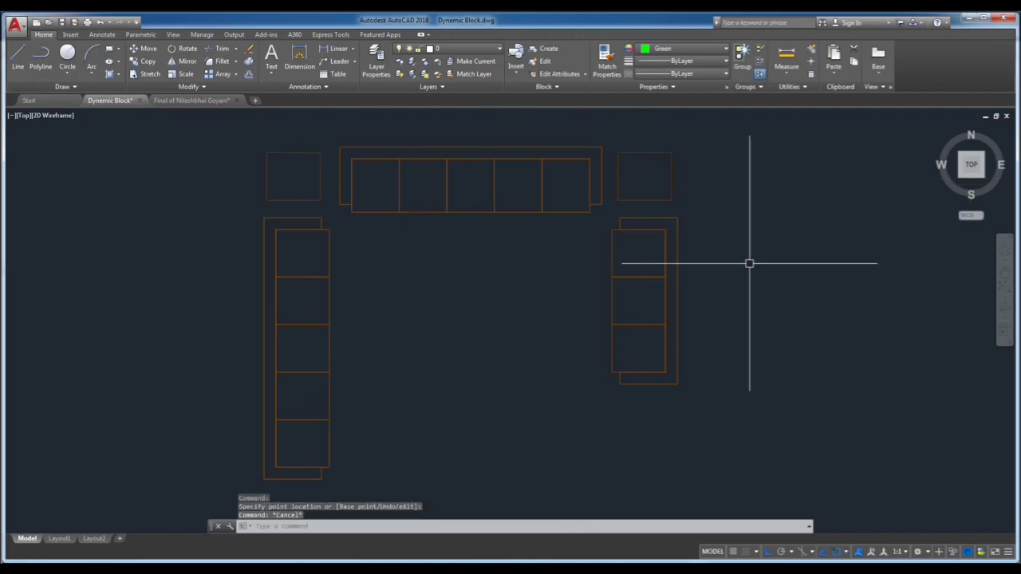
left_click(749, 263)
left_click(679, 365)
left_click(642, 371)
left_click(643, 277)
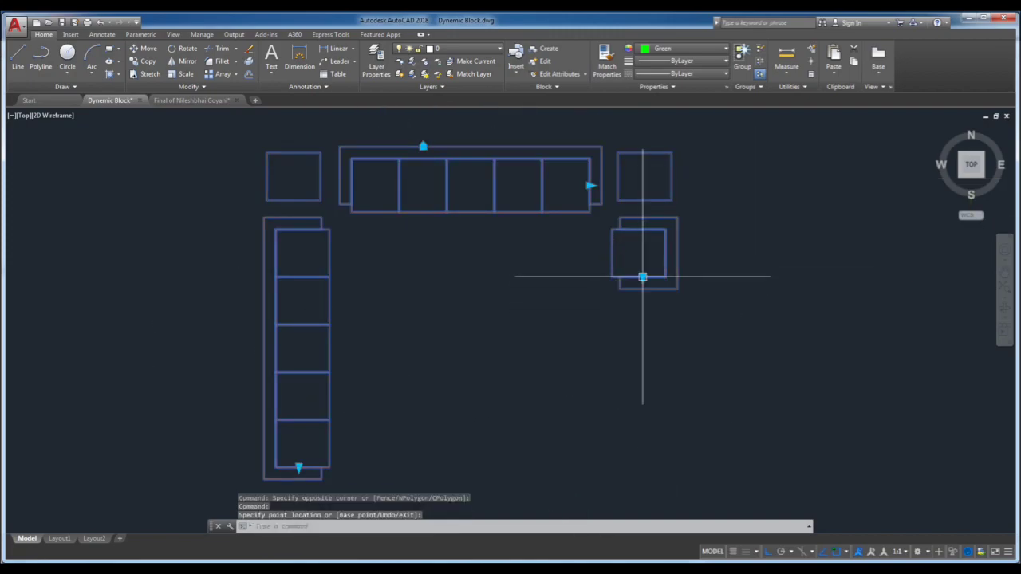
left_click(296, 326)
scroll(505, 349, "down", 2)
key("Escape")
left_click(526, 251)
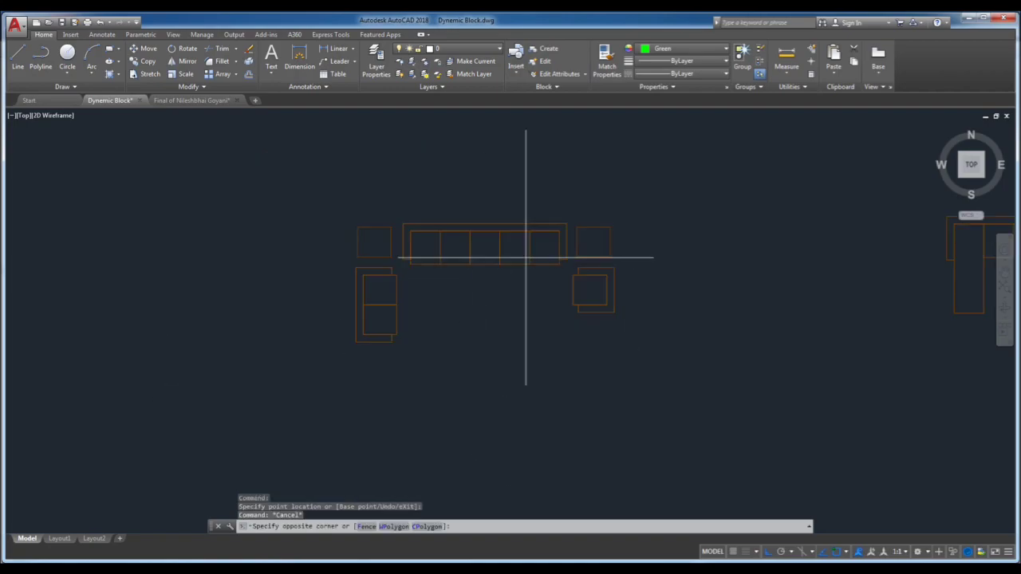
key("Escape")
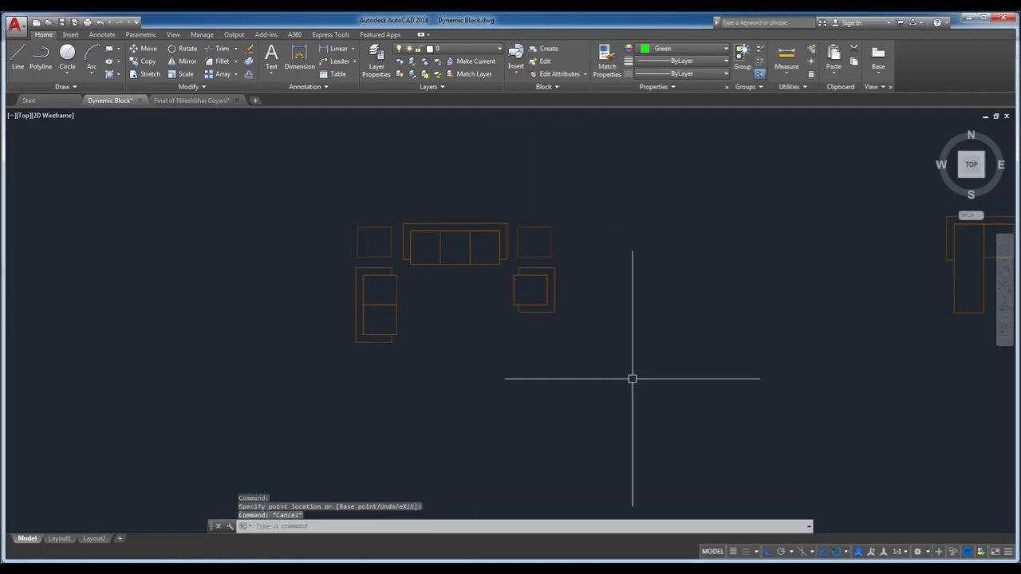
scroll(336, 314, "up", 2)
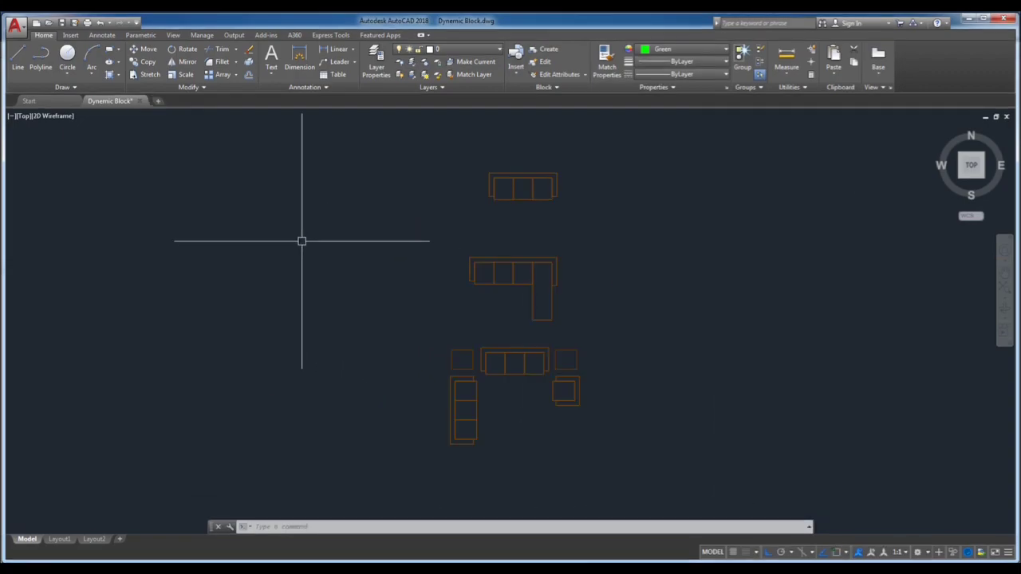
- With Ortho off, draw a diagonal line at upper left and align the single sofa along it
key("l")
key("Return")
left_click(324, 160)
key("F8")
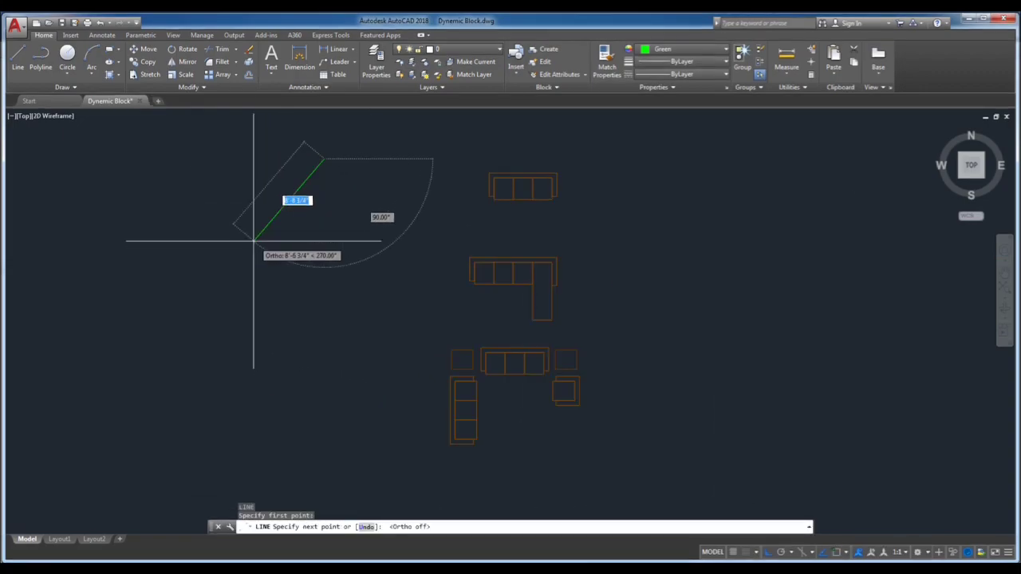
left_click(243, 241)
key("Escape")
left_click(509, 189)
left_click(466, 217)
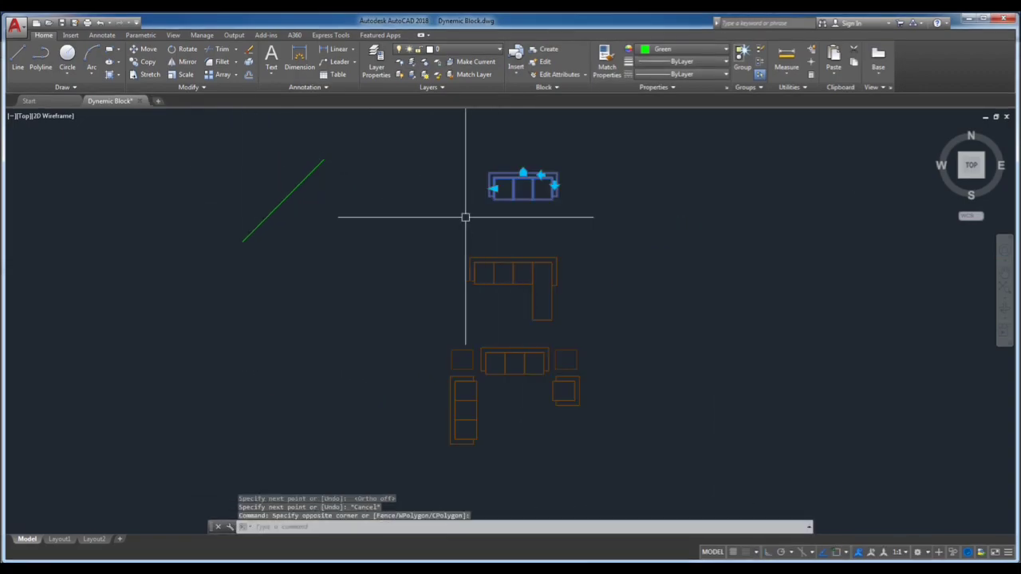
left_click(522, 172)
left_click(292, 194)
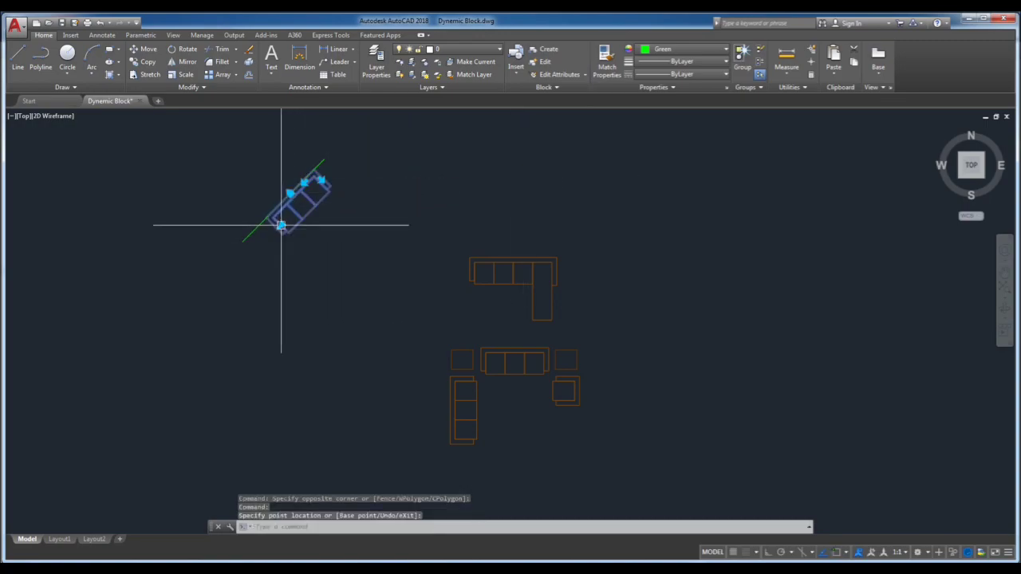
key("Escape")
- Draw a line angling down to the right and align the L-shaped sofa along it
type("l")
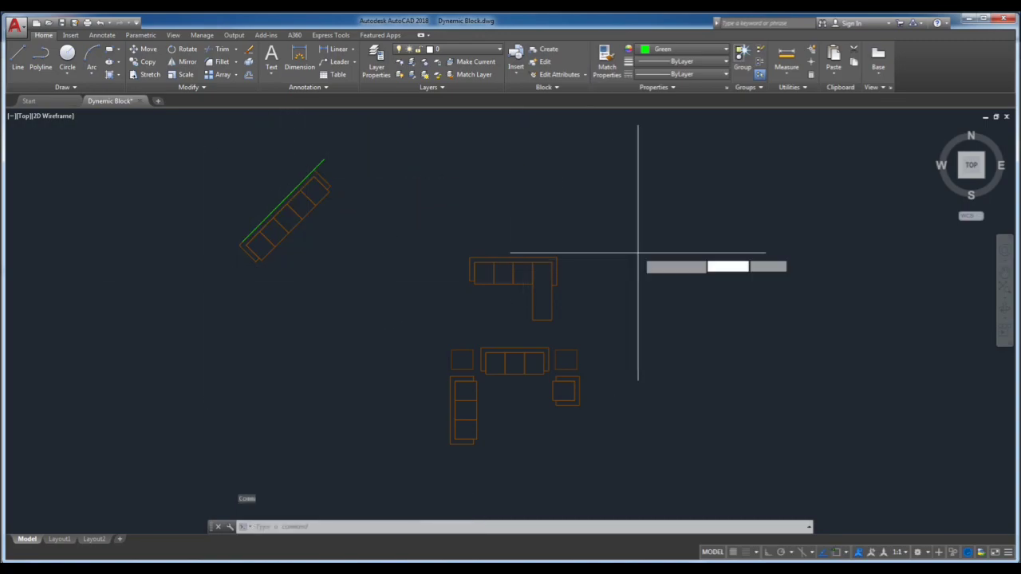
key("Return")
left_click(705, 209)
left_click(823, 304)
key("Escape")
left_click(568, 303)
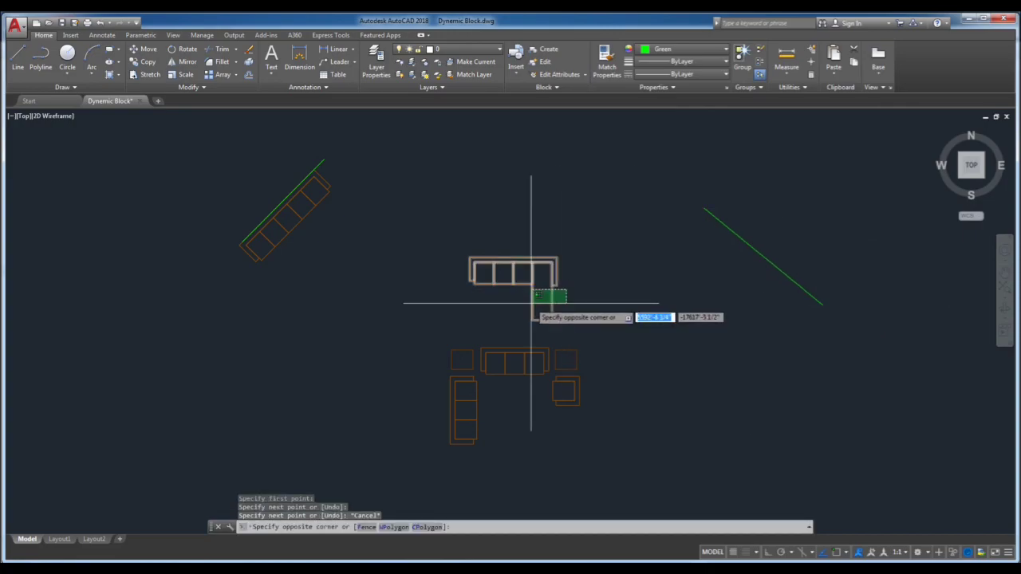
left_click(538, 293)
left_click(533, 257)
left_click(771, 267)
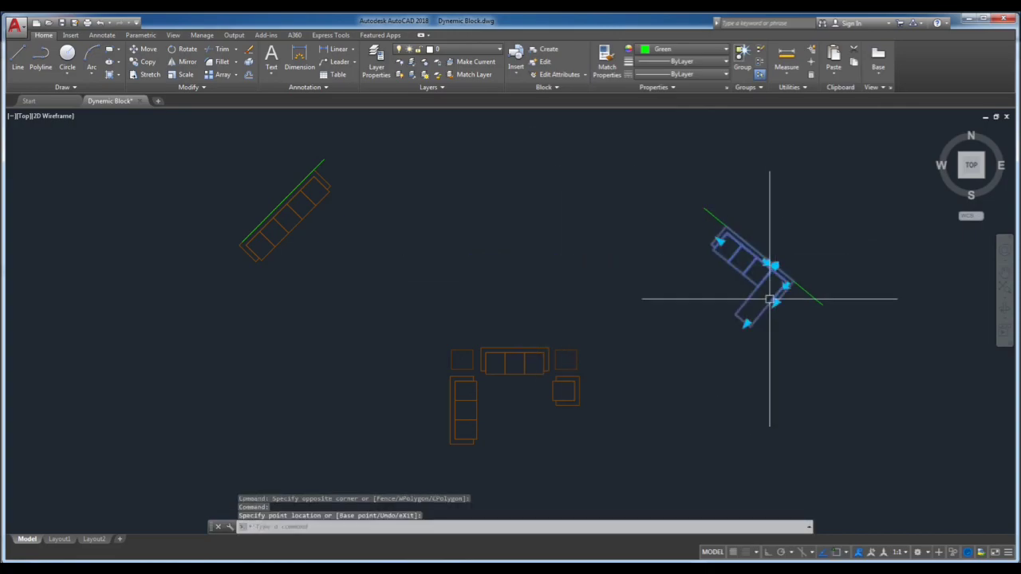
key("Escape")
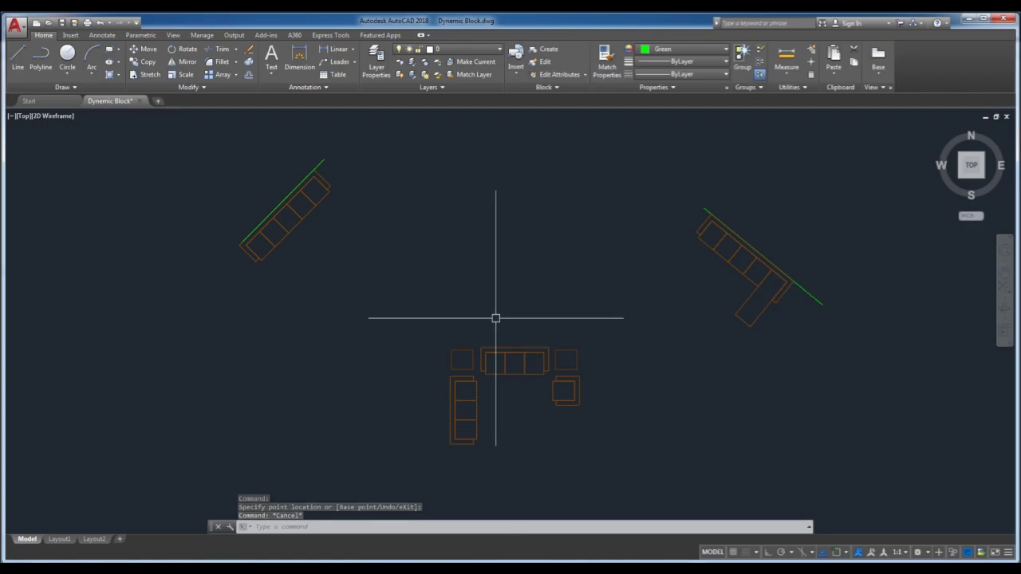
- Draw a third angled line and align the C-shape sofa group along it
key("l")
key("Return")
left_click(558, 277)
left_click(403, 334)
key("Escape")
left_click(508, 354)
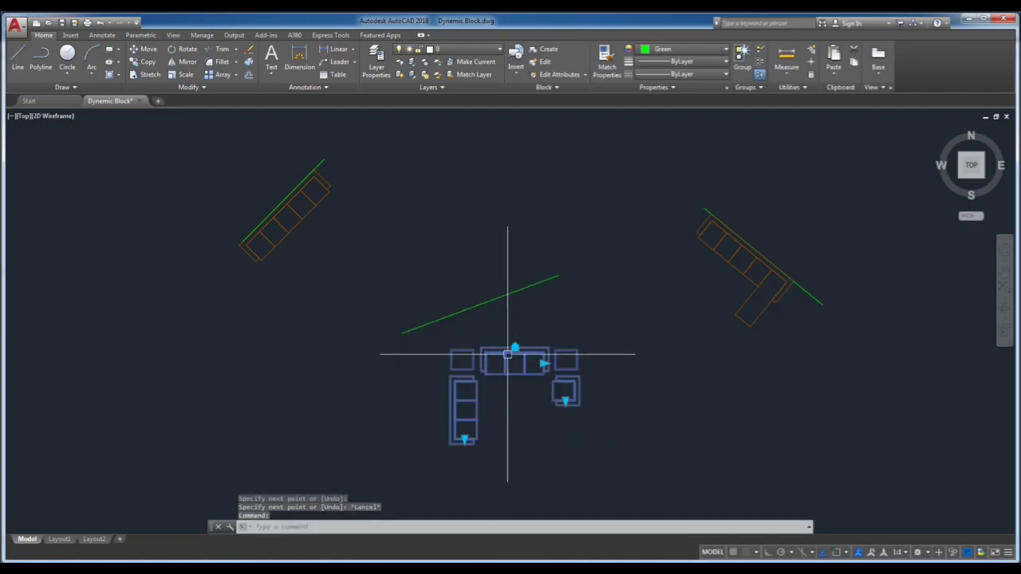
left_click(515, 349)
left_click(484, 307)
scroll(480, 364, "up", 2)
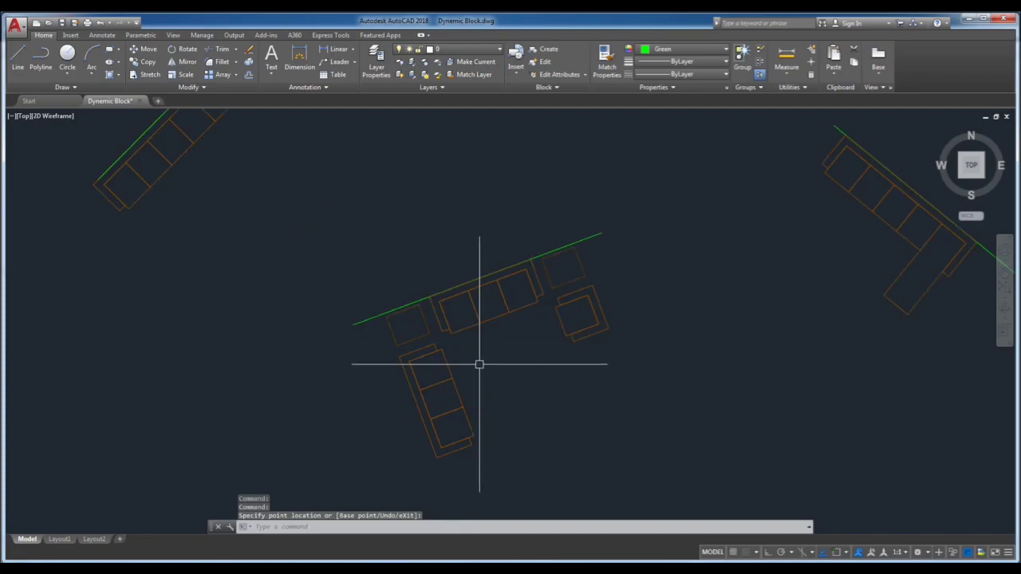
key("Escape")
scroll(638, 412, "down", 1)
scroll(590, 397, "down", 1)
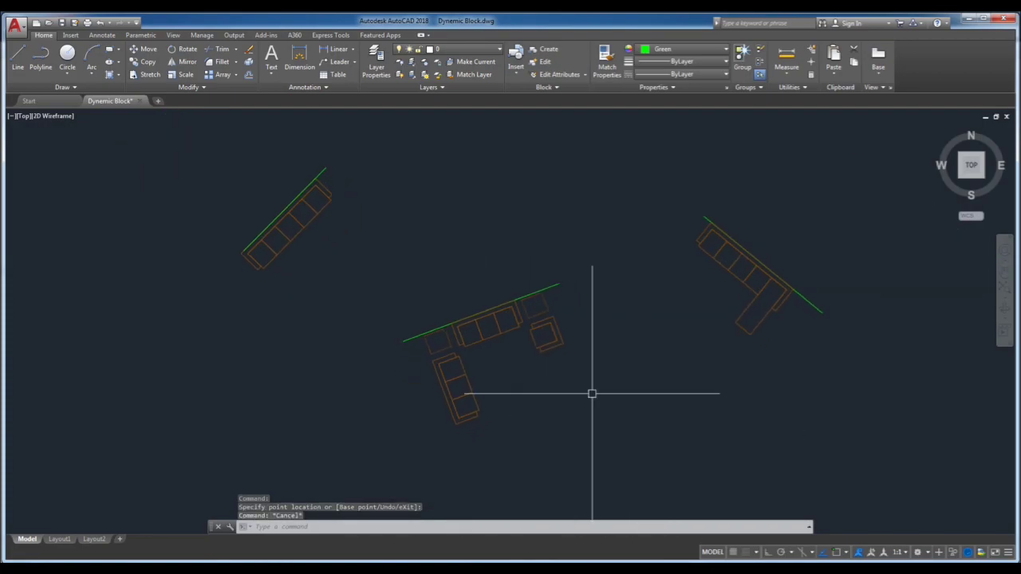